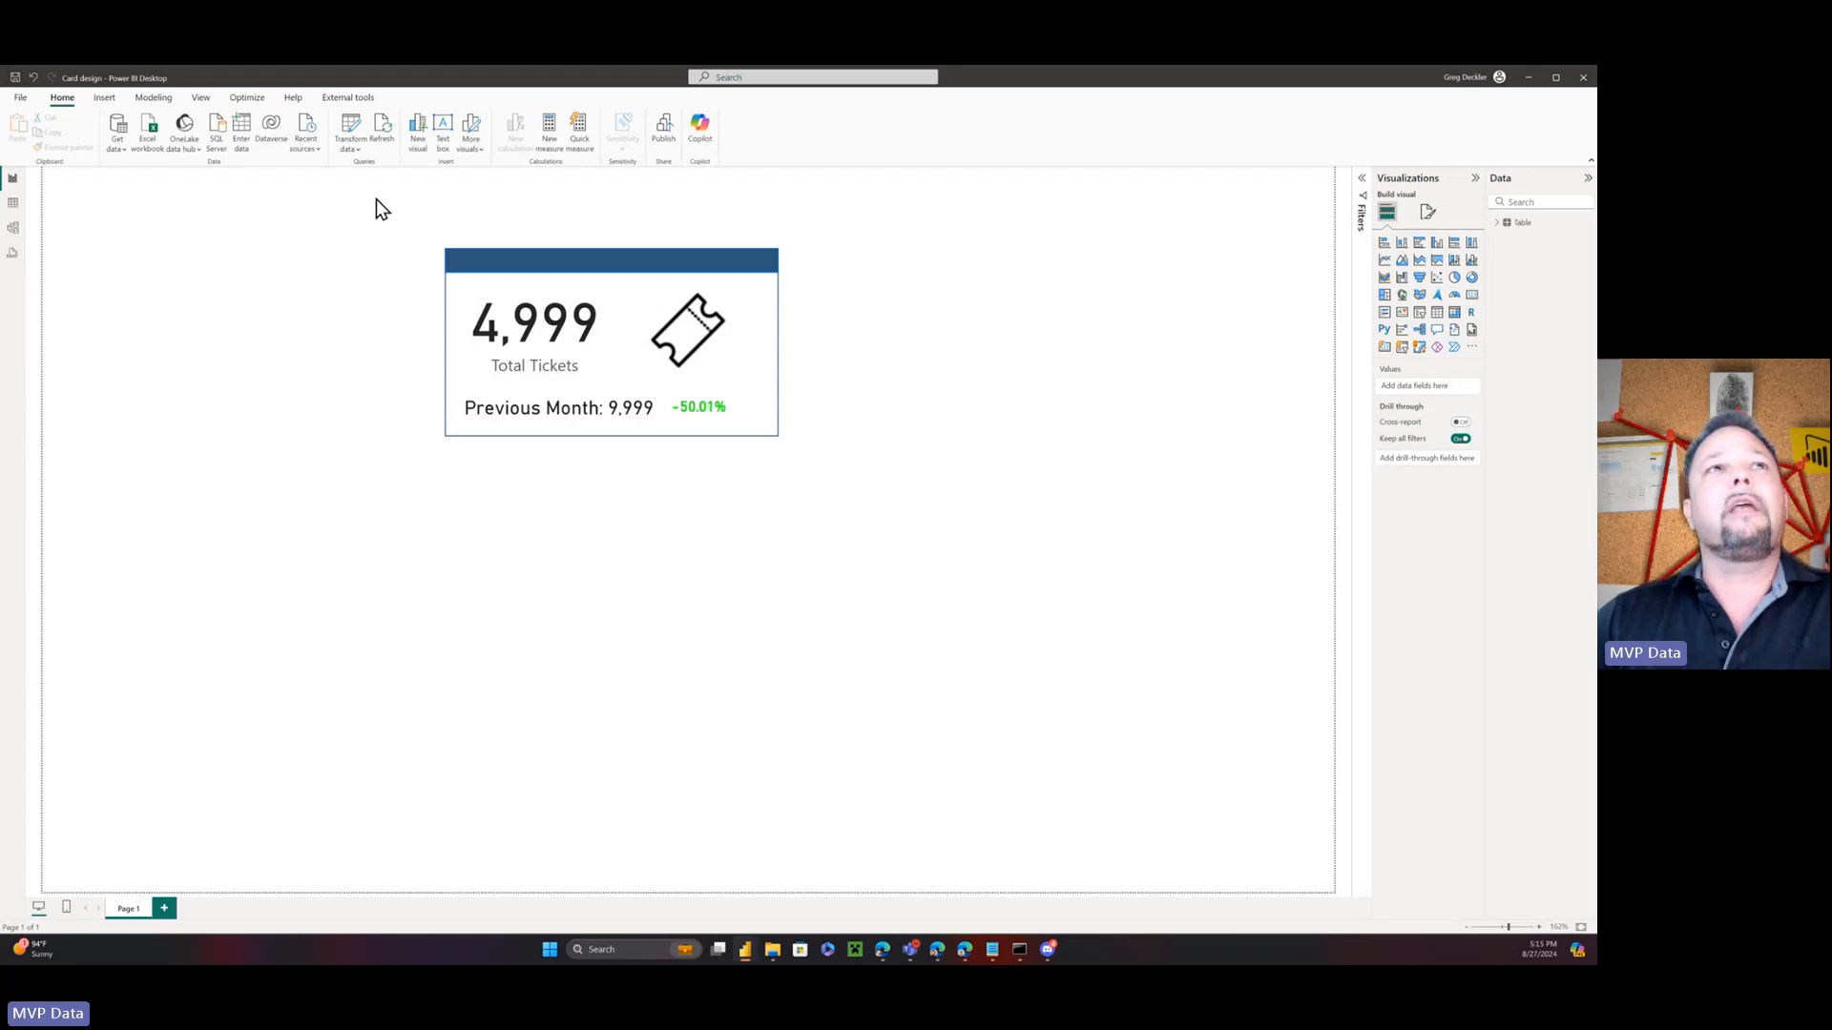
Examine the visuals that make up the ticket card, including the blue header shape and the bordered body rectangle
drag(360, 196, 896, 457)
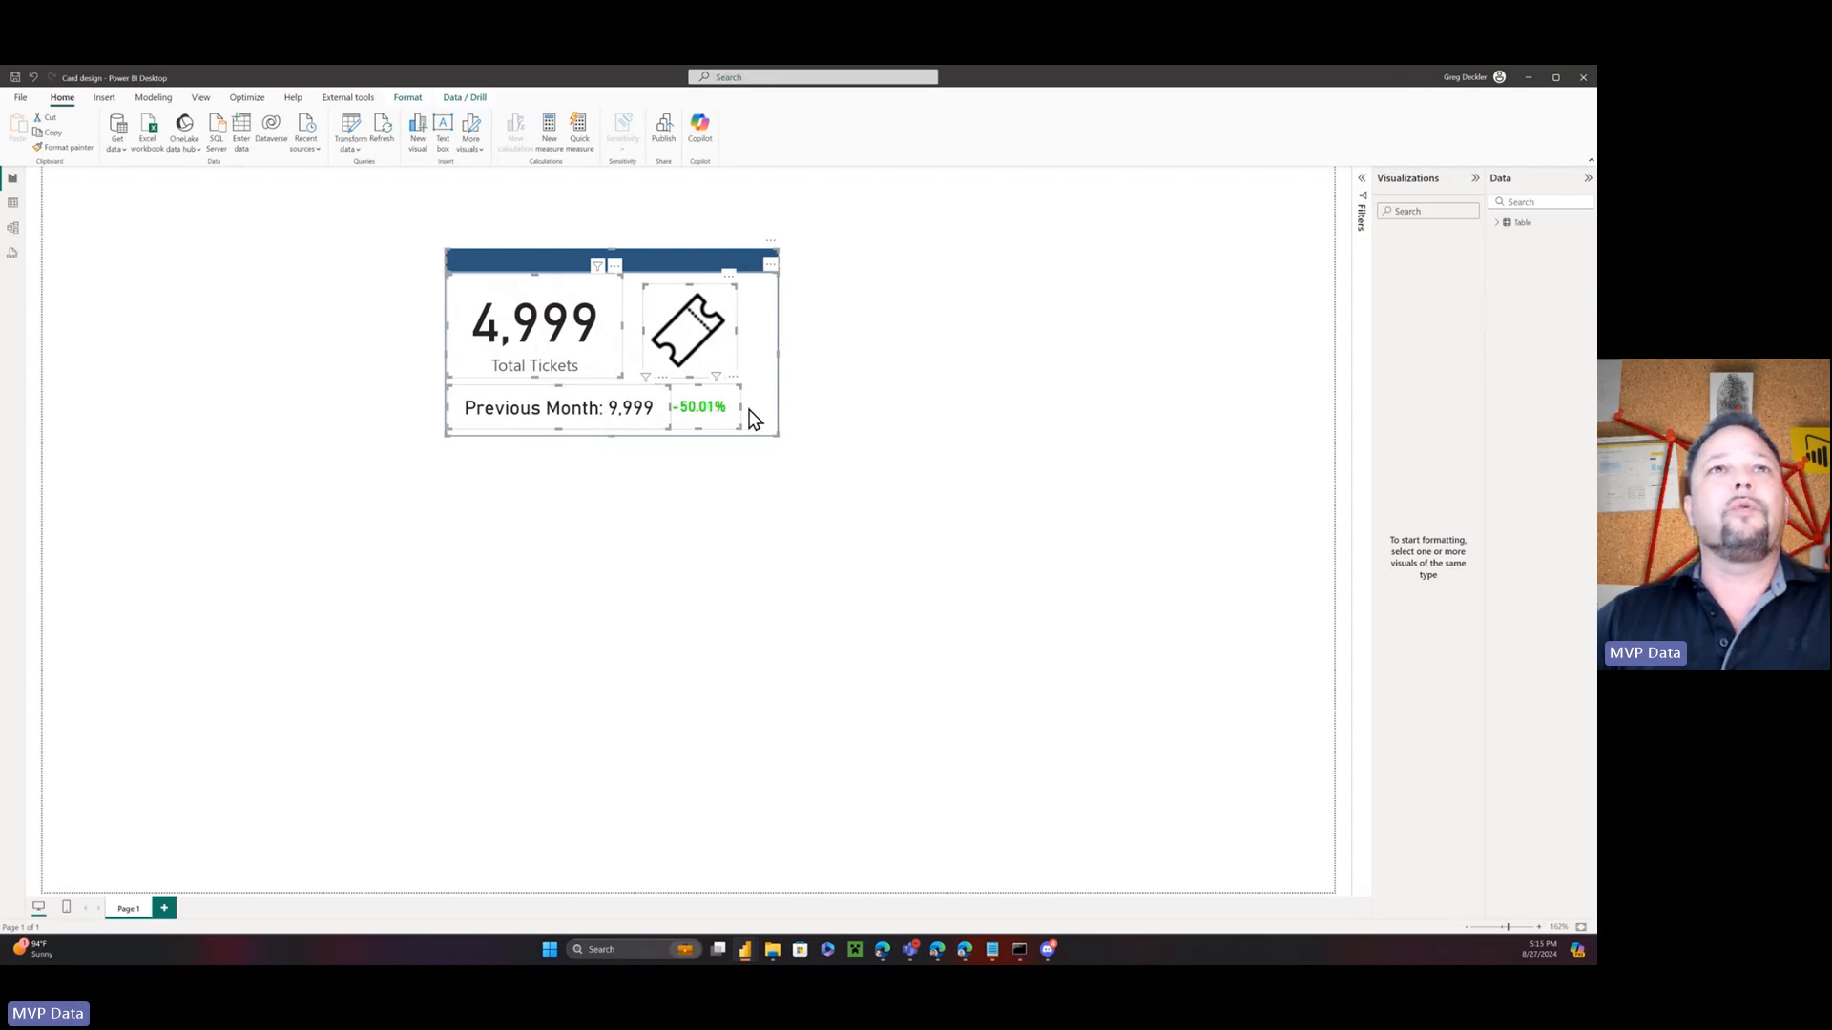
click(818, 311)
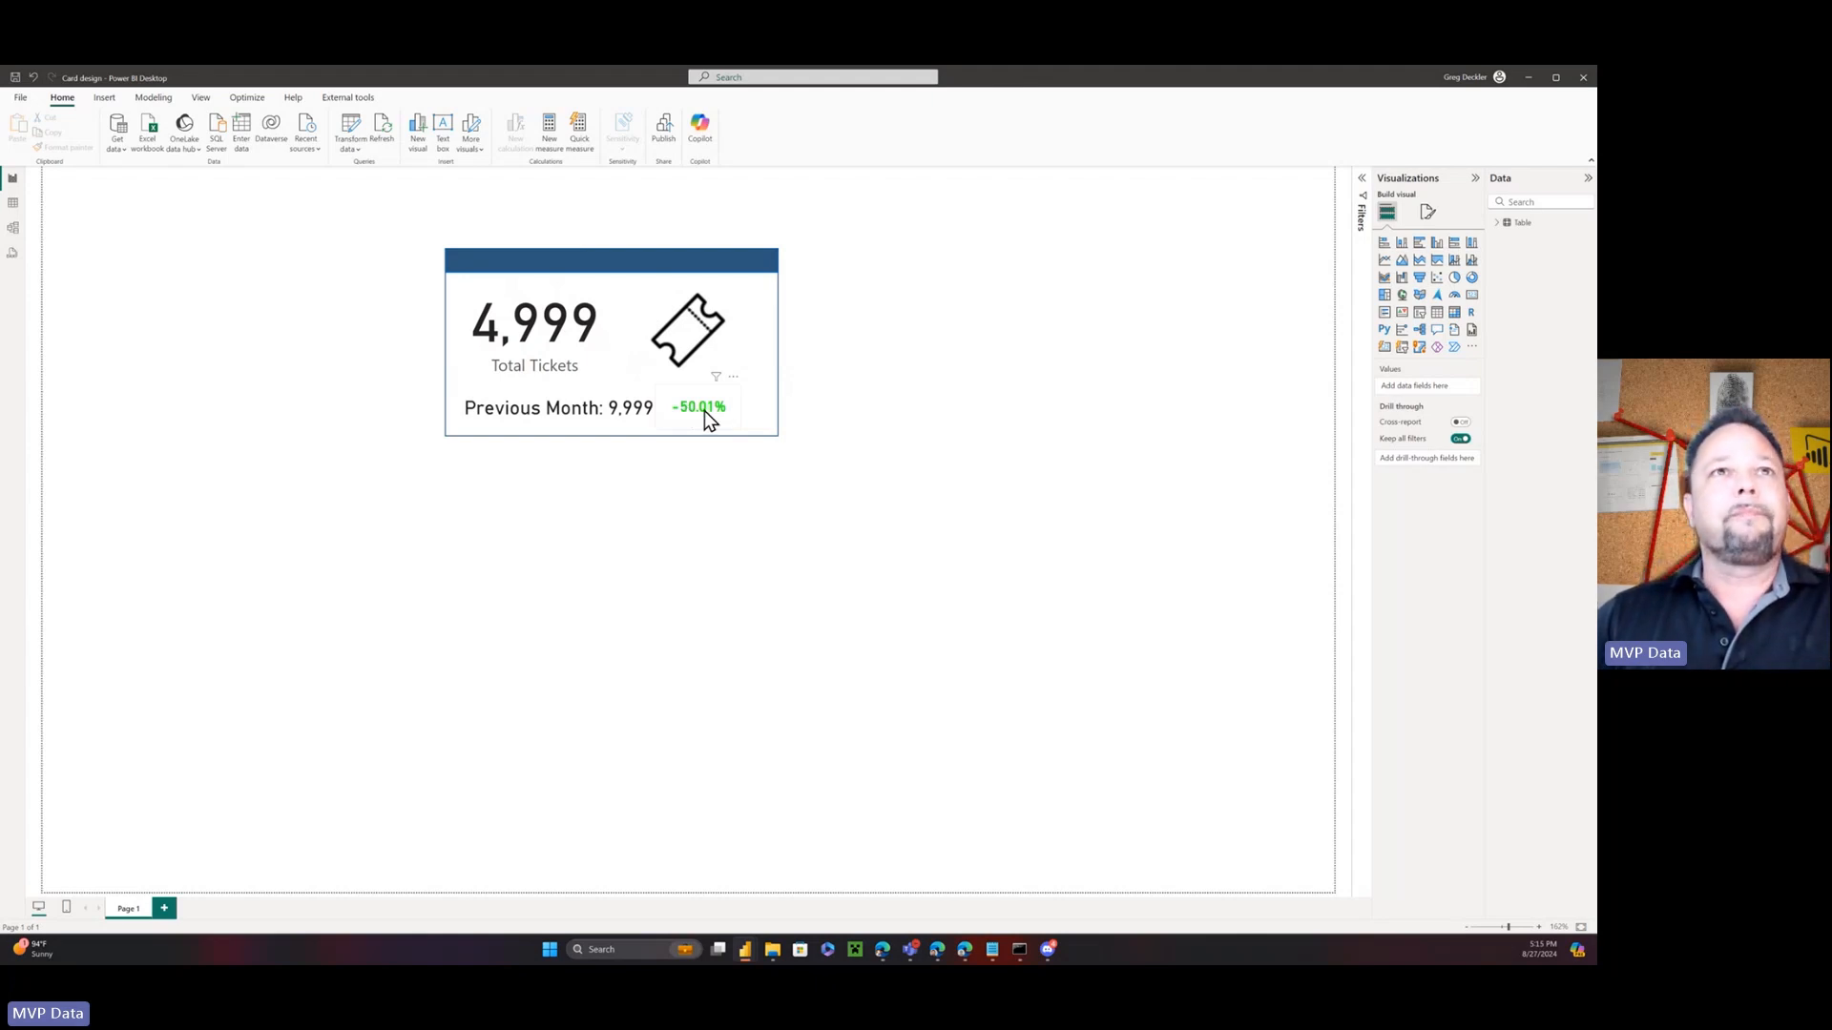
click(717, 254)
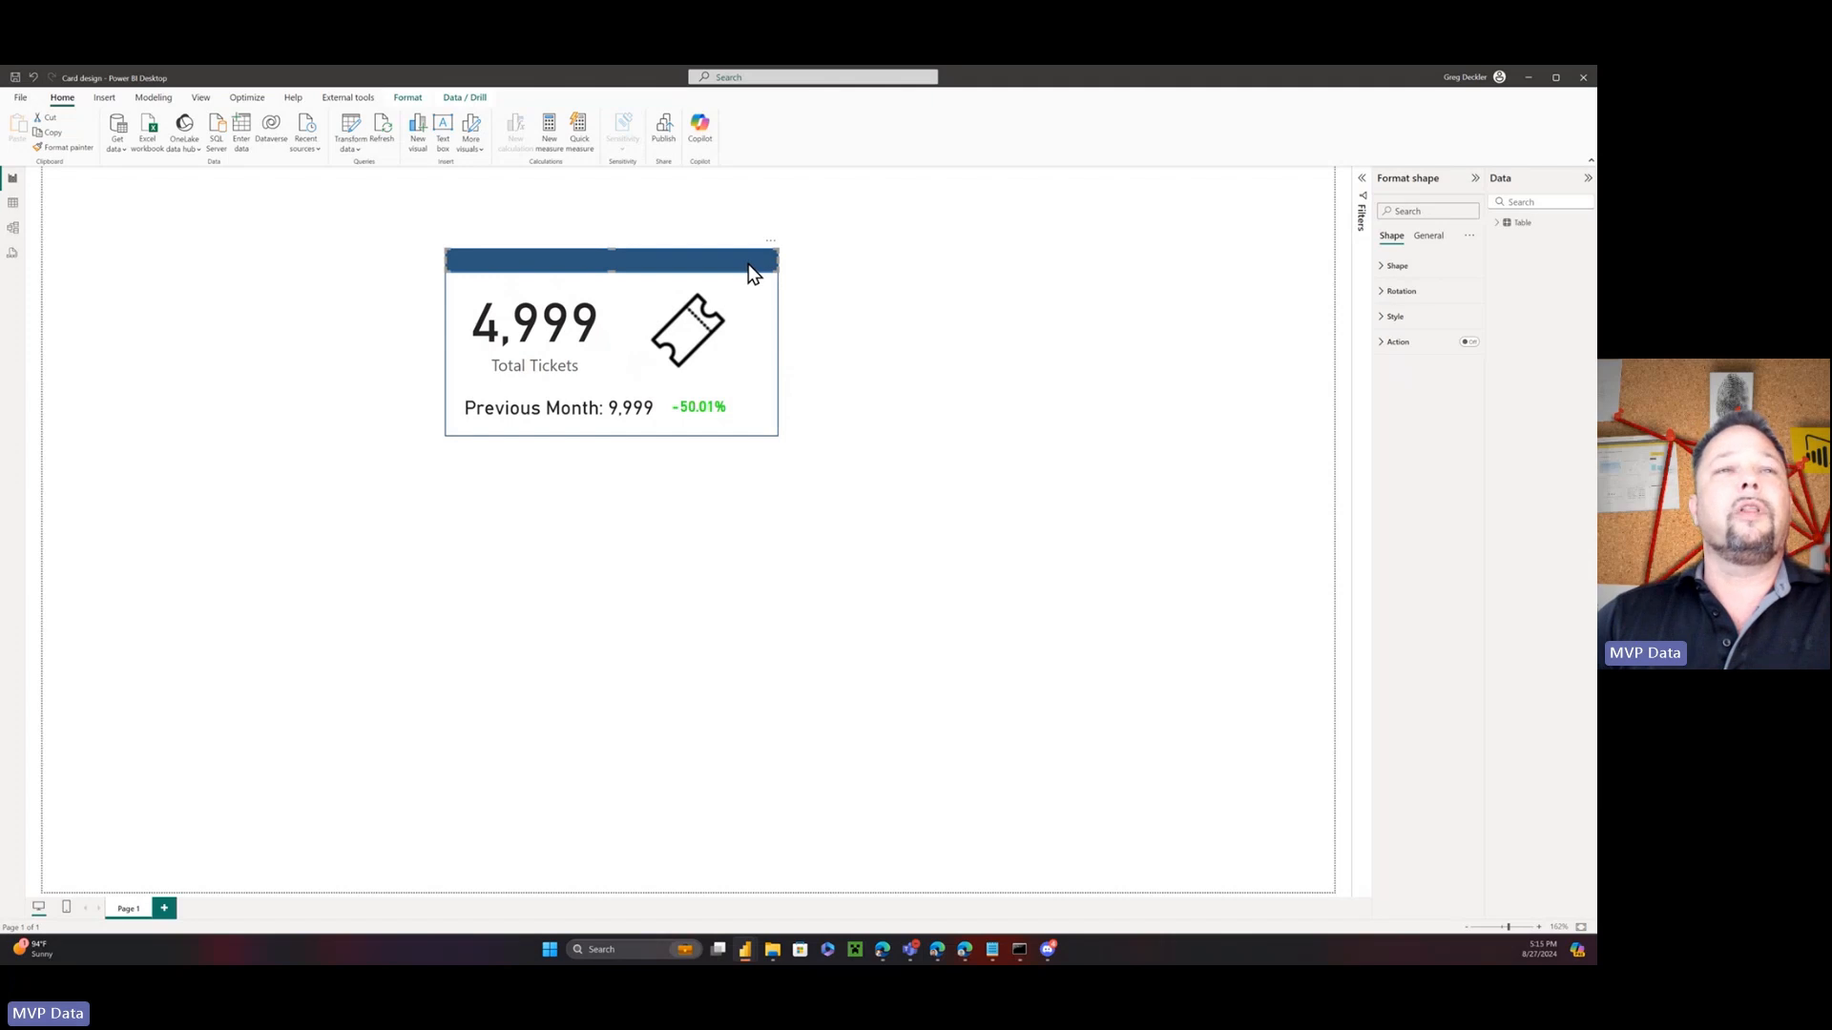
click(778, 310)
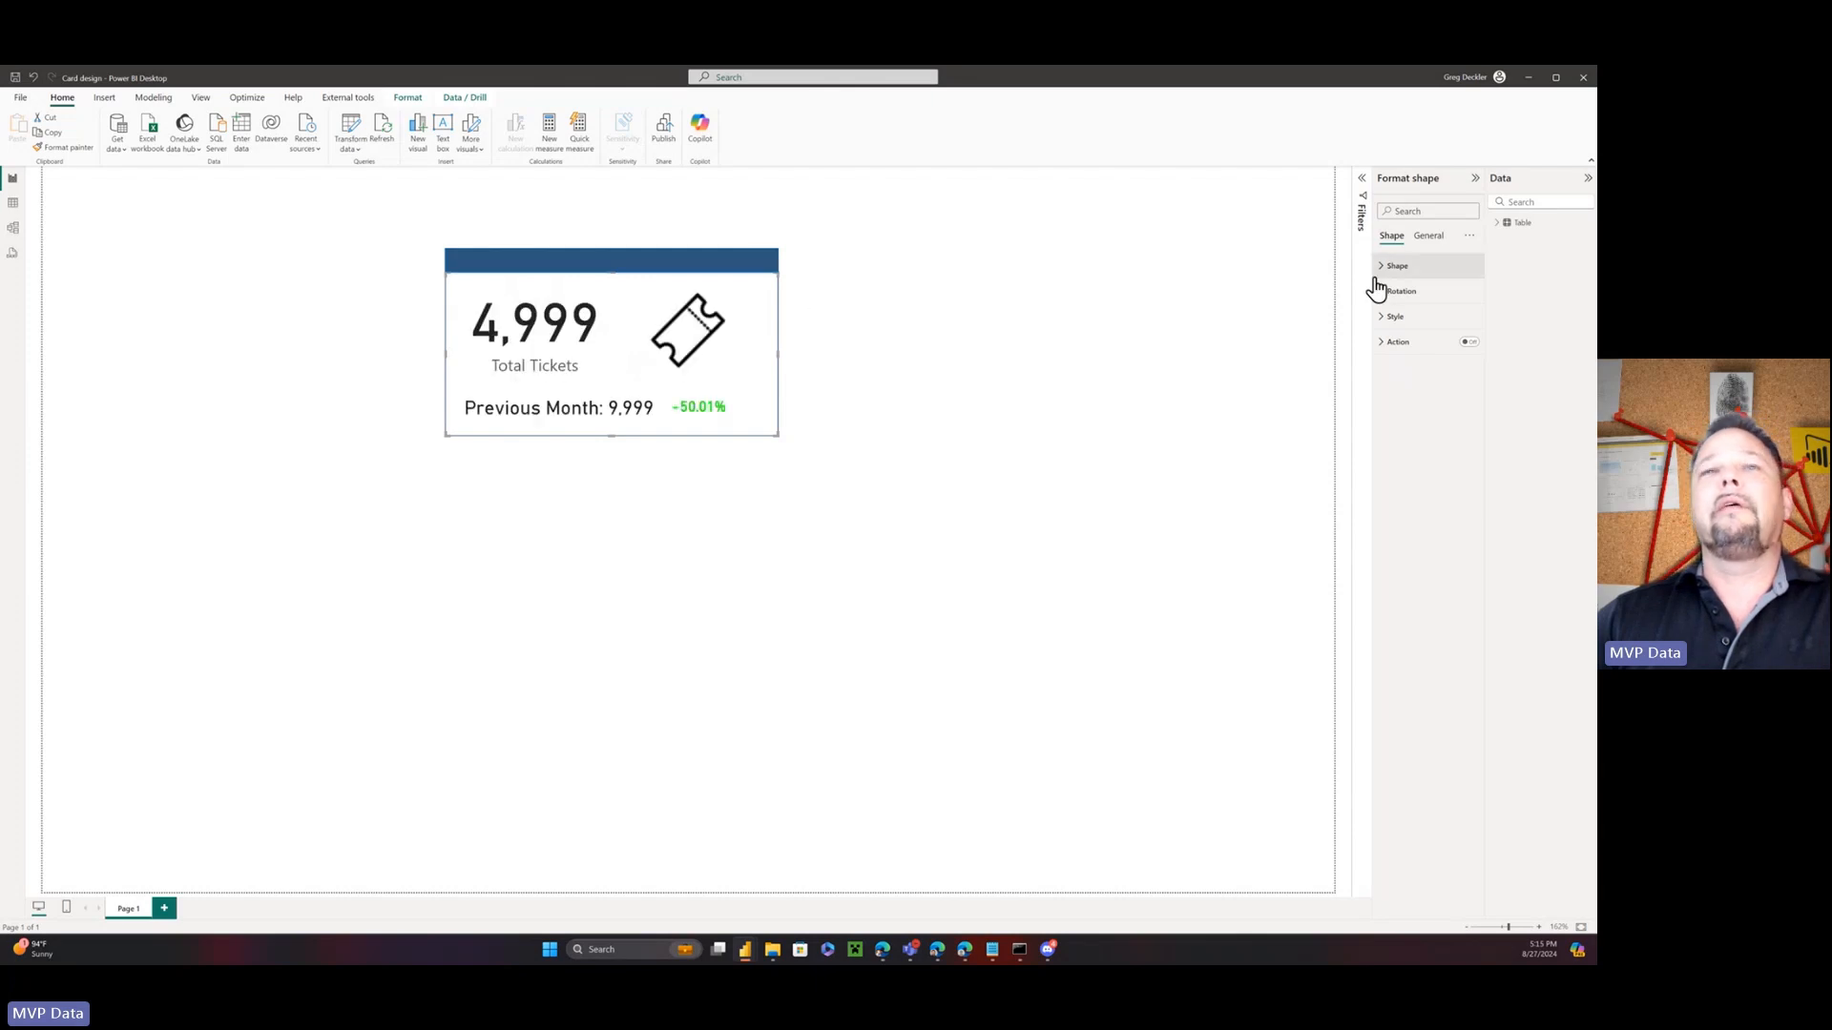
click(861, 365)
Review the formulas of the Open Tickets, PM Label, % Change and Open Tickets PM measures behind the card's visuals
click(540, 290)
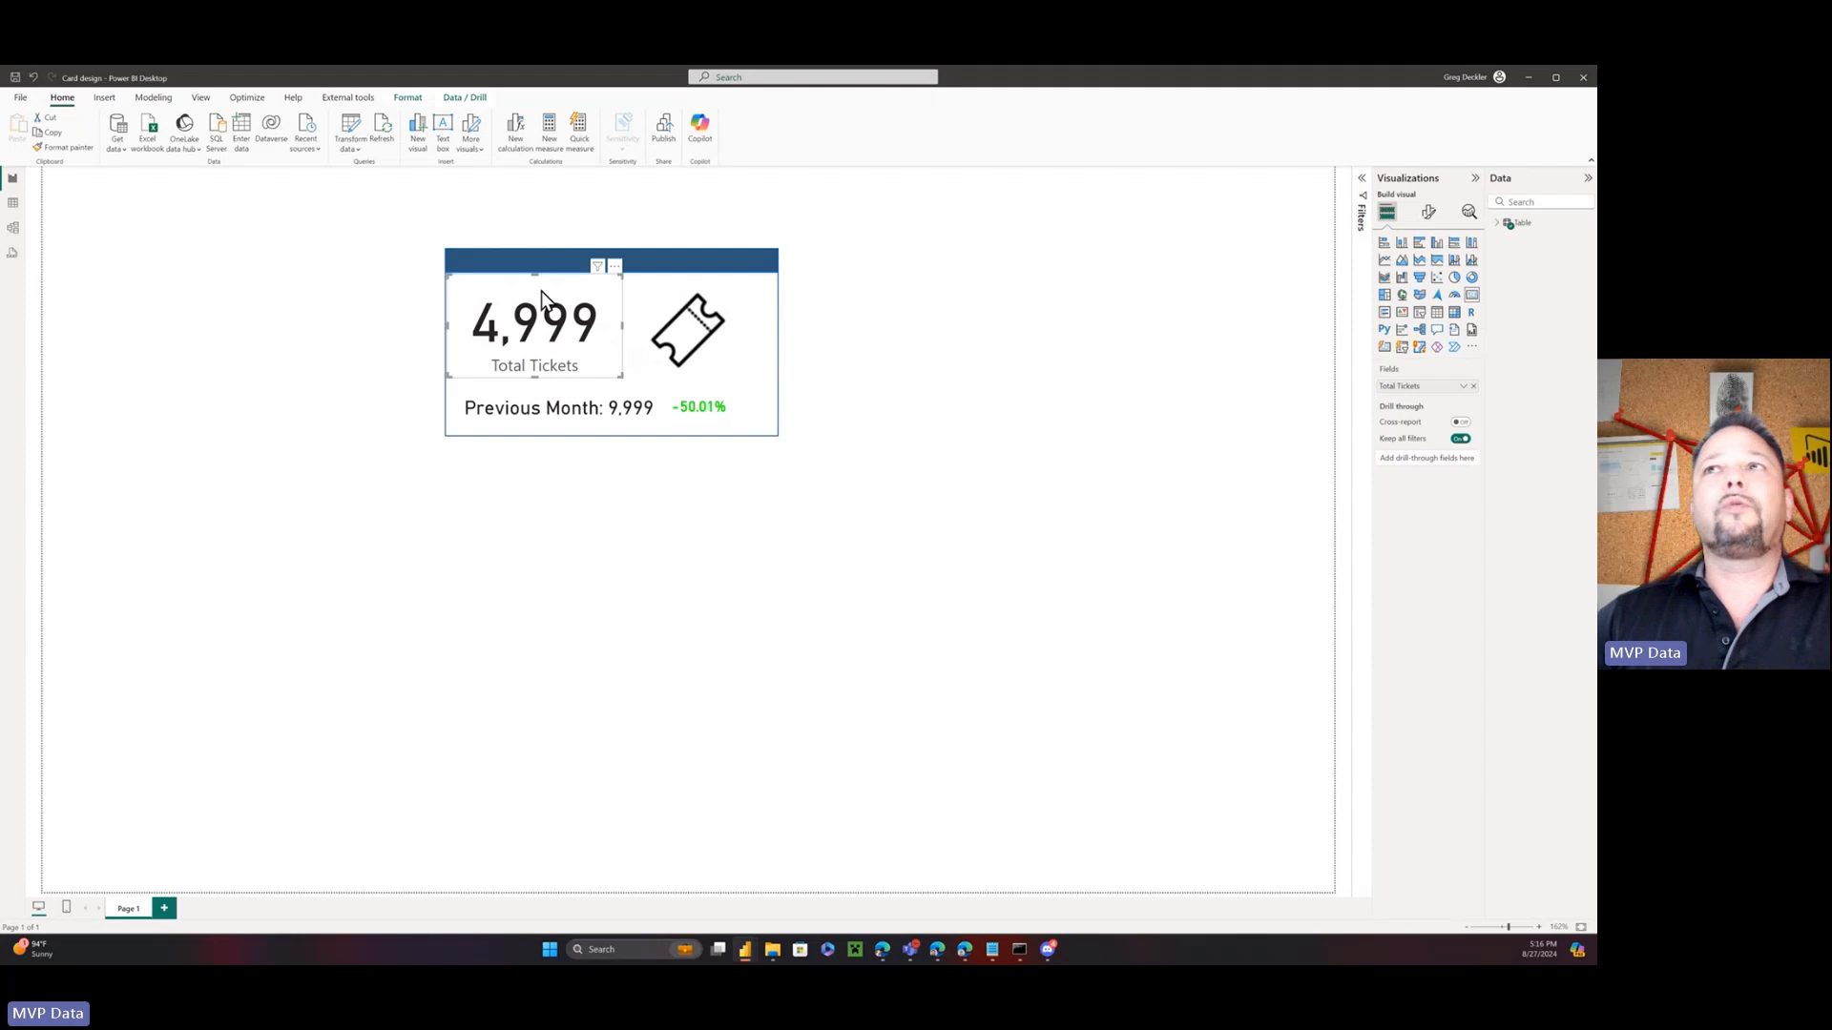
click(1495, 228)
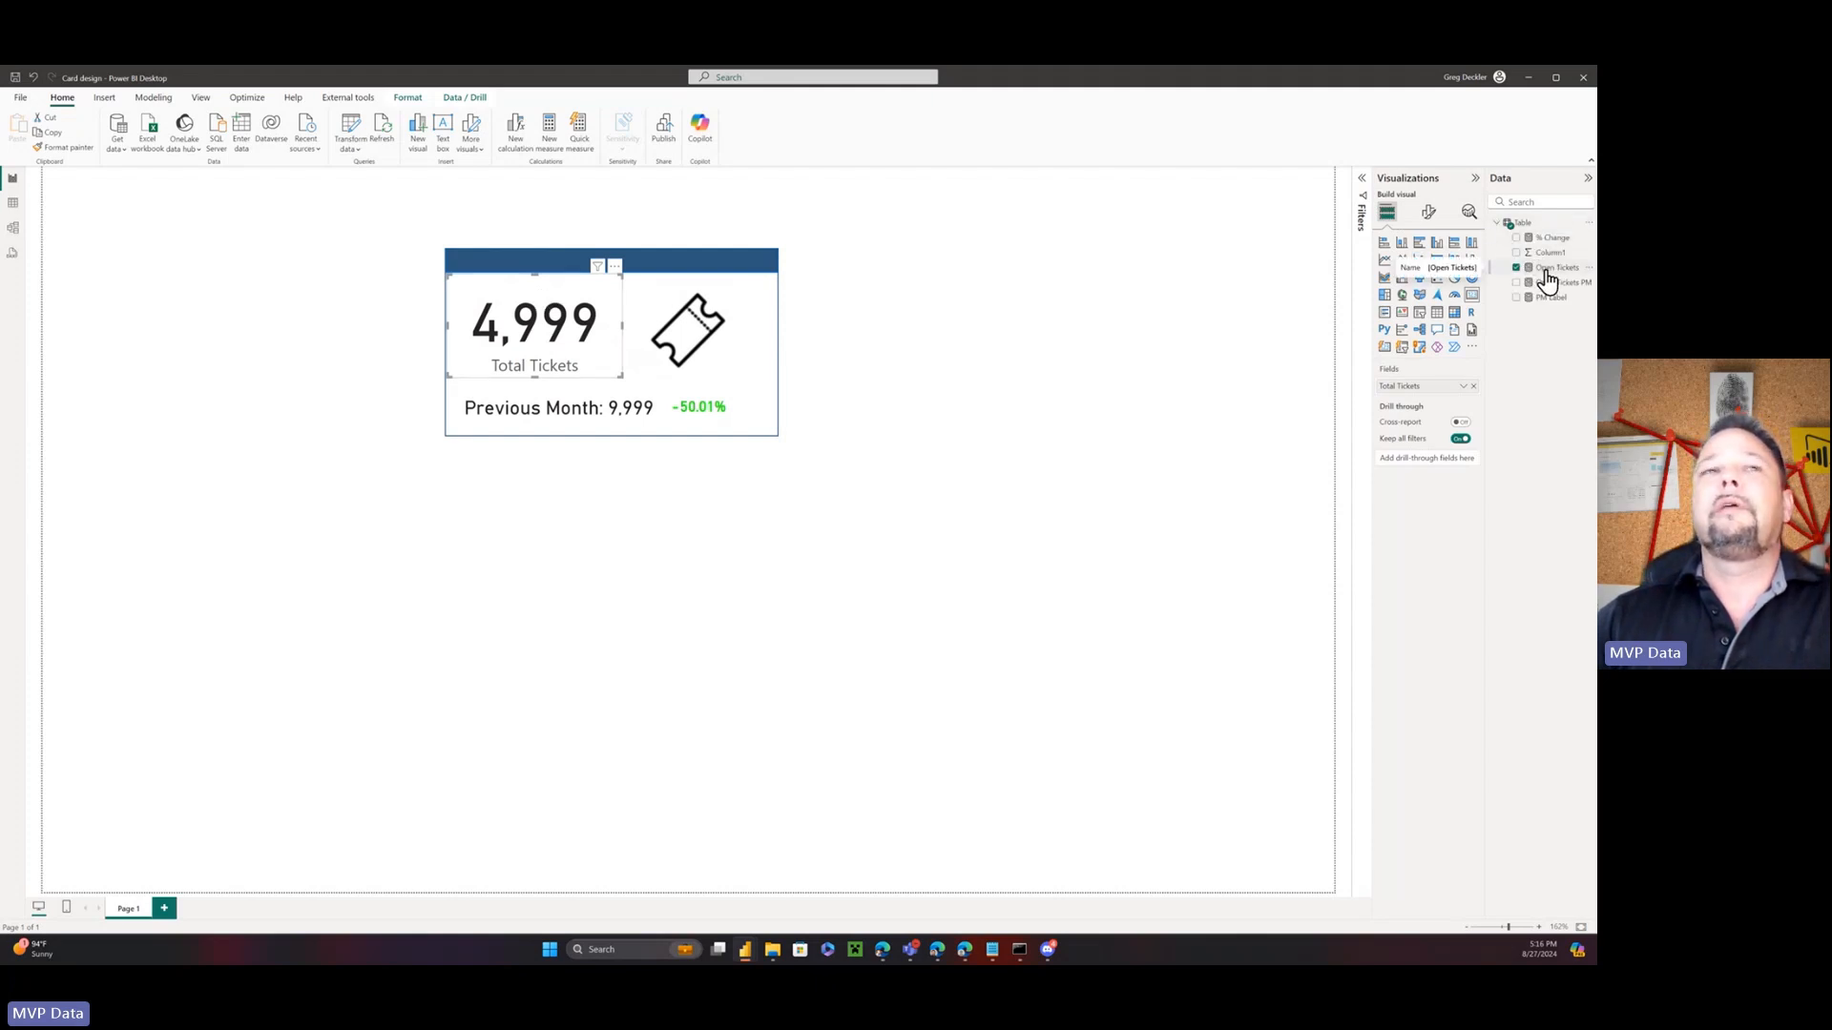
click(1545, 270)
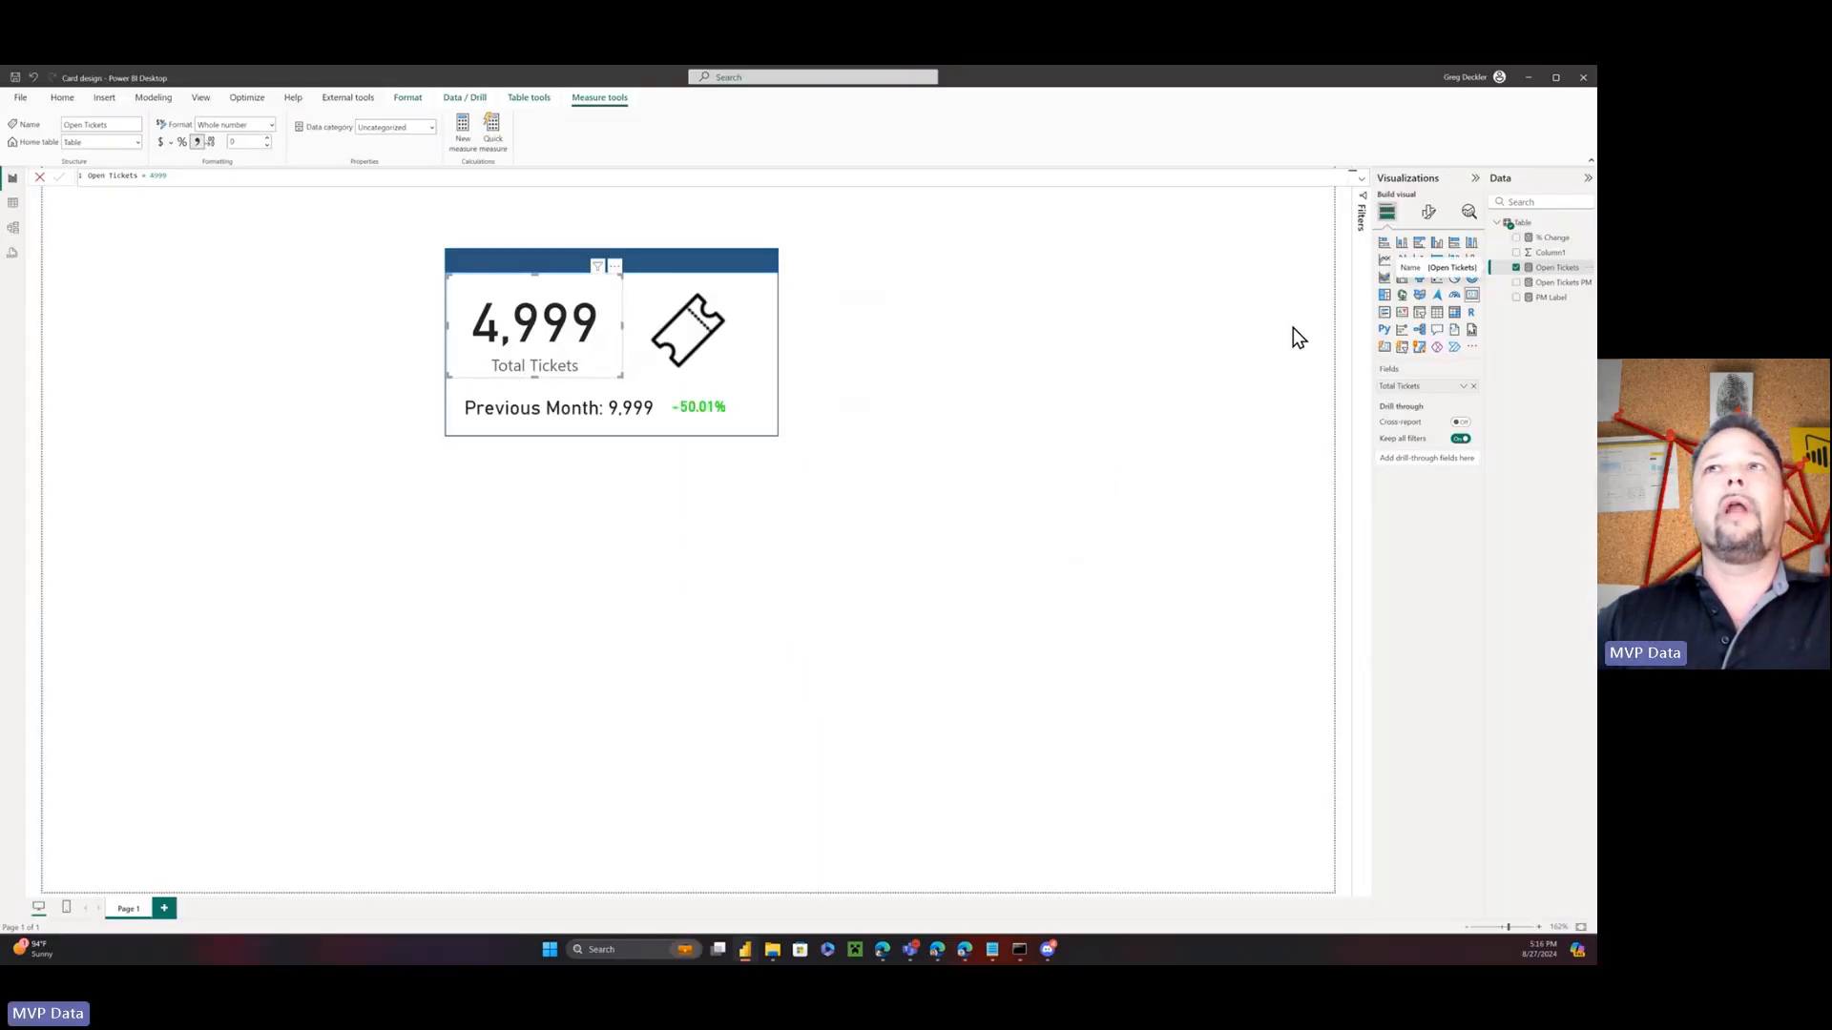
click(543, 400)
click(1549, 303)
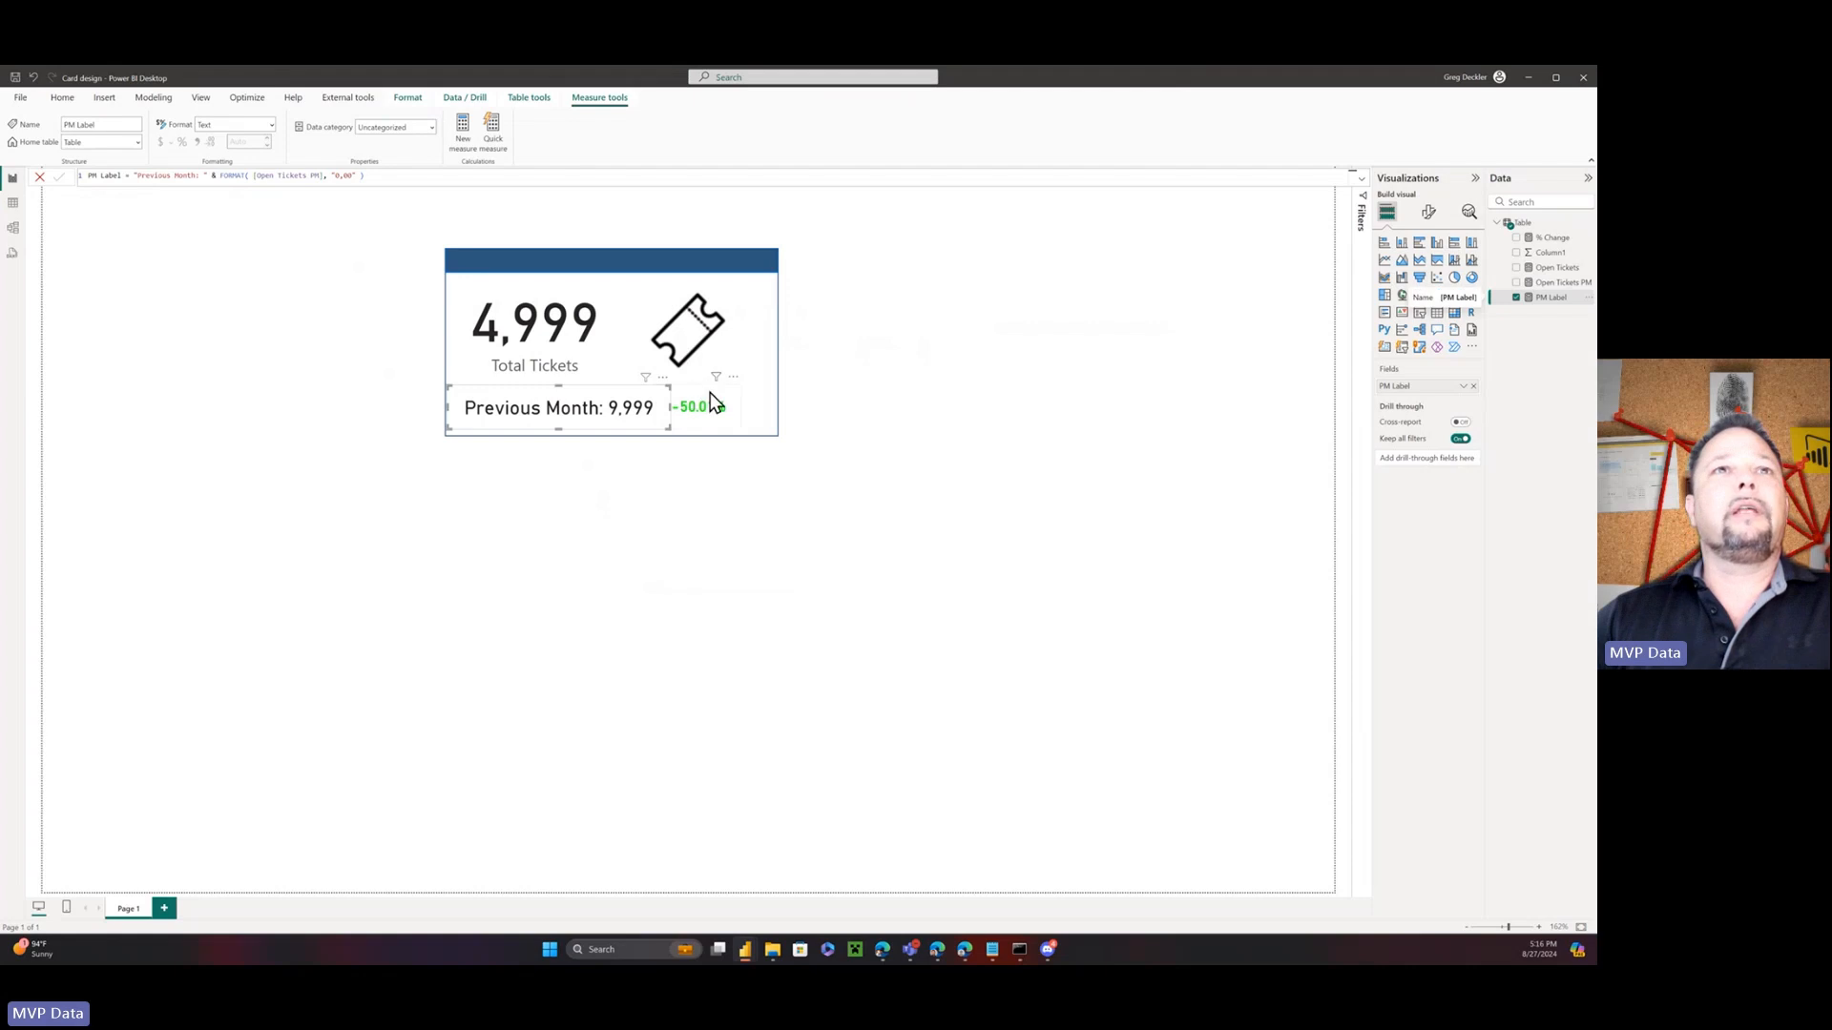
click(710, 394)
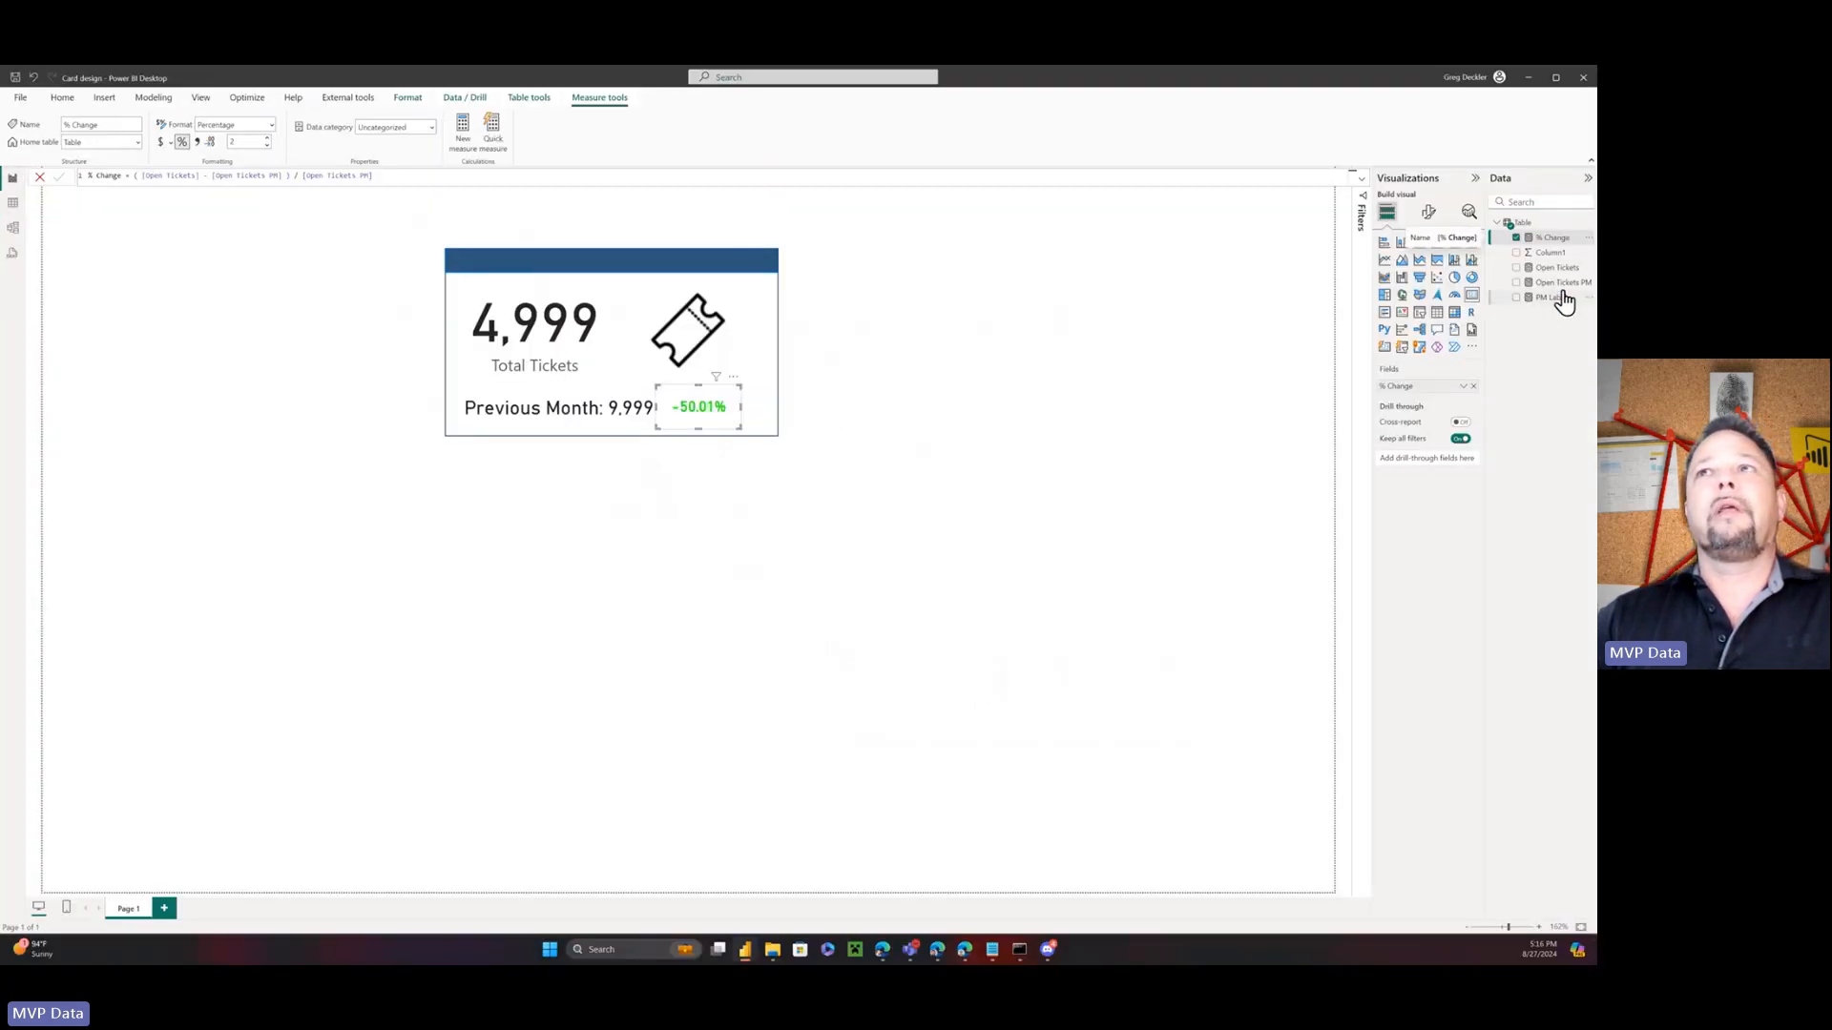
click(1557, 282)
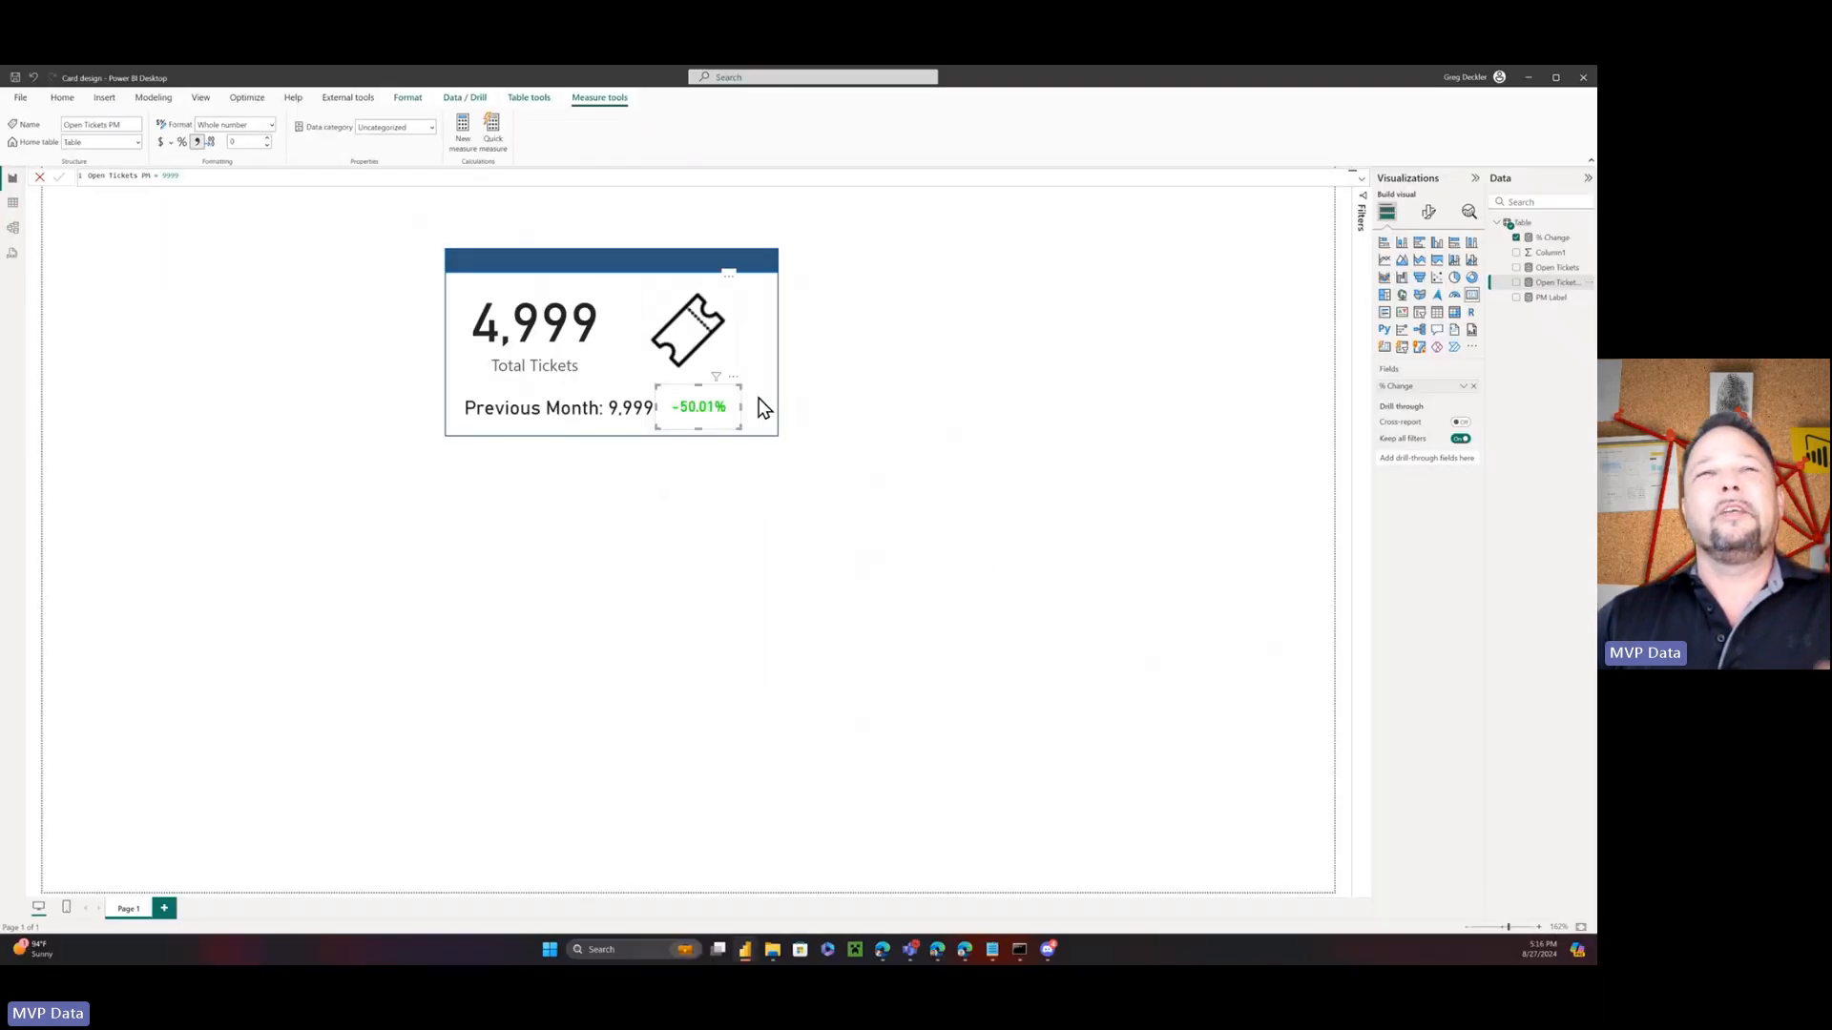
click(901, 342)
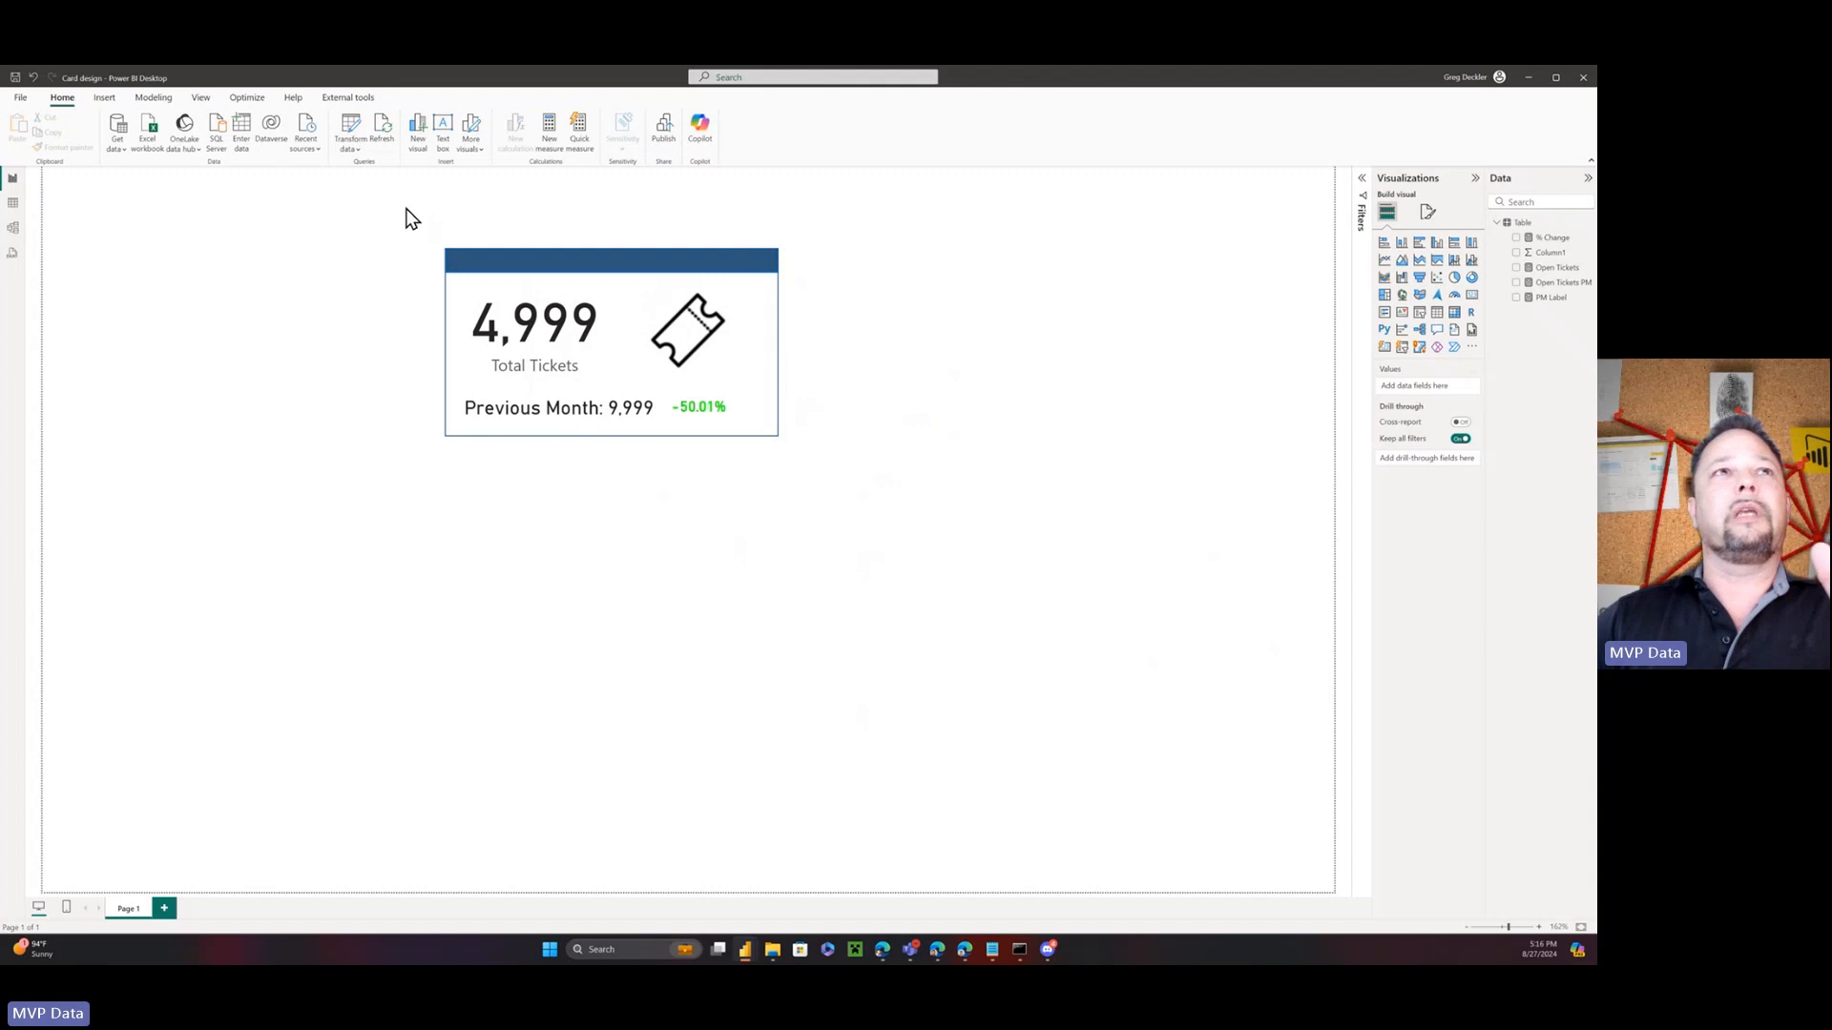
Select all the visuals that make up the ticket card and group them
drag(380, 206, 900, 487)
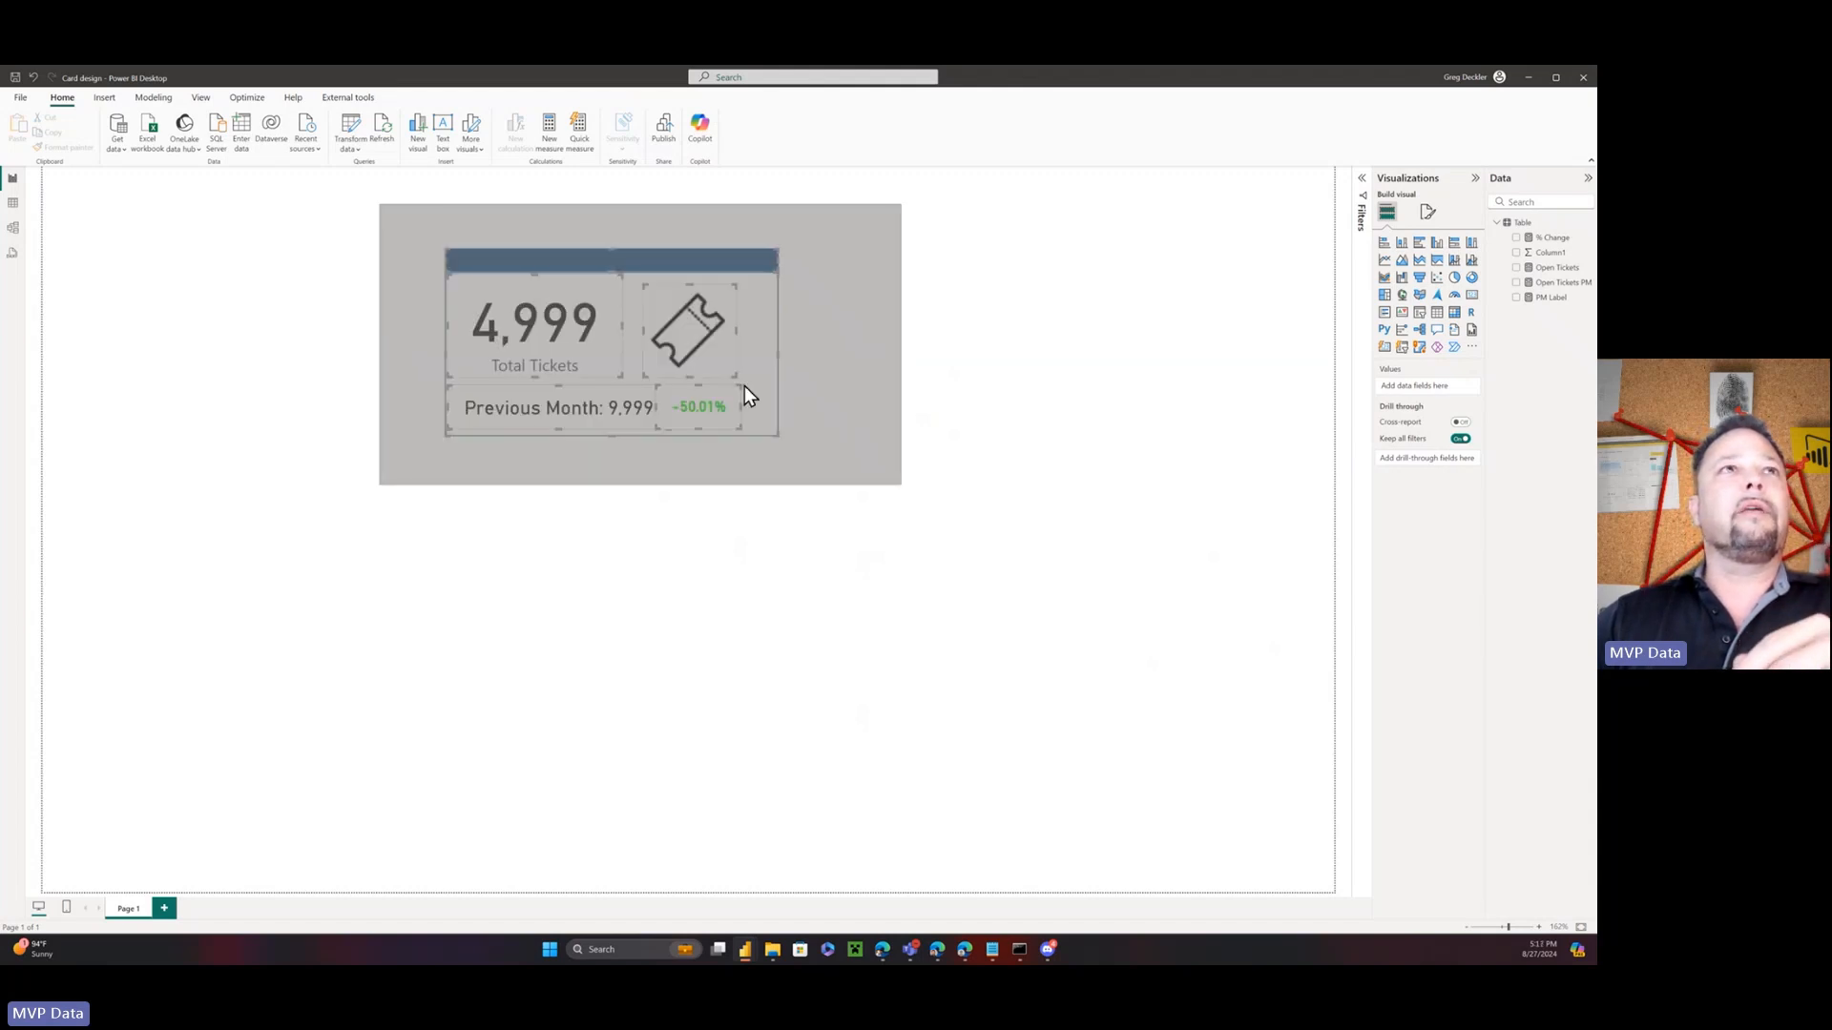
click(408, 99)
click(289, 157)
click(303, 171)
Try to move the blue header shape away from the rest of the grouped ticket card, and undo that move
drag(655, 274, 1210, 211)
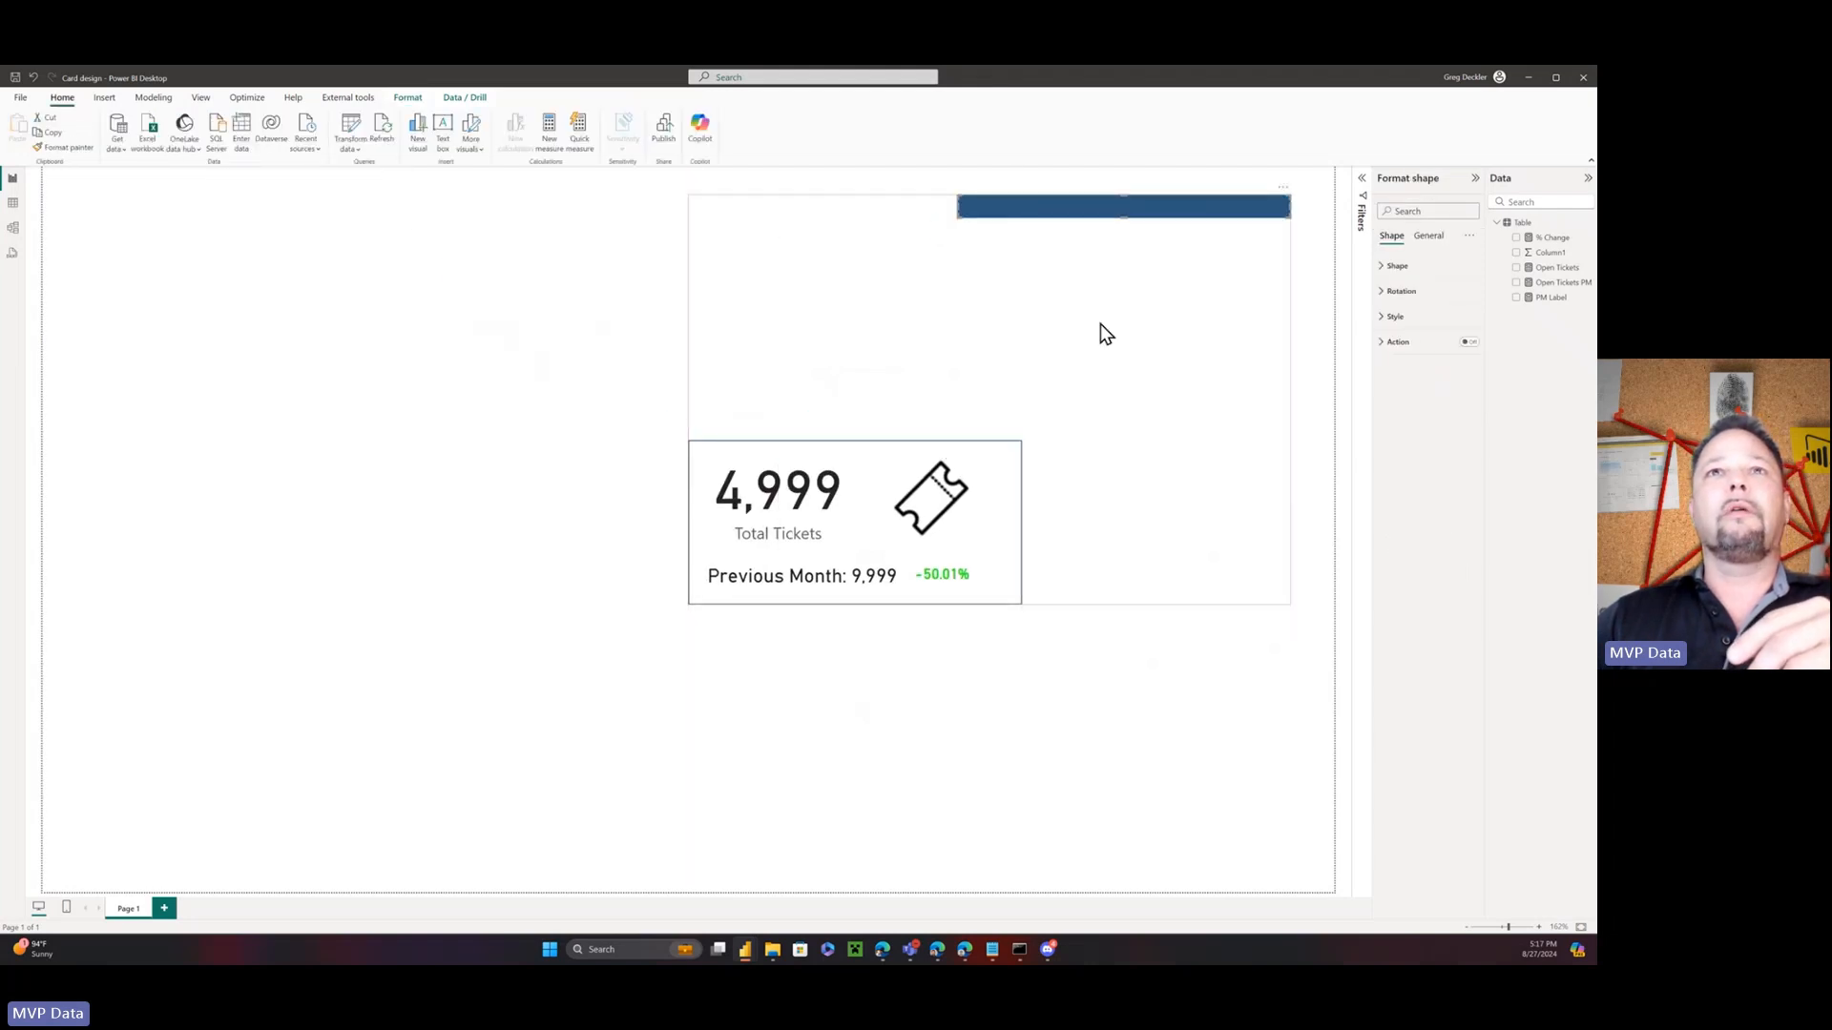
key(ctrl+z)
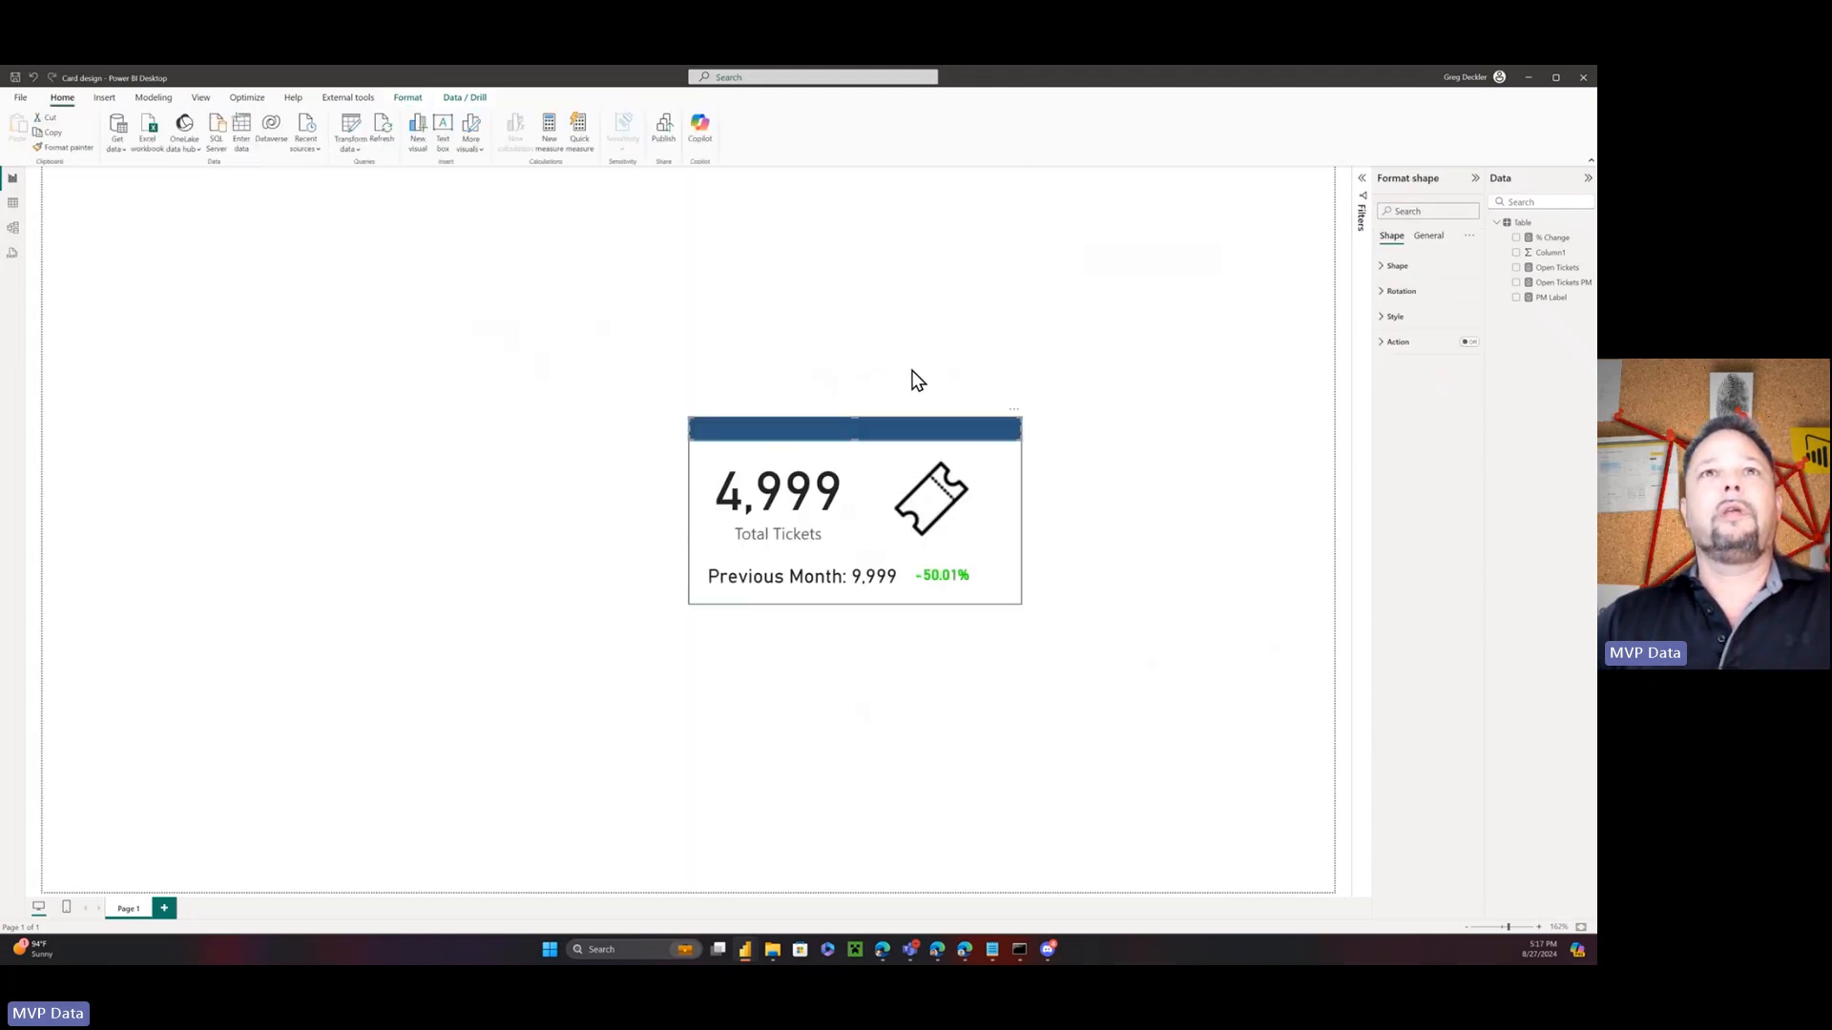
double_click(580, 361)
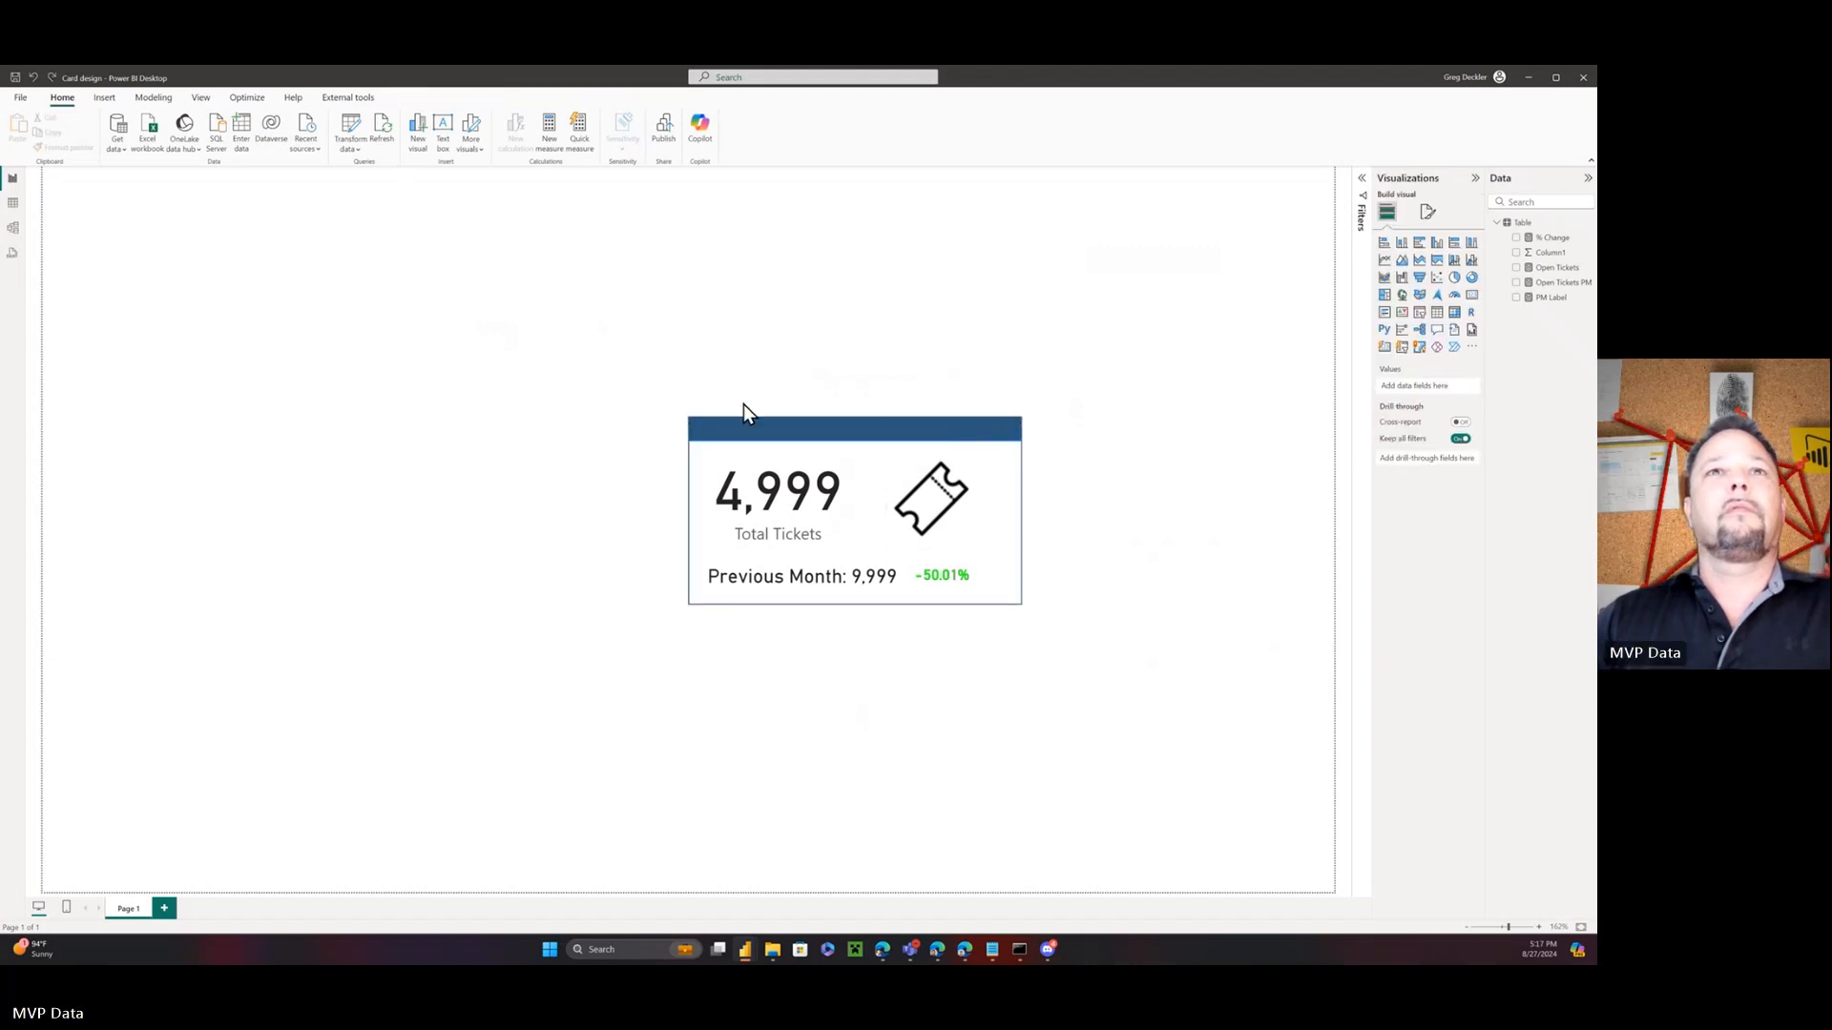
key(ctrl+z)
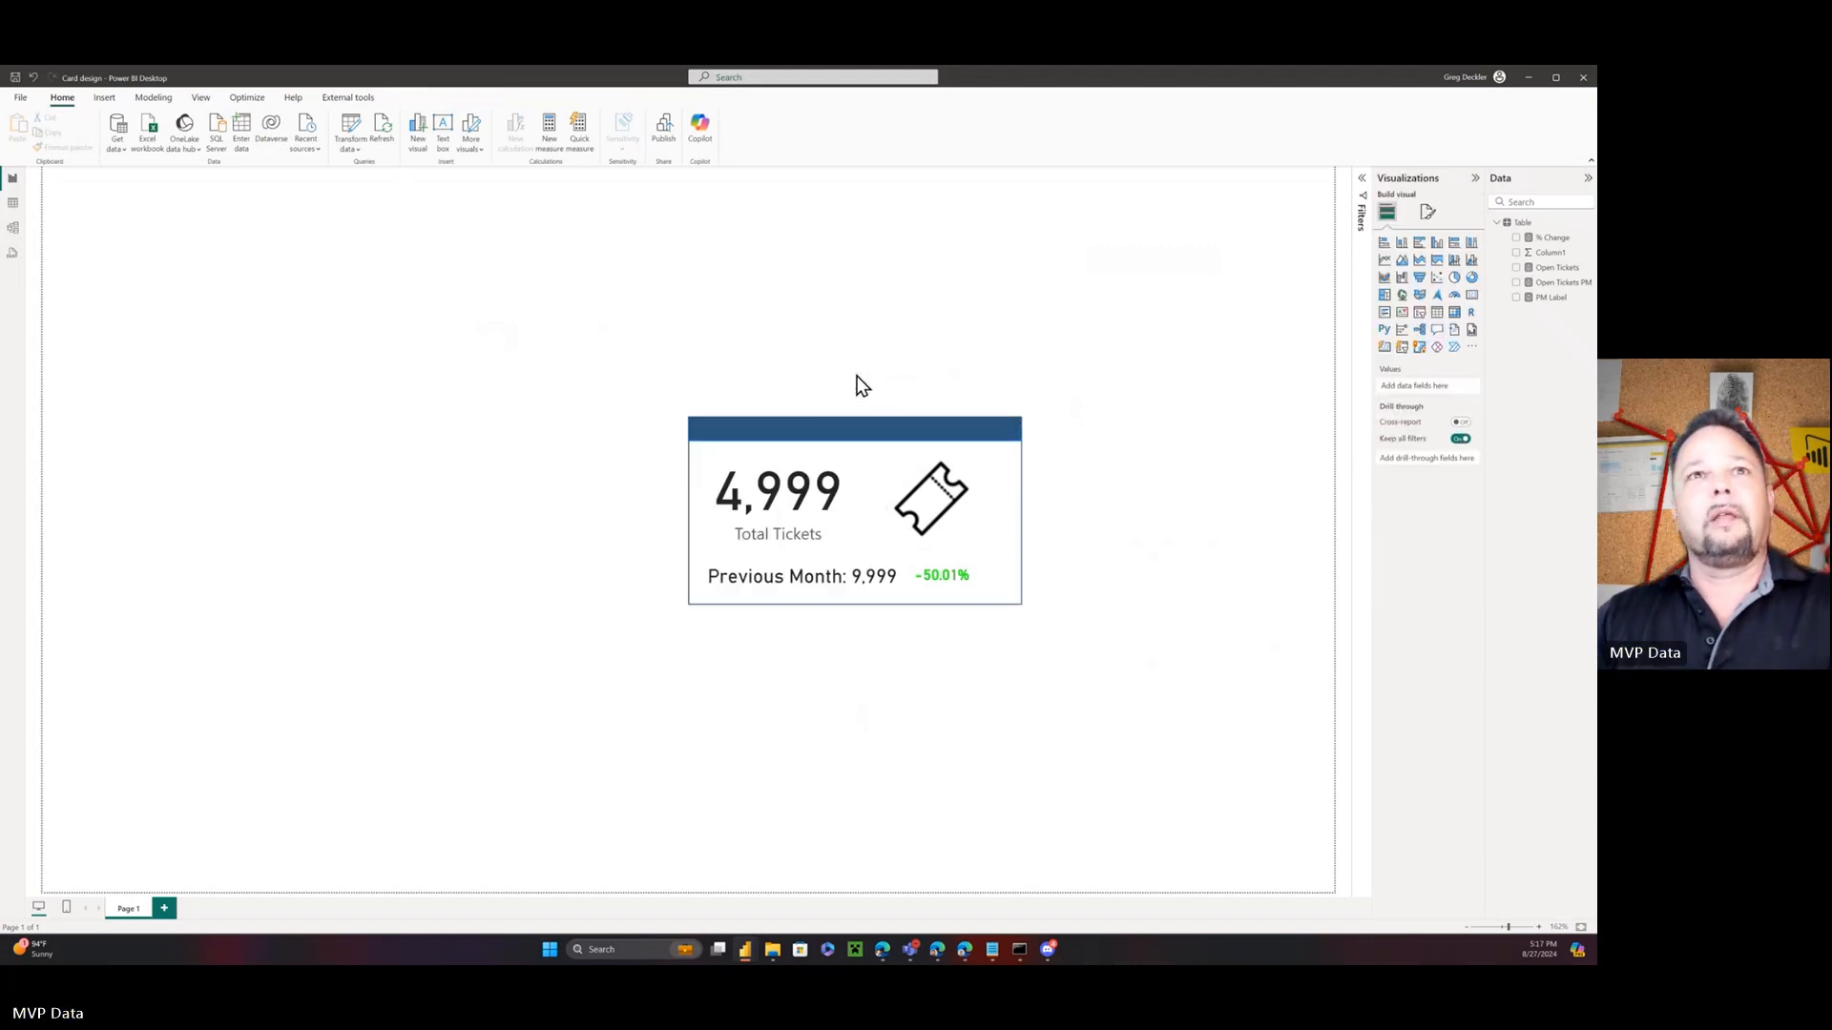
Move the grouped card to the page's upper-left area, try shifting its blue header separately, and undo the header shift
drag(898, 423, 379, 229)
click(380, 231)
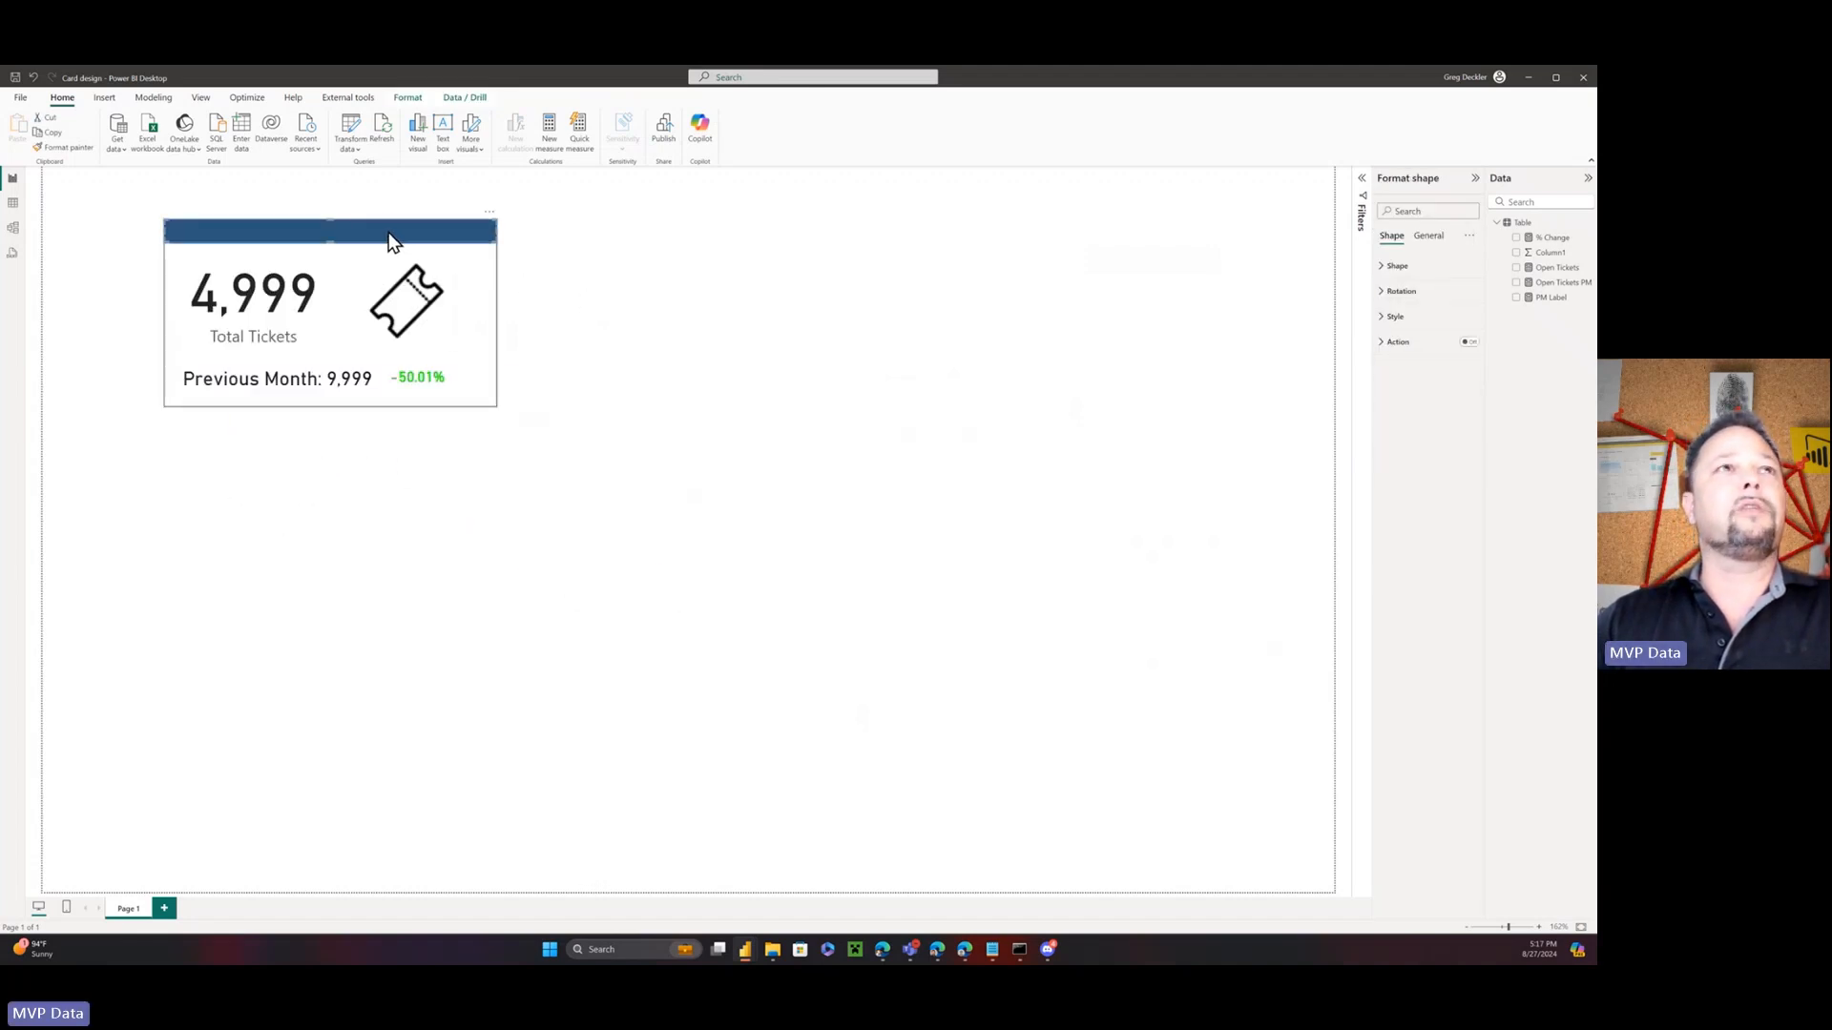
drag(390, 238, 399, 206)
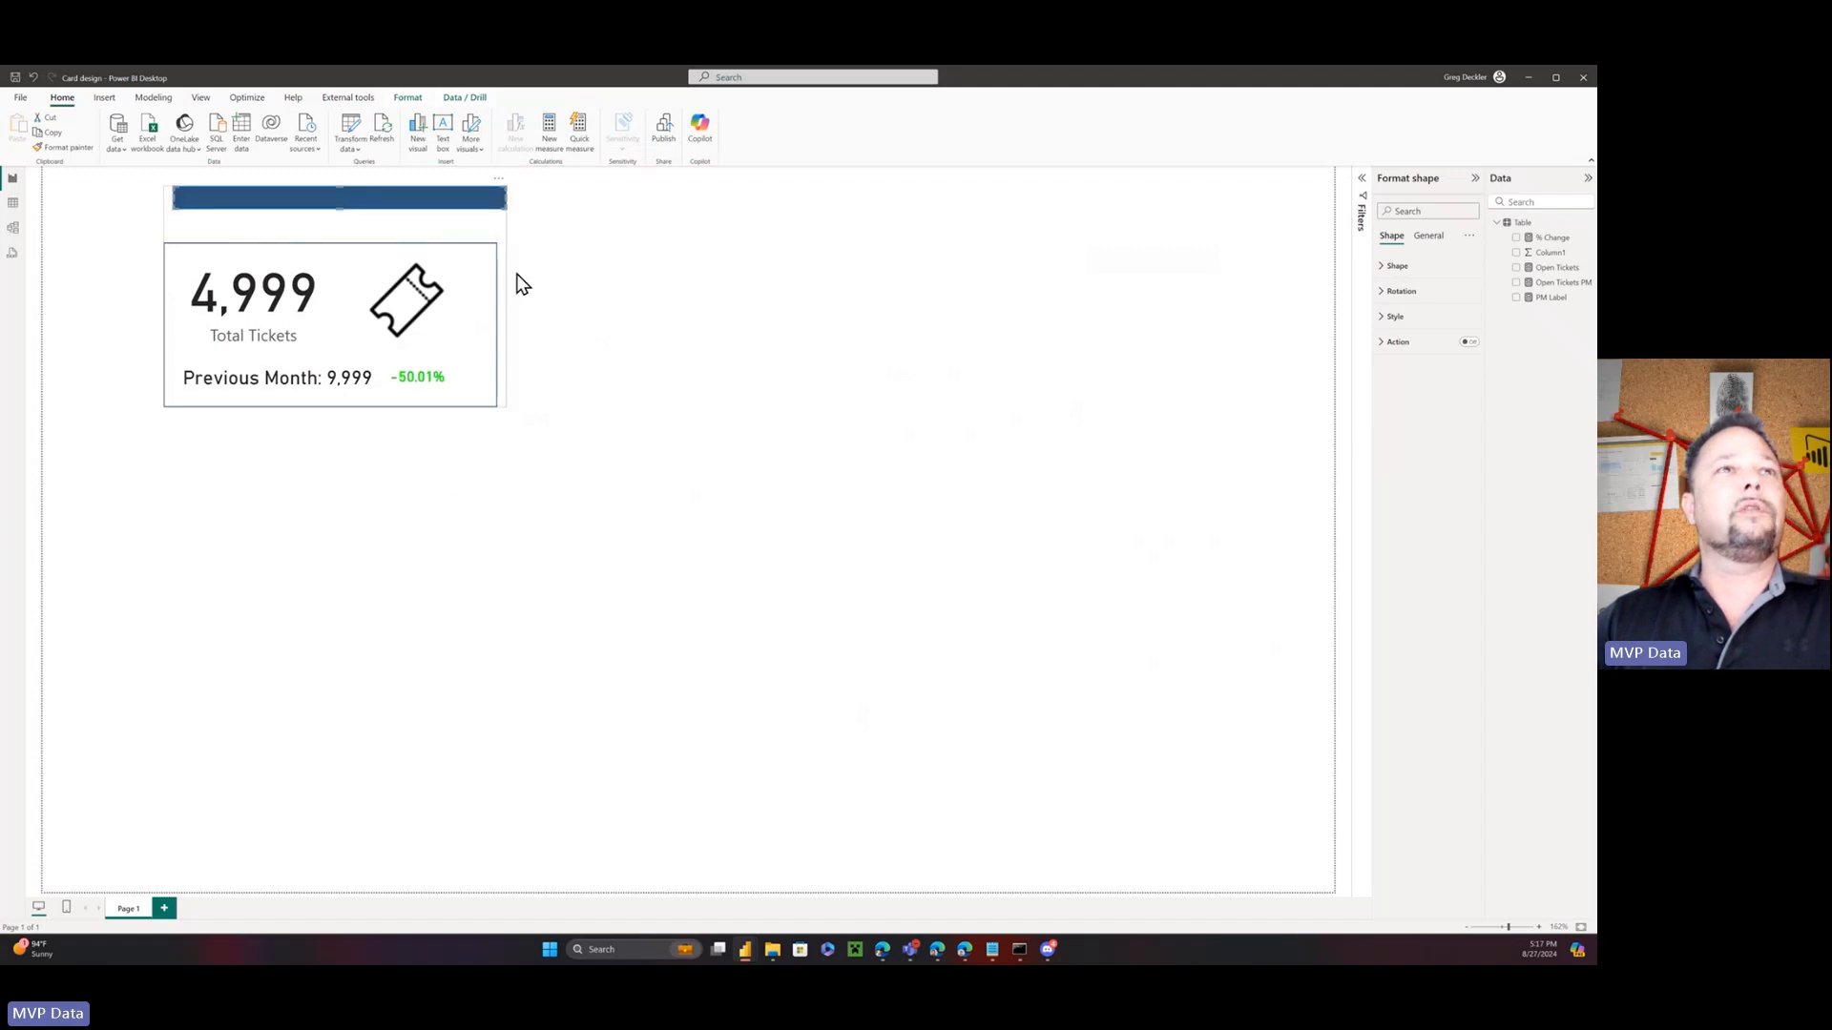
key(ctrl+z)
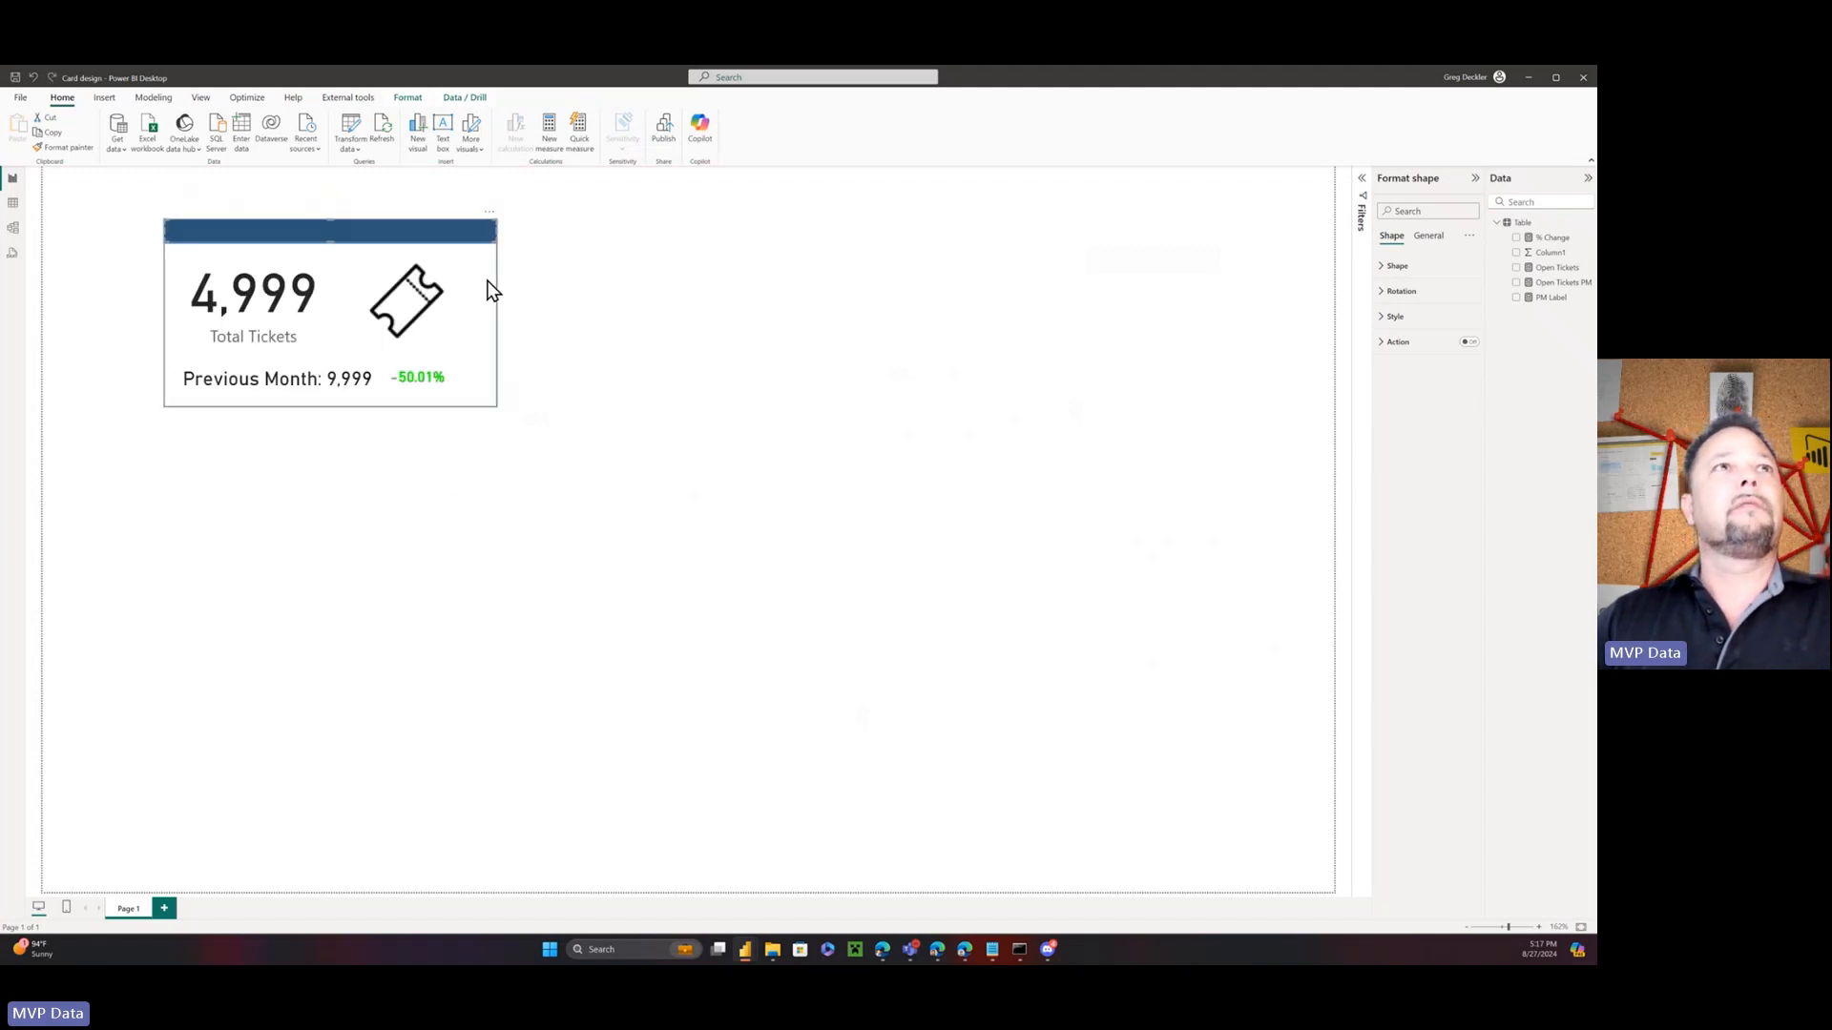
Move the whole grouped ticket card down and to the right, to the left-centre area of the page
drag(489, 340, 706, 452)
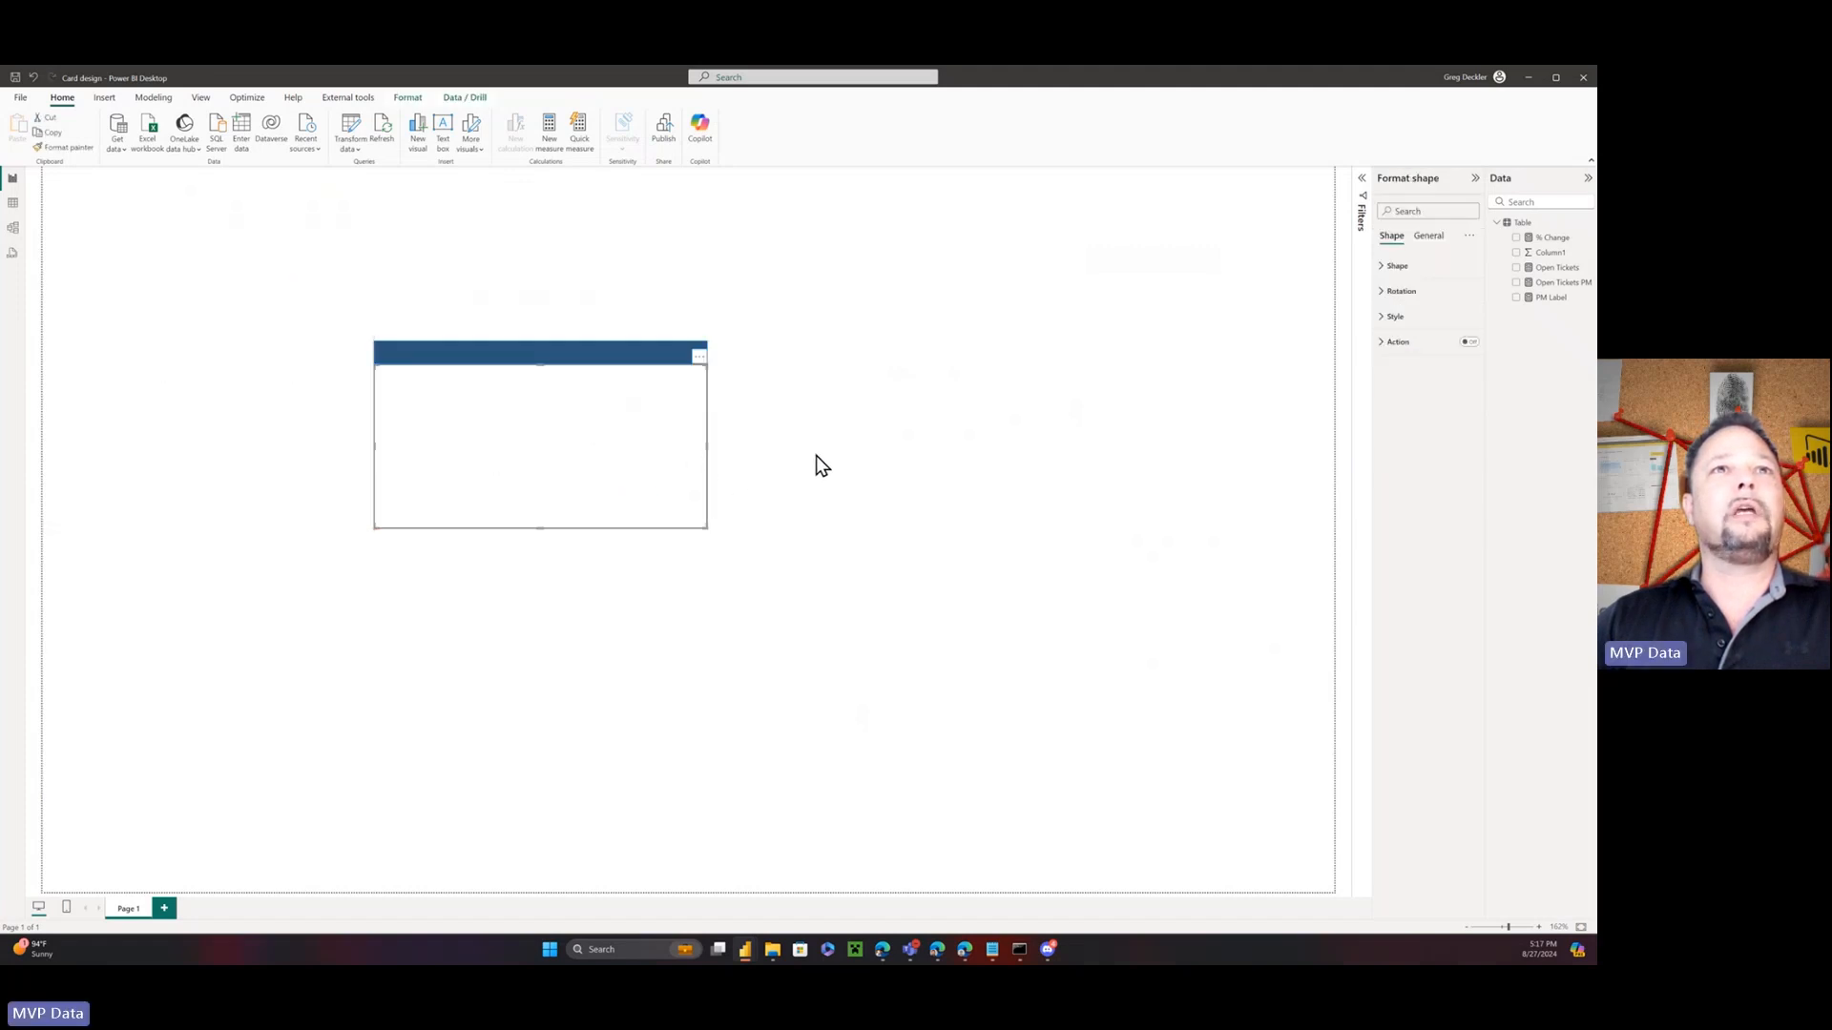
click(815, 455)
Try to move the body rectangle to the right within the grouped card, and undo that move
click(707, 439)
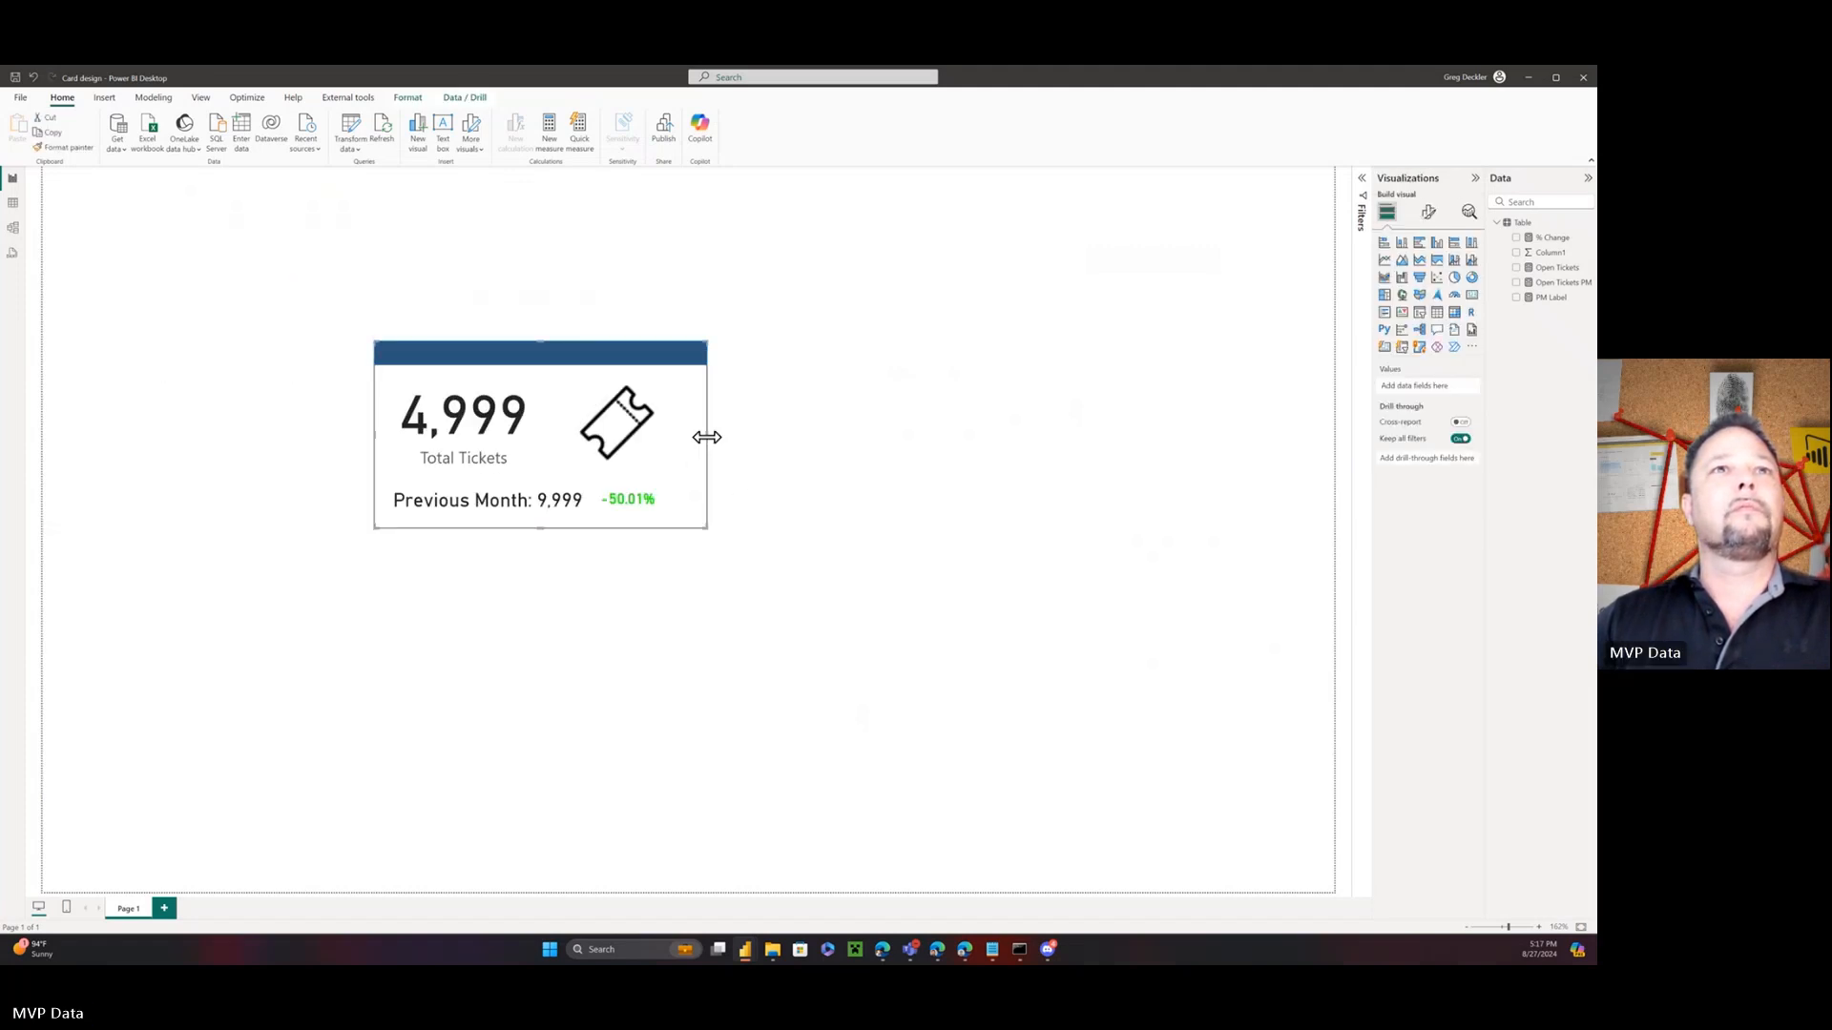
click(704, 450)
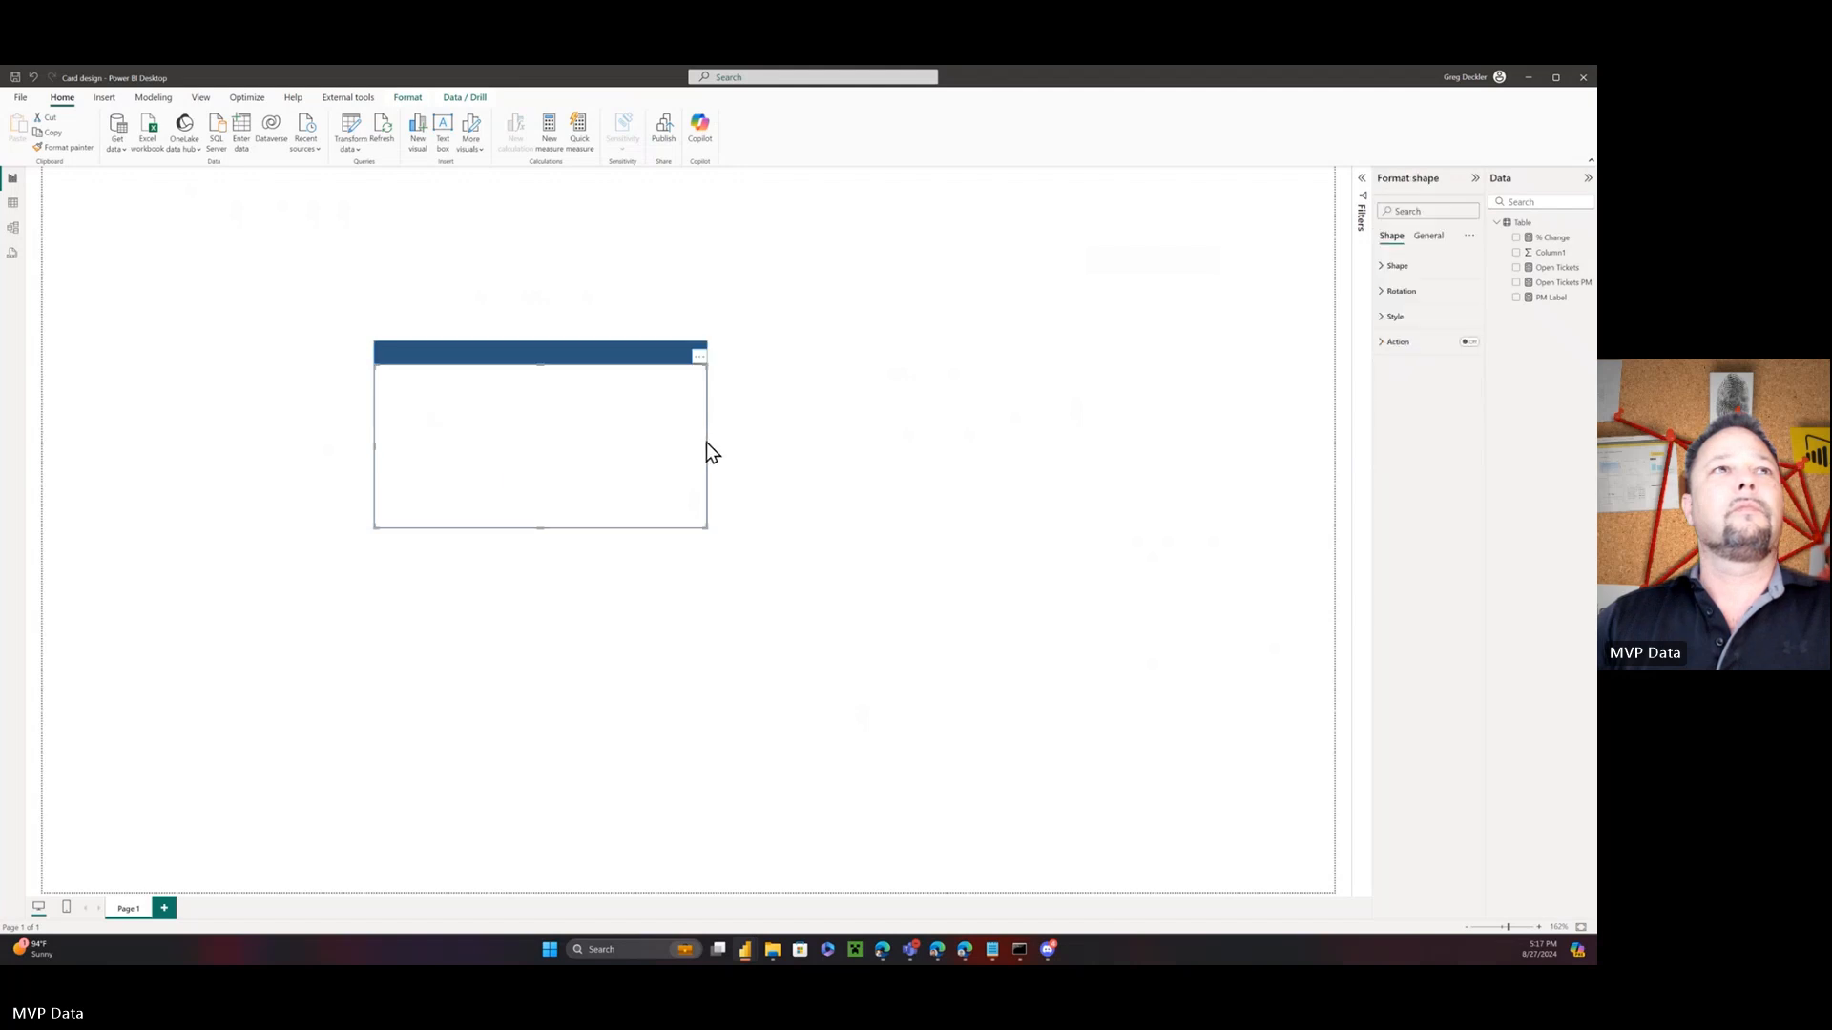
drag(694, 443, 851, 448)
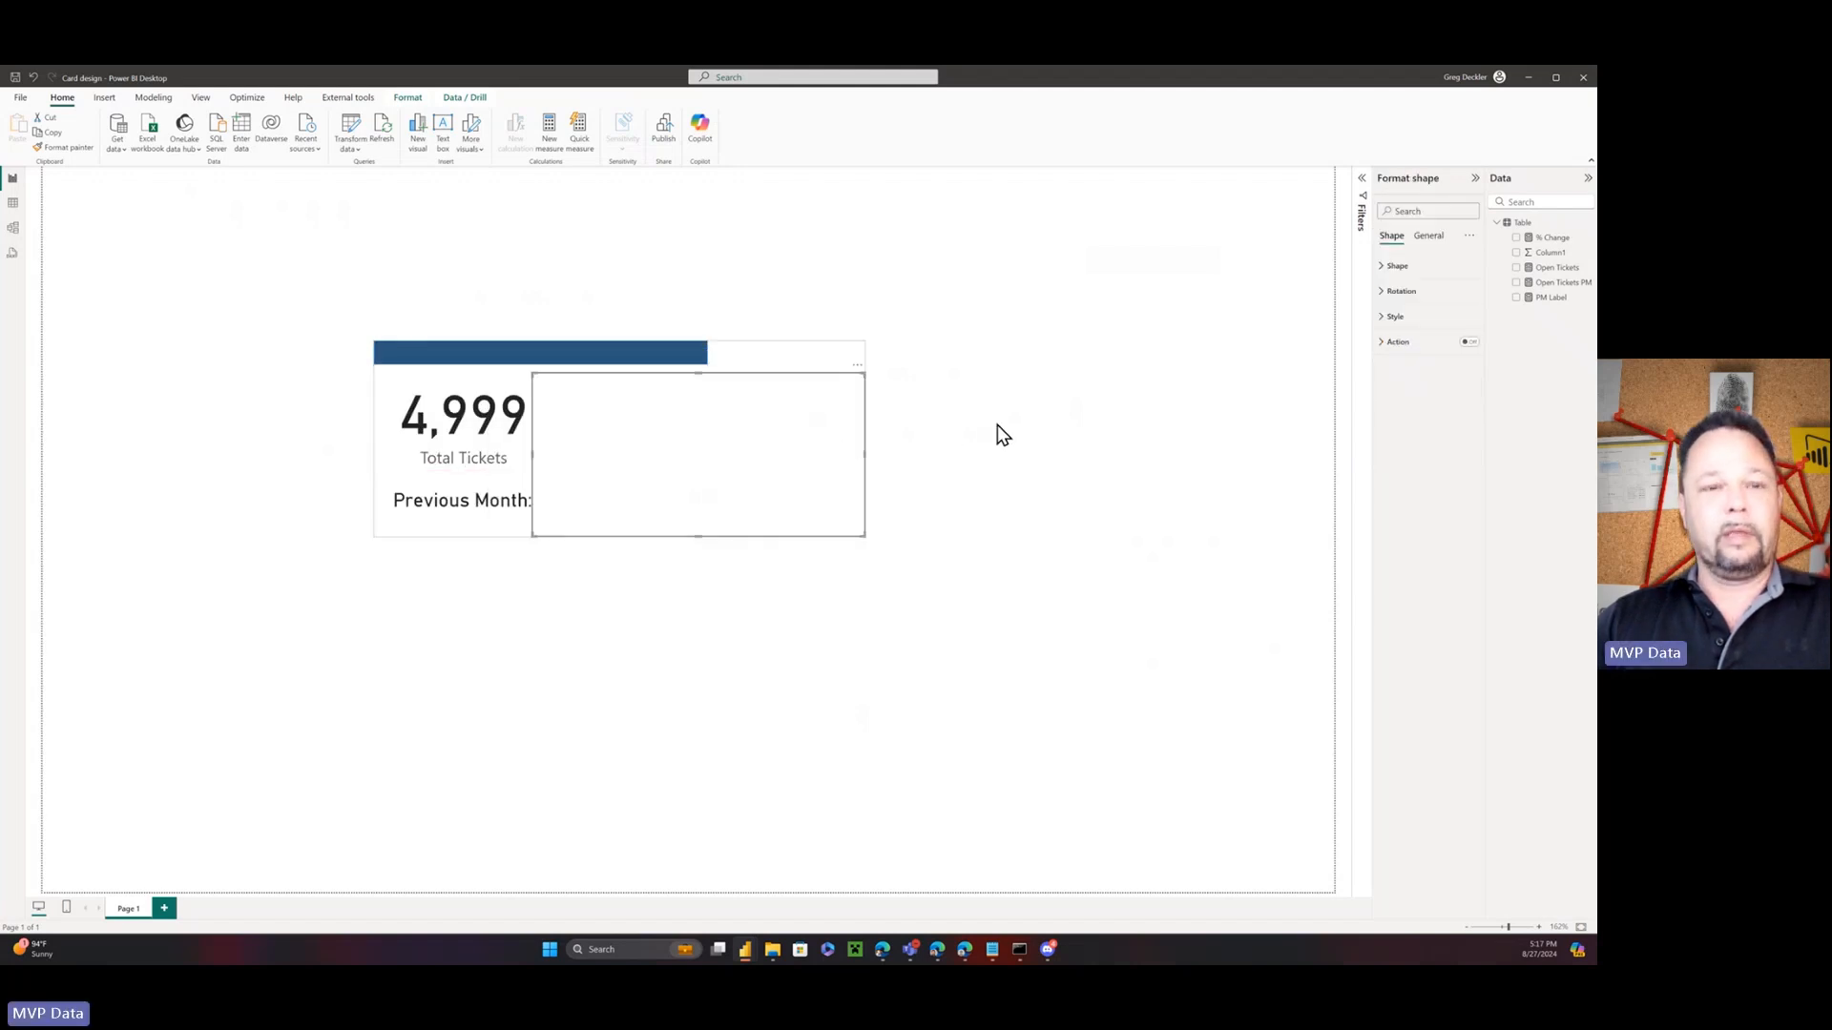
key(Delete)
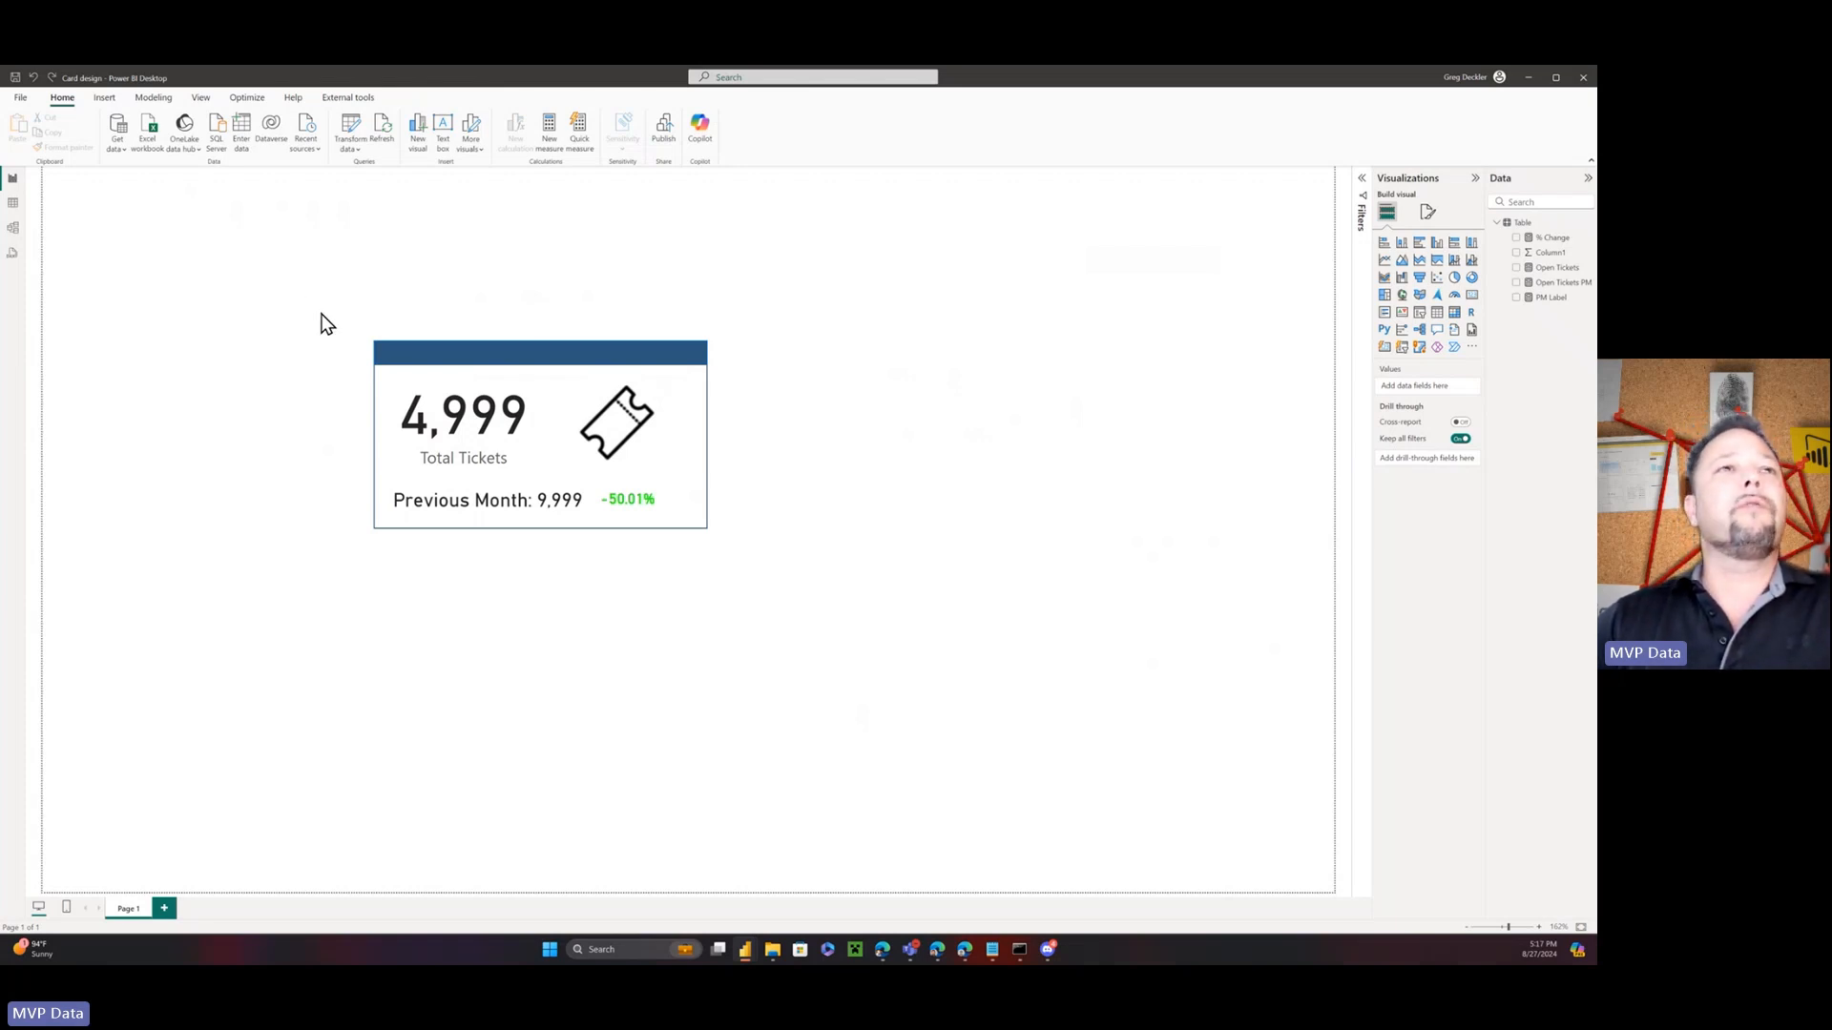
Switch to the Frozen report and open its Page 1
click(622, 431)
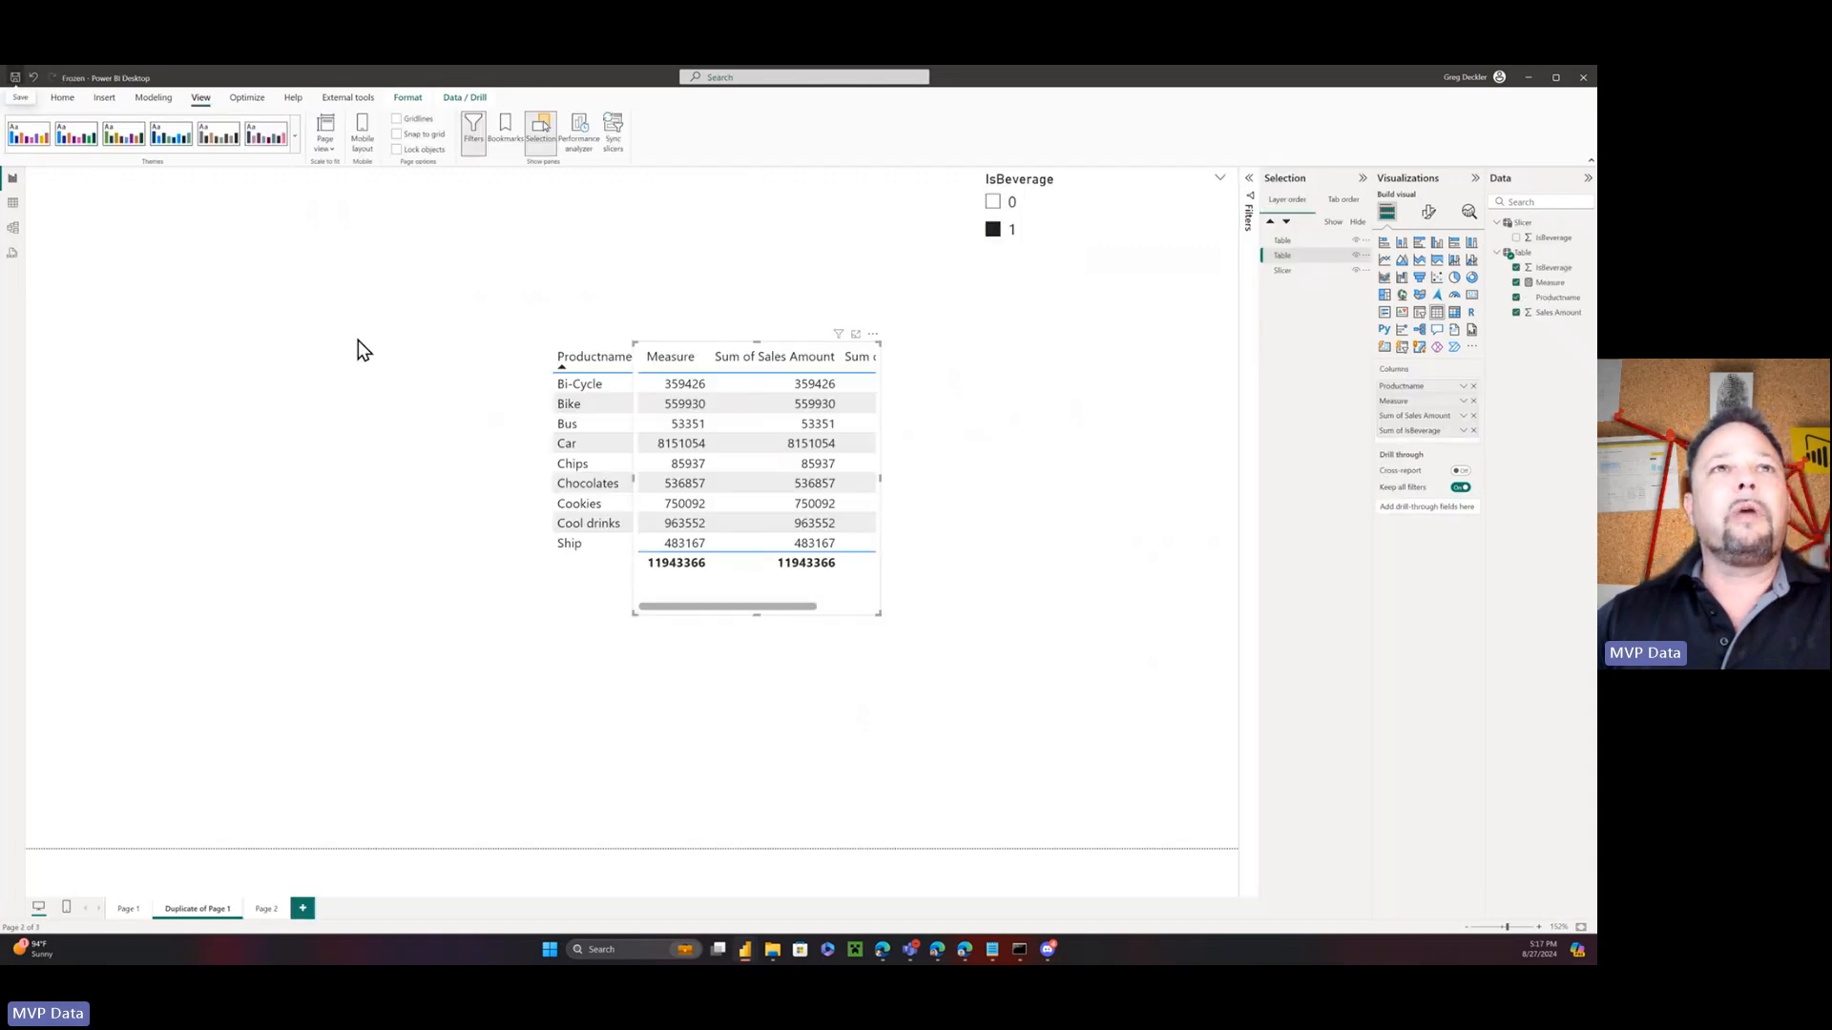
click(358, 339)
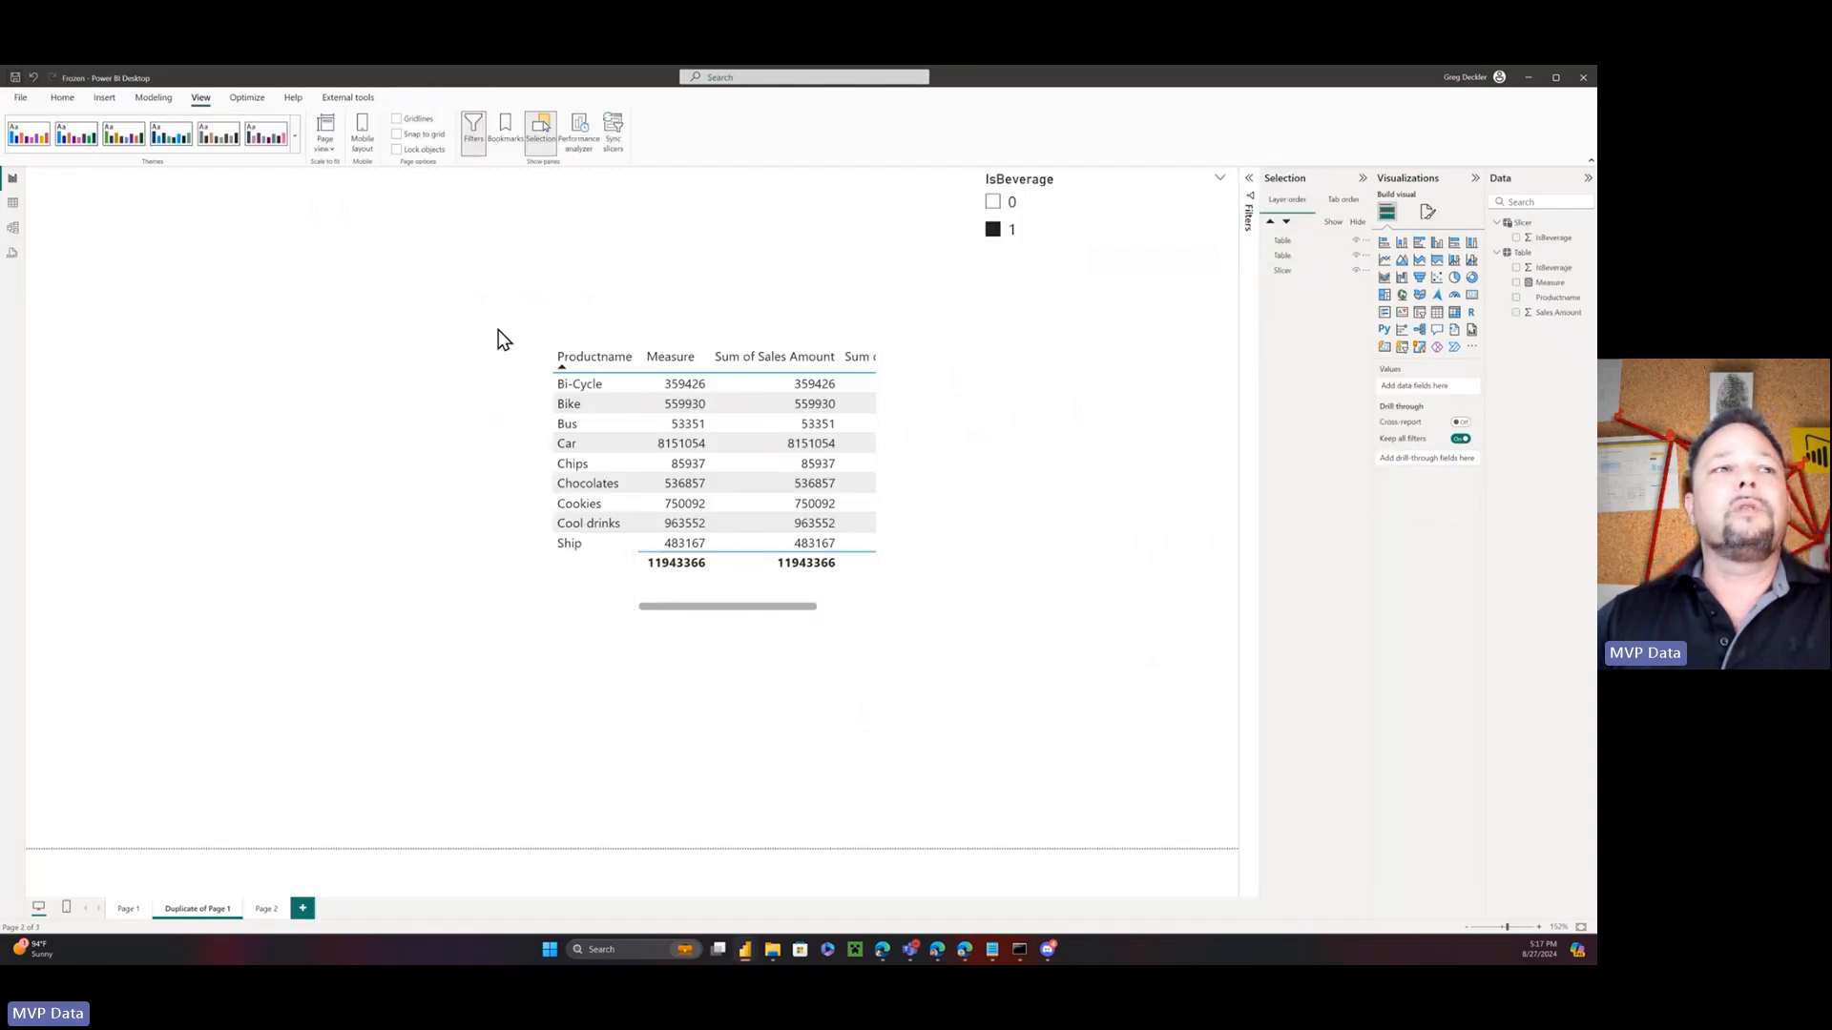
click(143, 909)
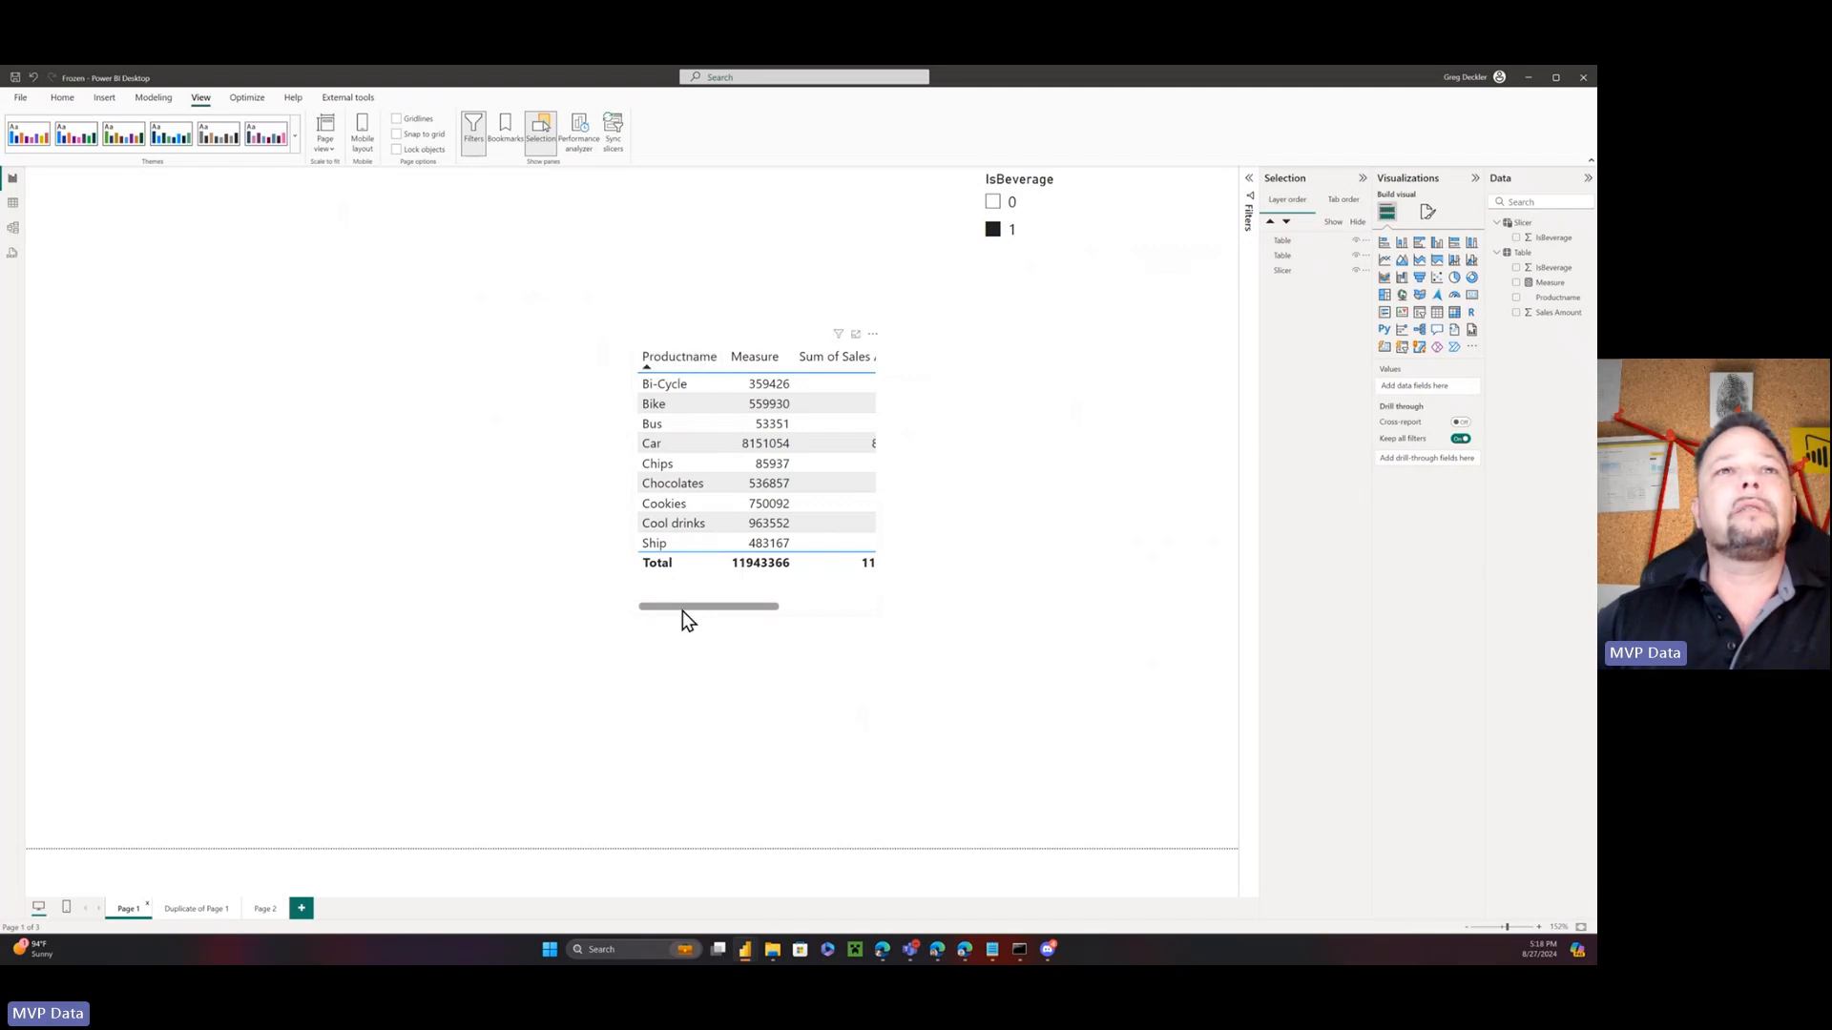
Examine how the Productname column behaves when the sales table on Page 1 is scrolled horizontally
mouse_move(696, 609)
mouse_down()
mouse_move(817, 621)
mouse_move(677, 614)
mouse_move(820, 617)
mouse_move(703, 617)
mouse_up()
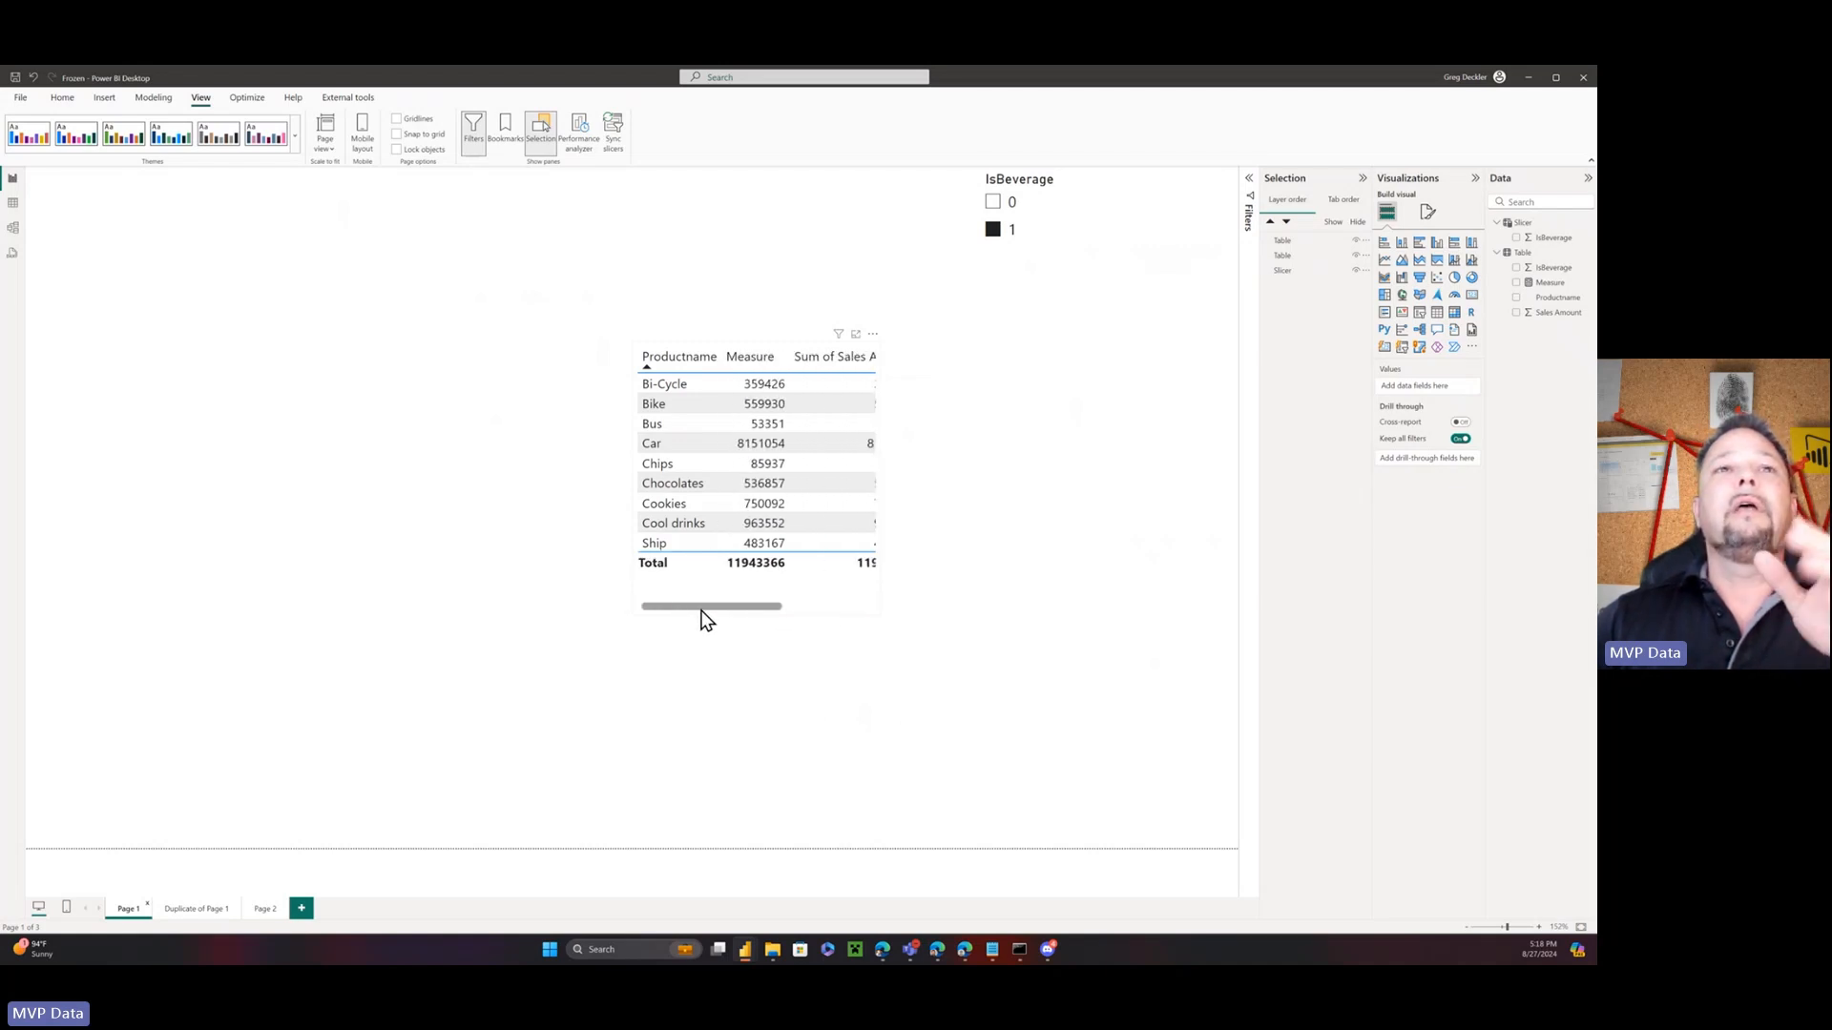
click(704, 618)
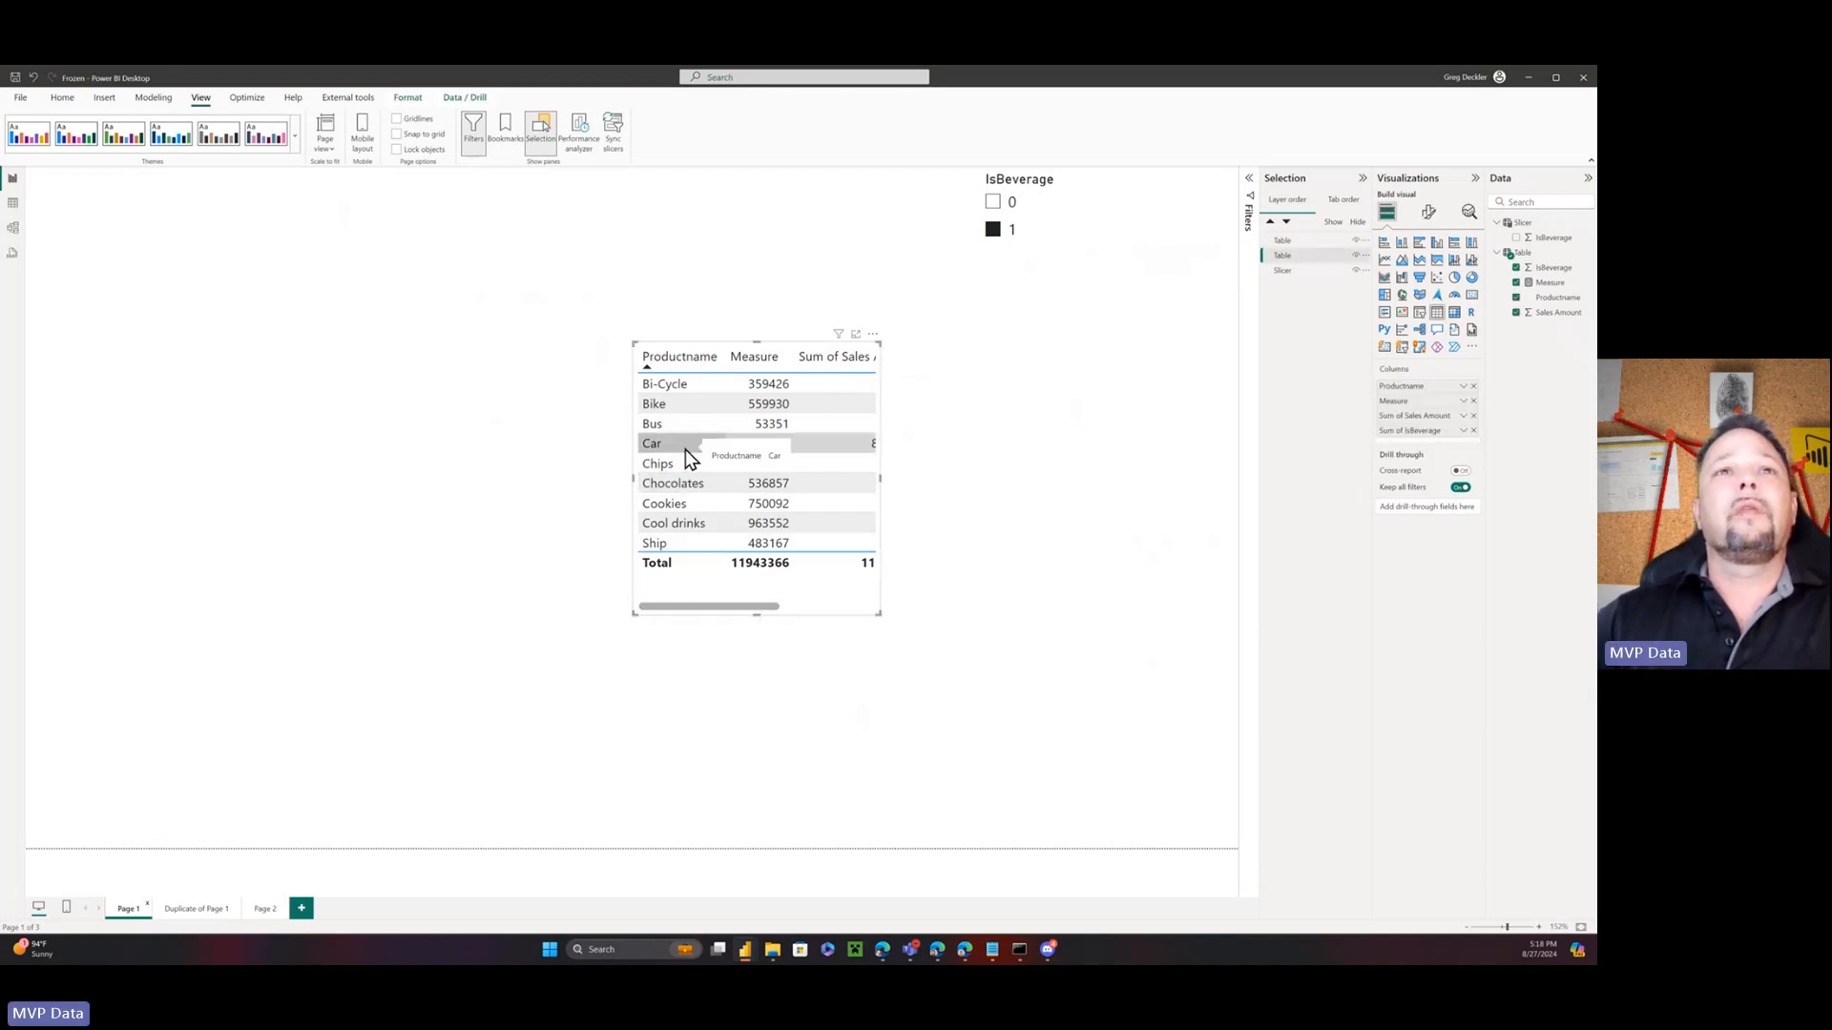
click(539, 644)
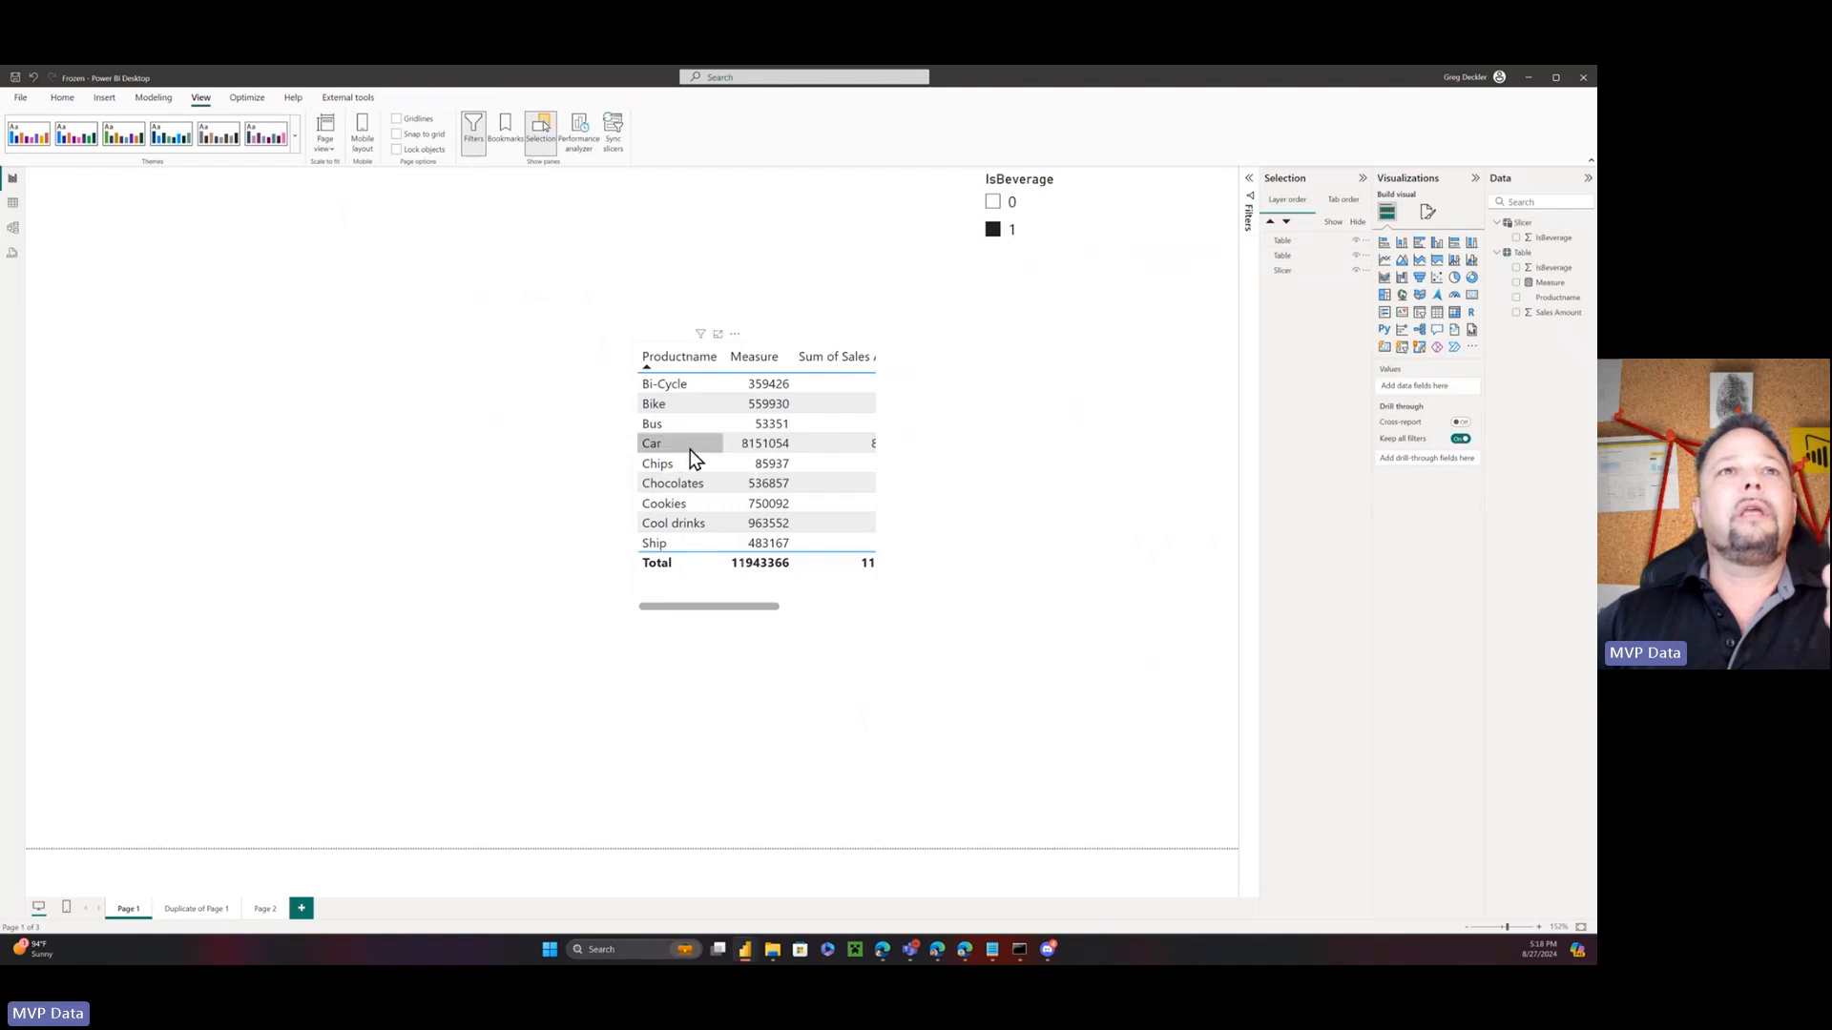
mouse_move(690, 449)
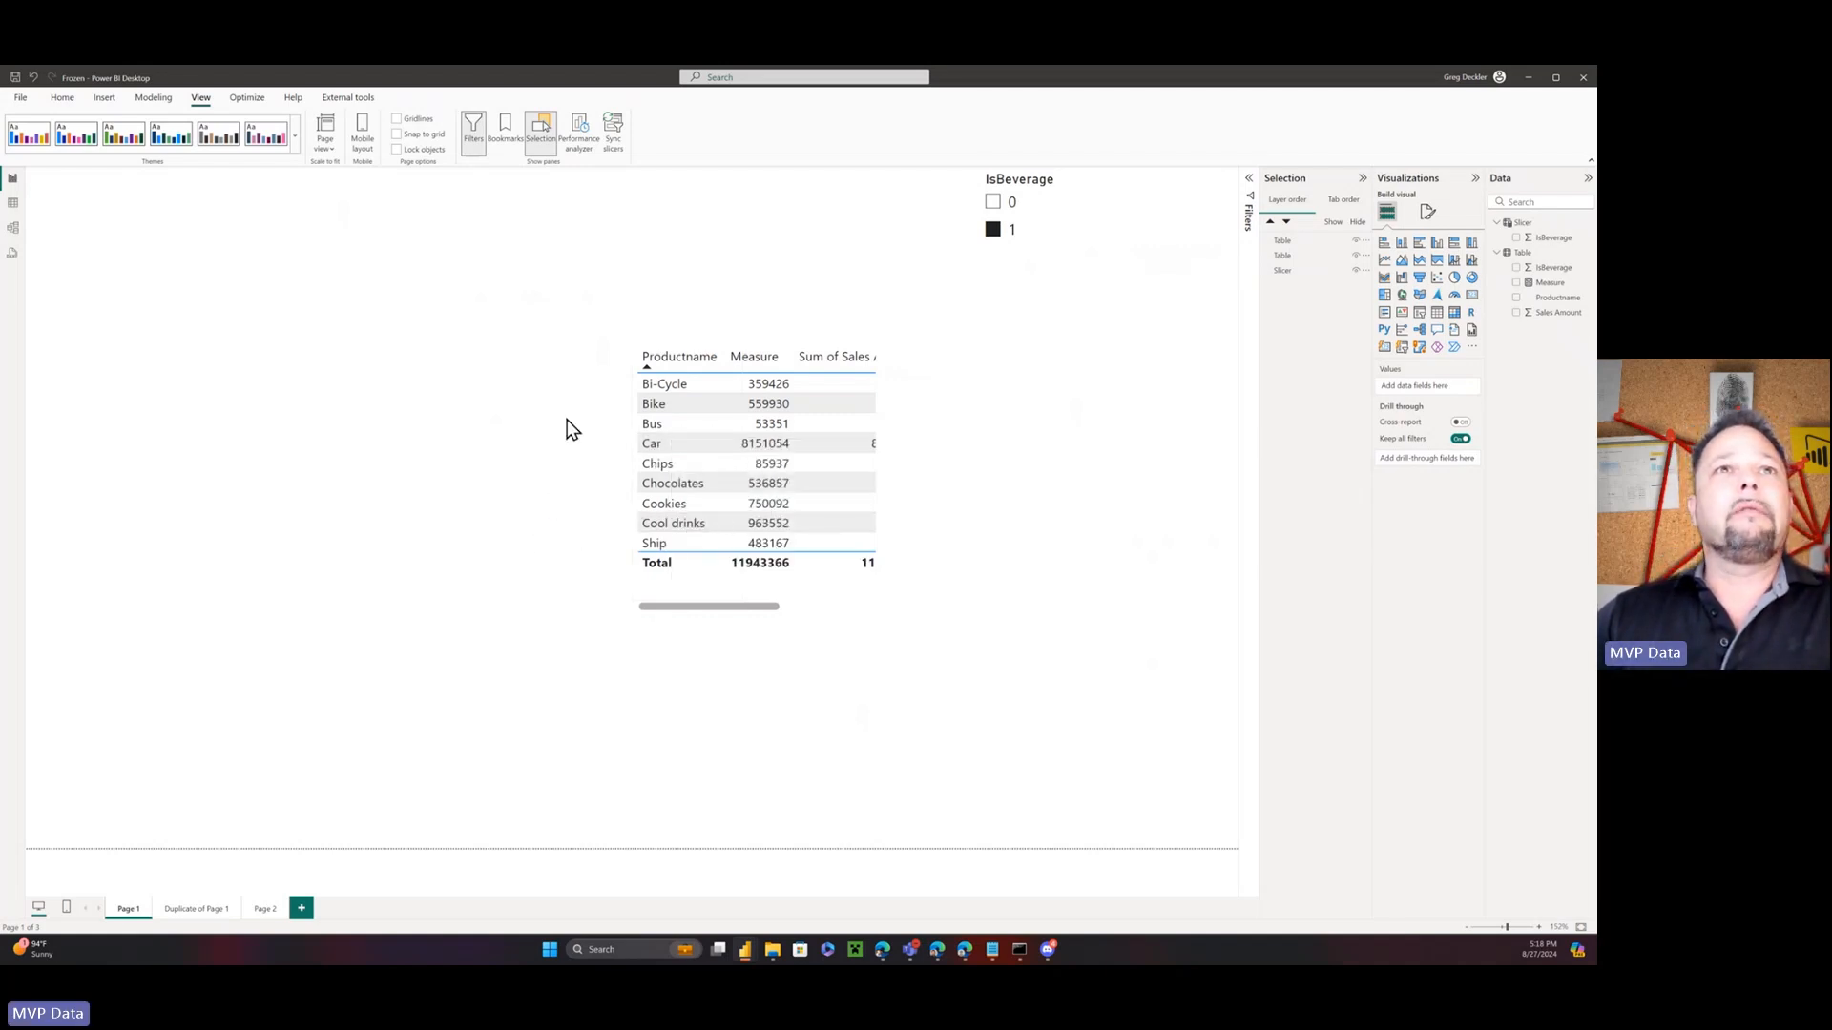
Hide the overlaid table that contains only Productname and check the horizontal scrolling of the full sales table beneath it
click(1288, 256)
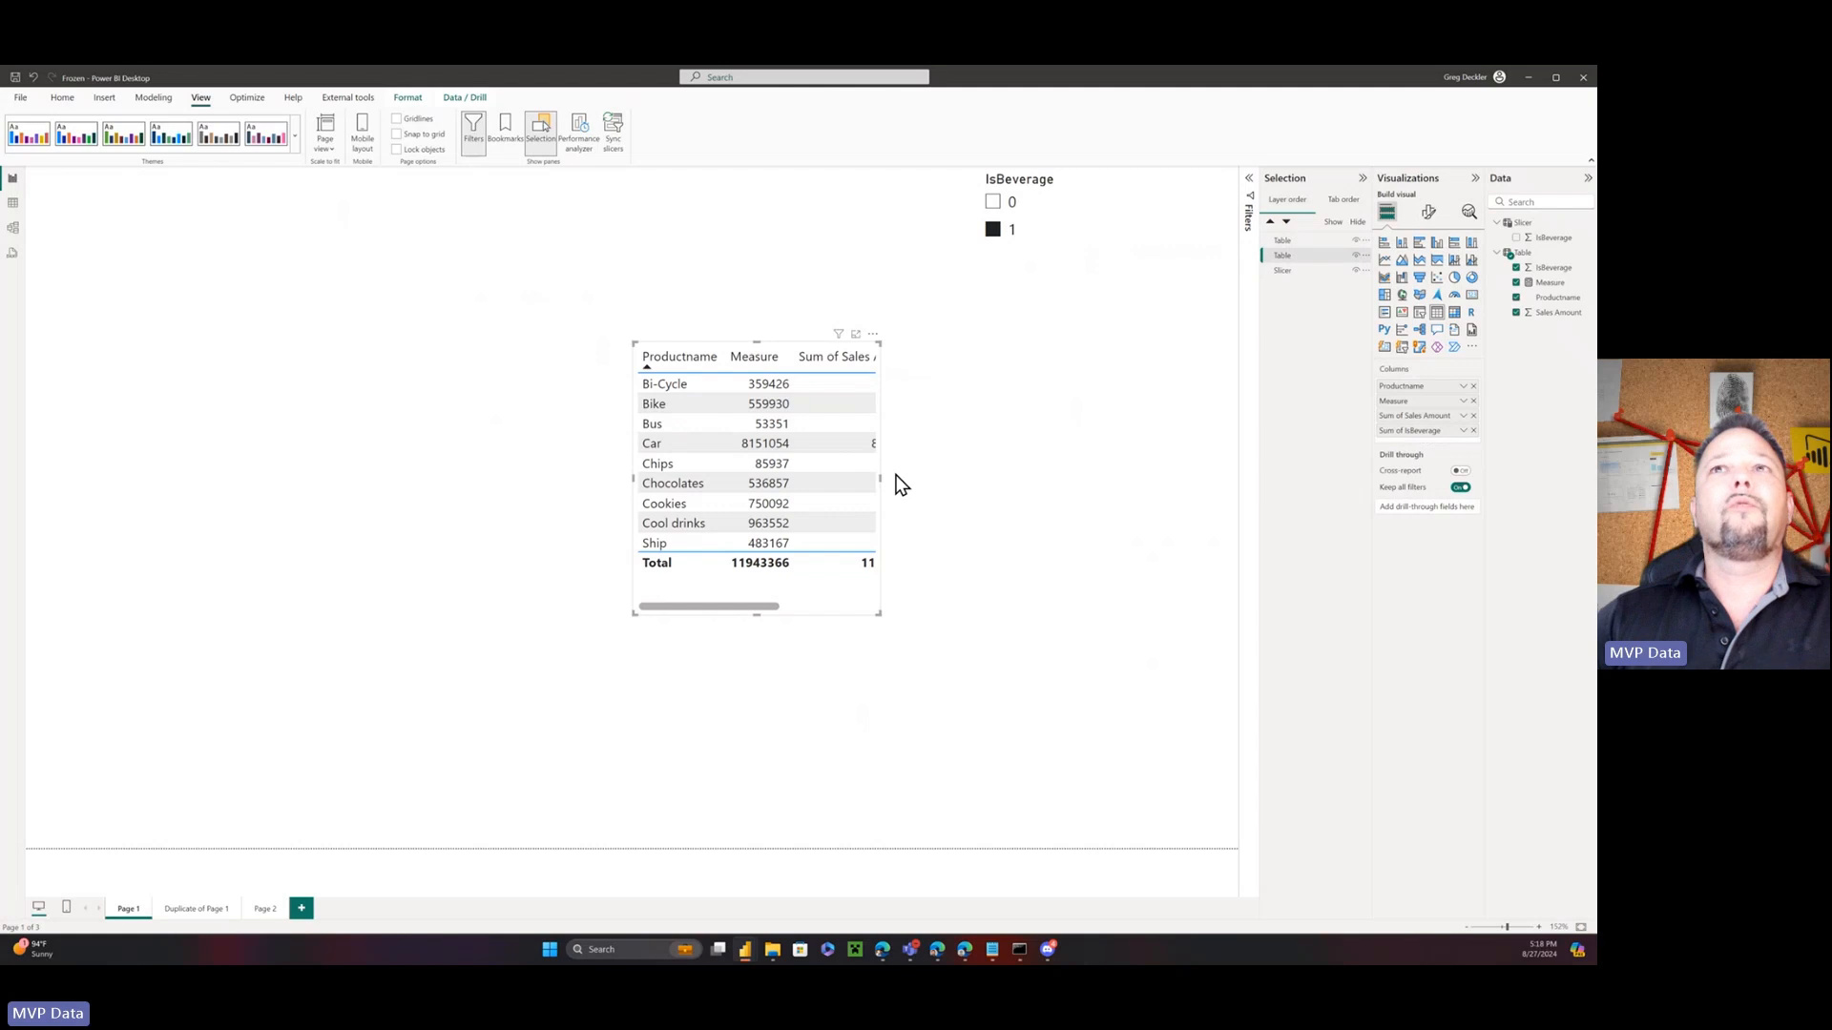
click(1346, 242)
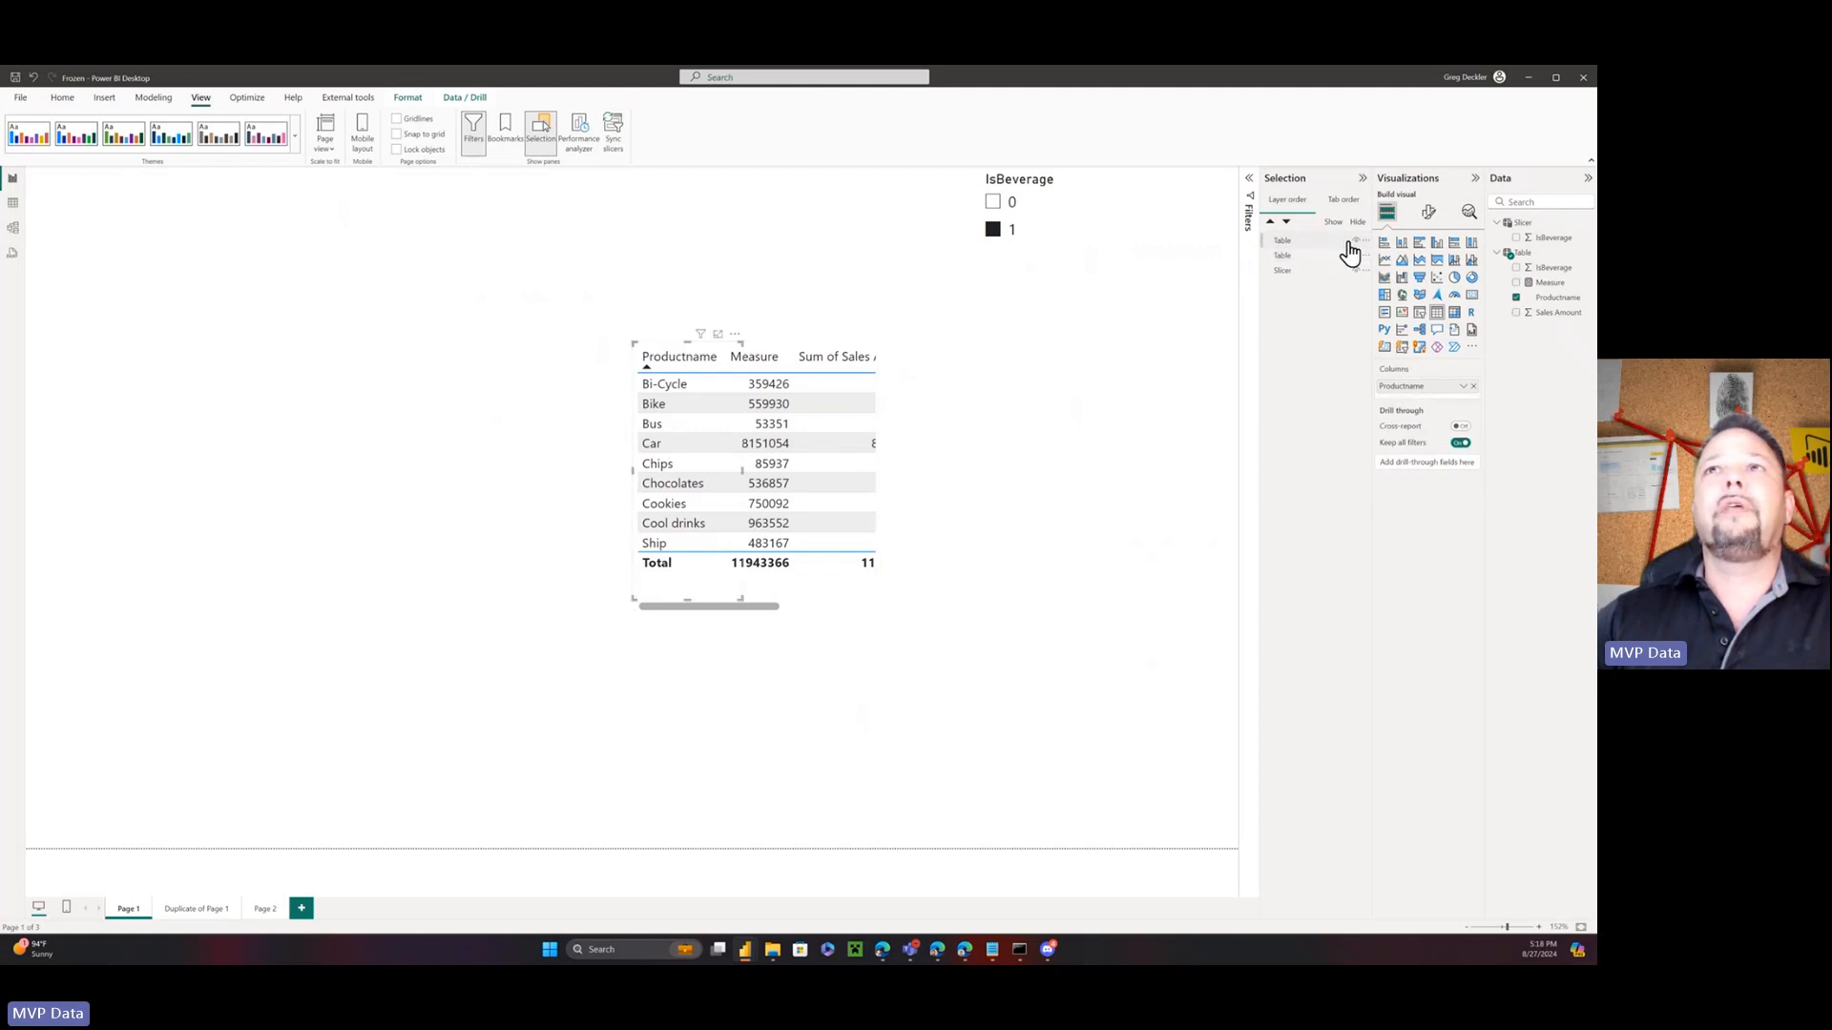
click(1355, 240)
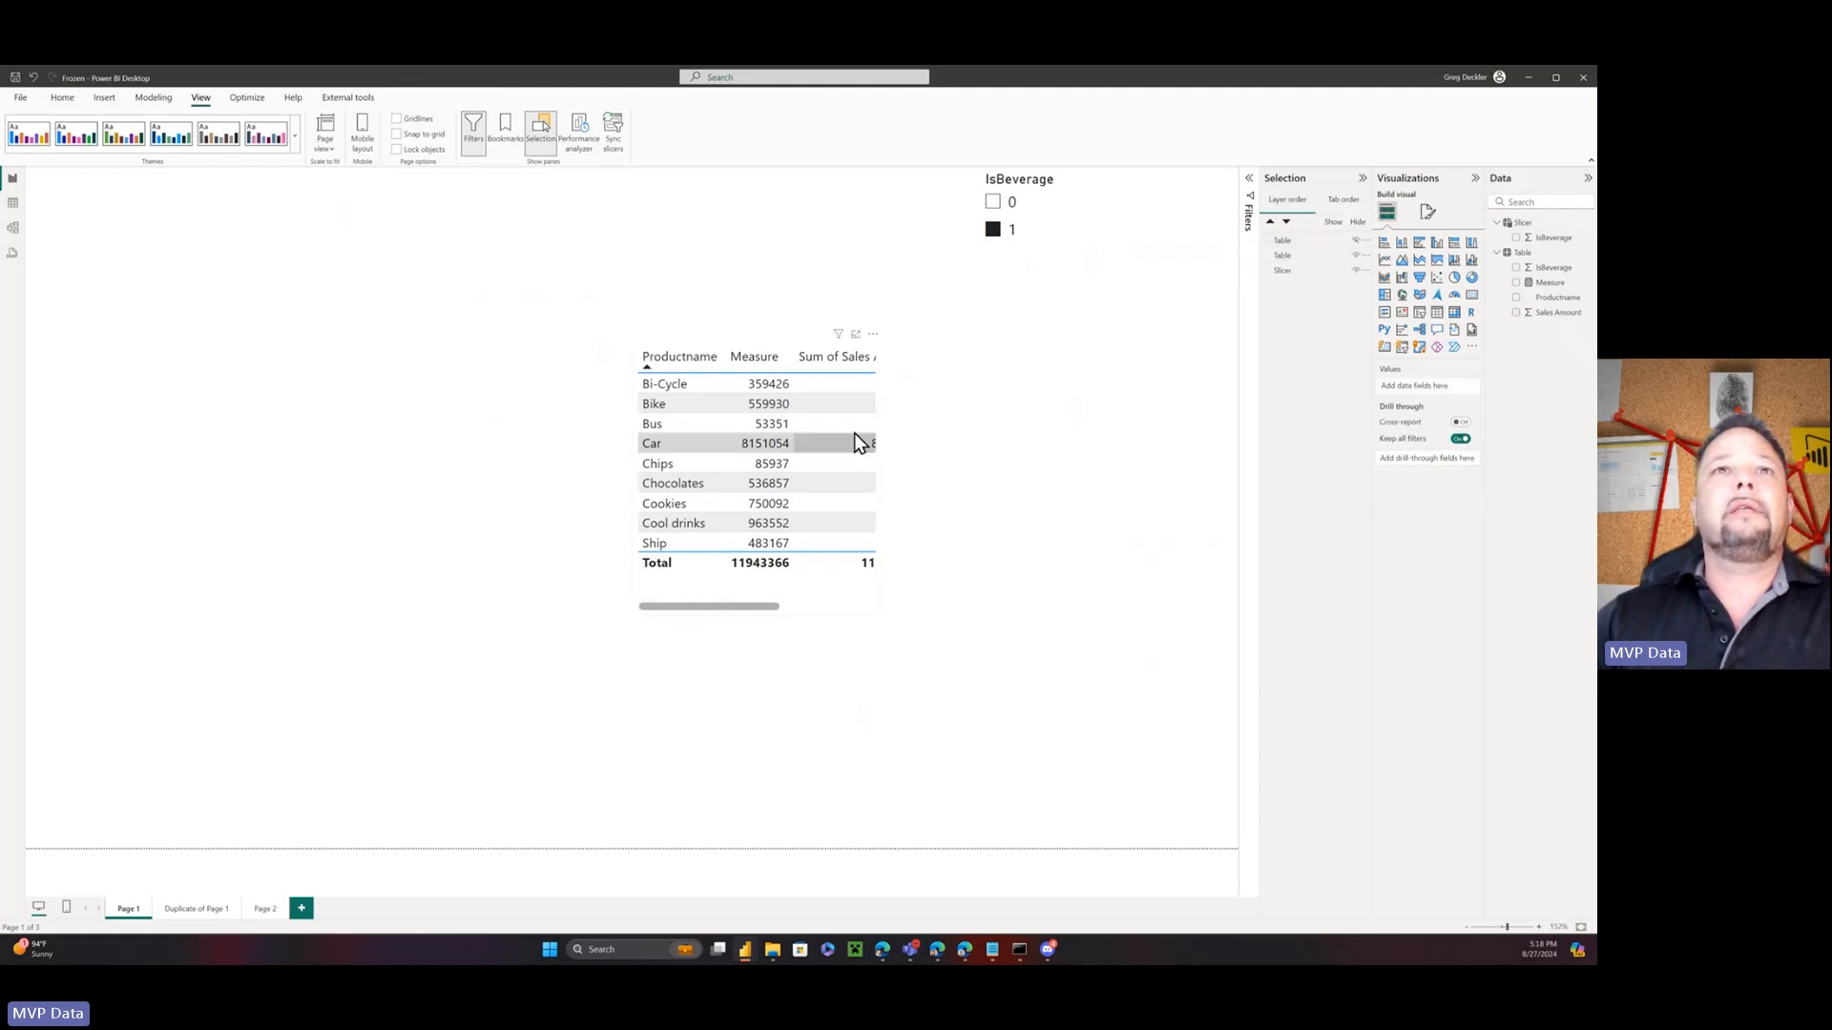
drag(700, 607, 638, 611)
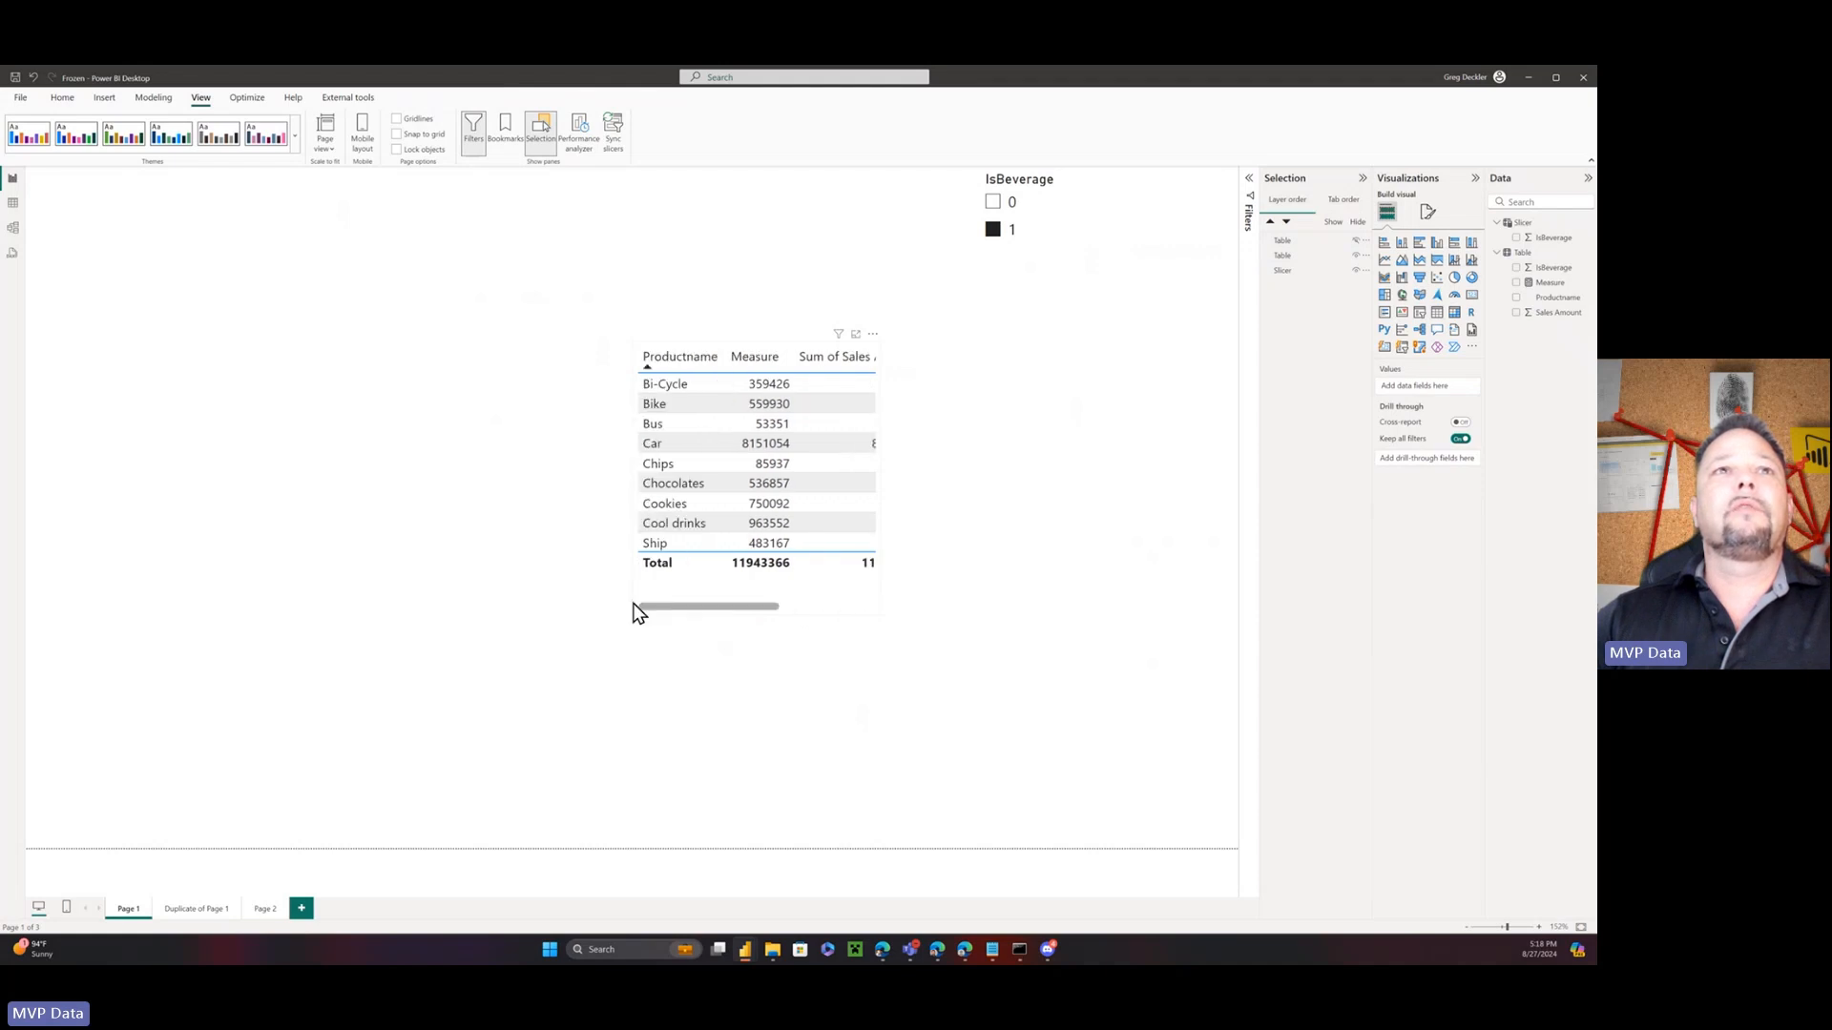
Show the overlaid Productname table again and compare its frame with that of the full sales table beneath it
click(637, 612)
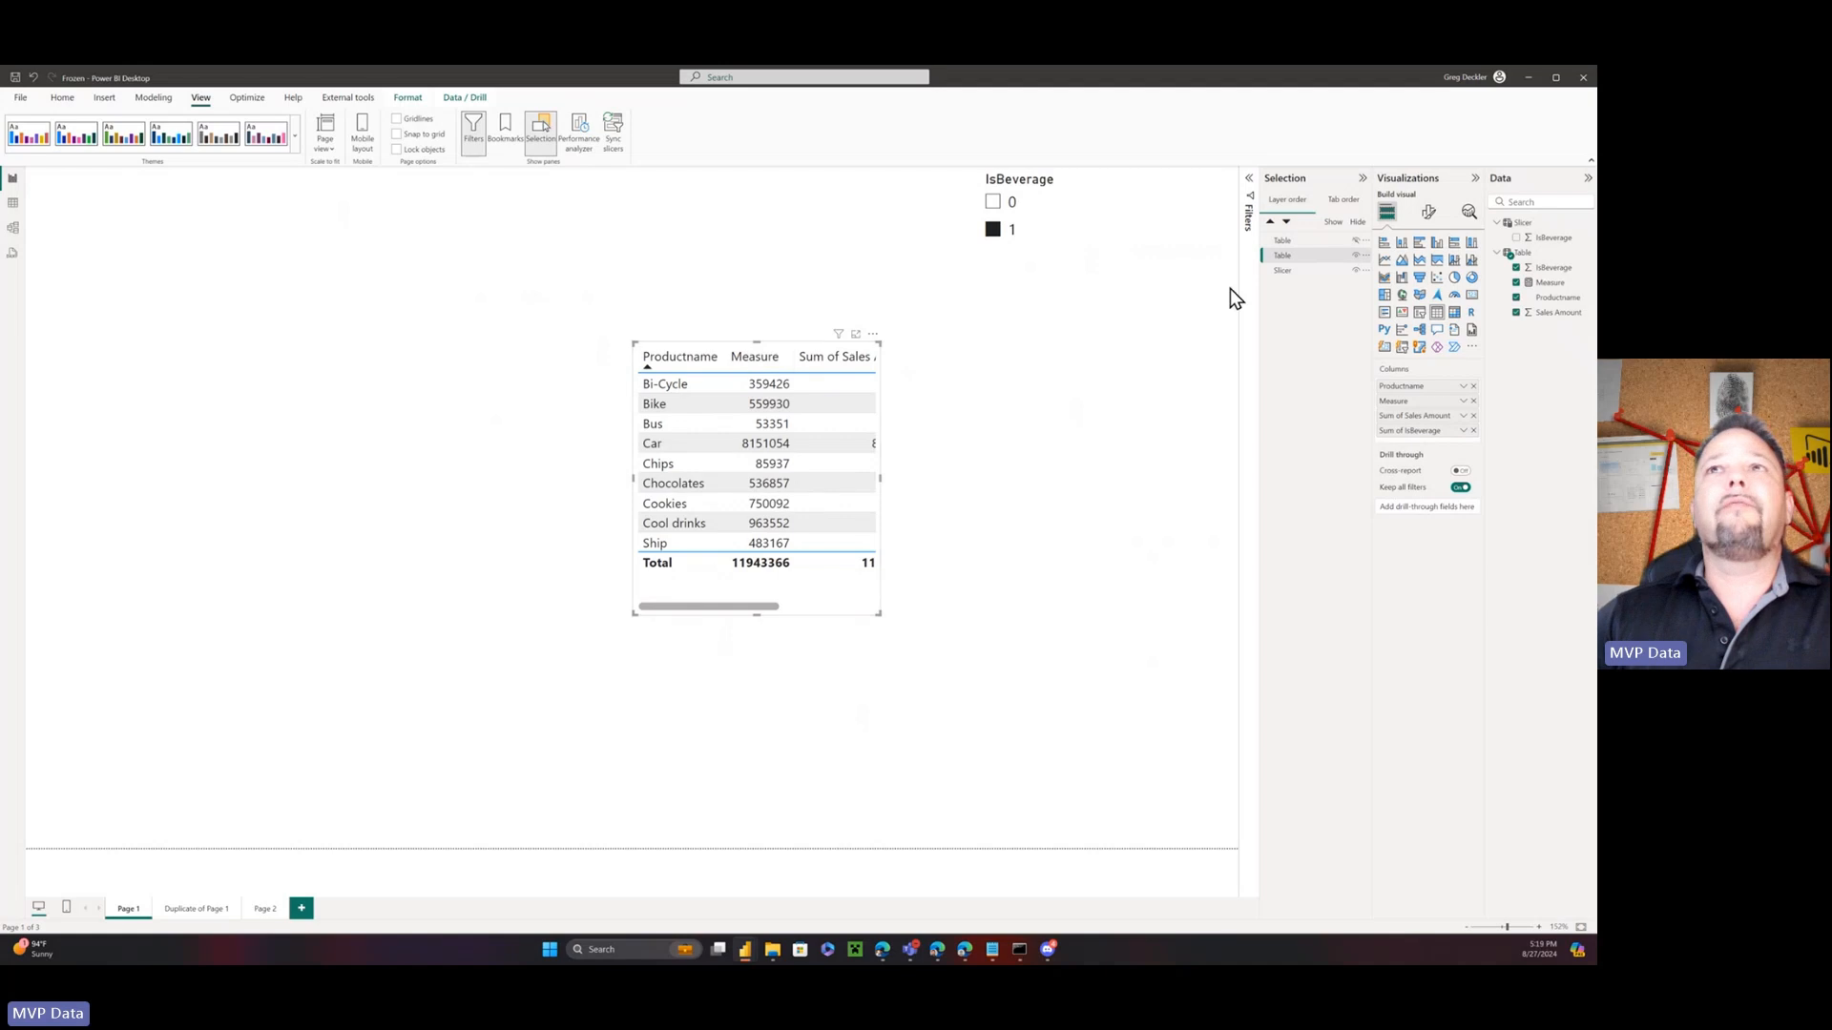
click(1299, 242)
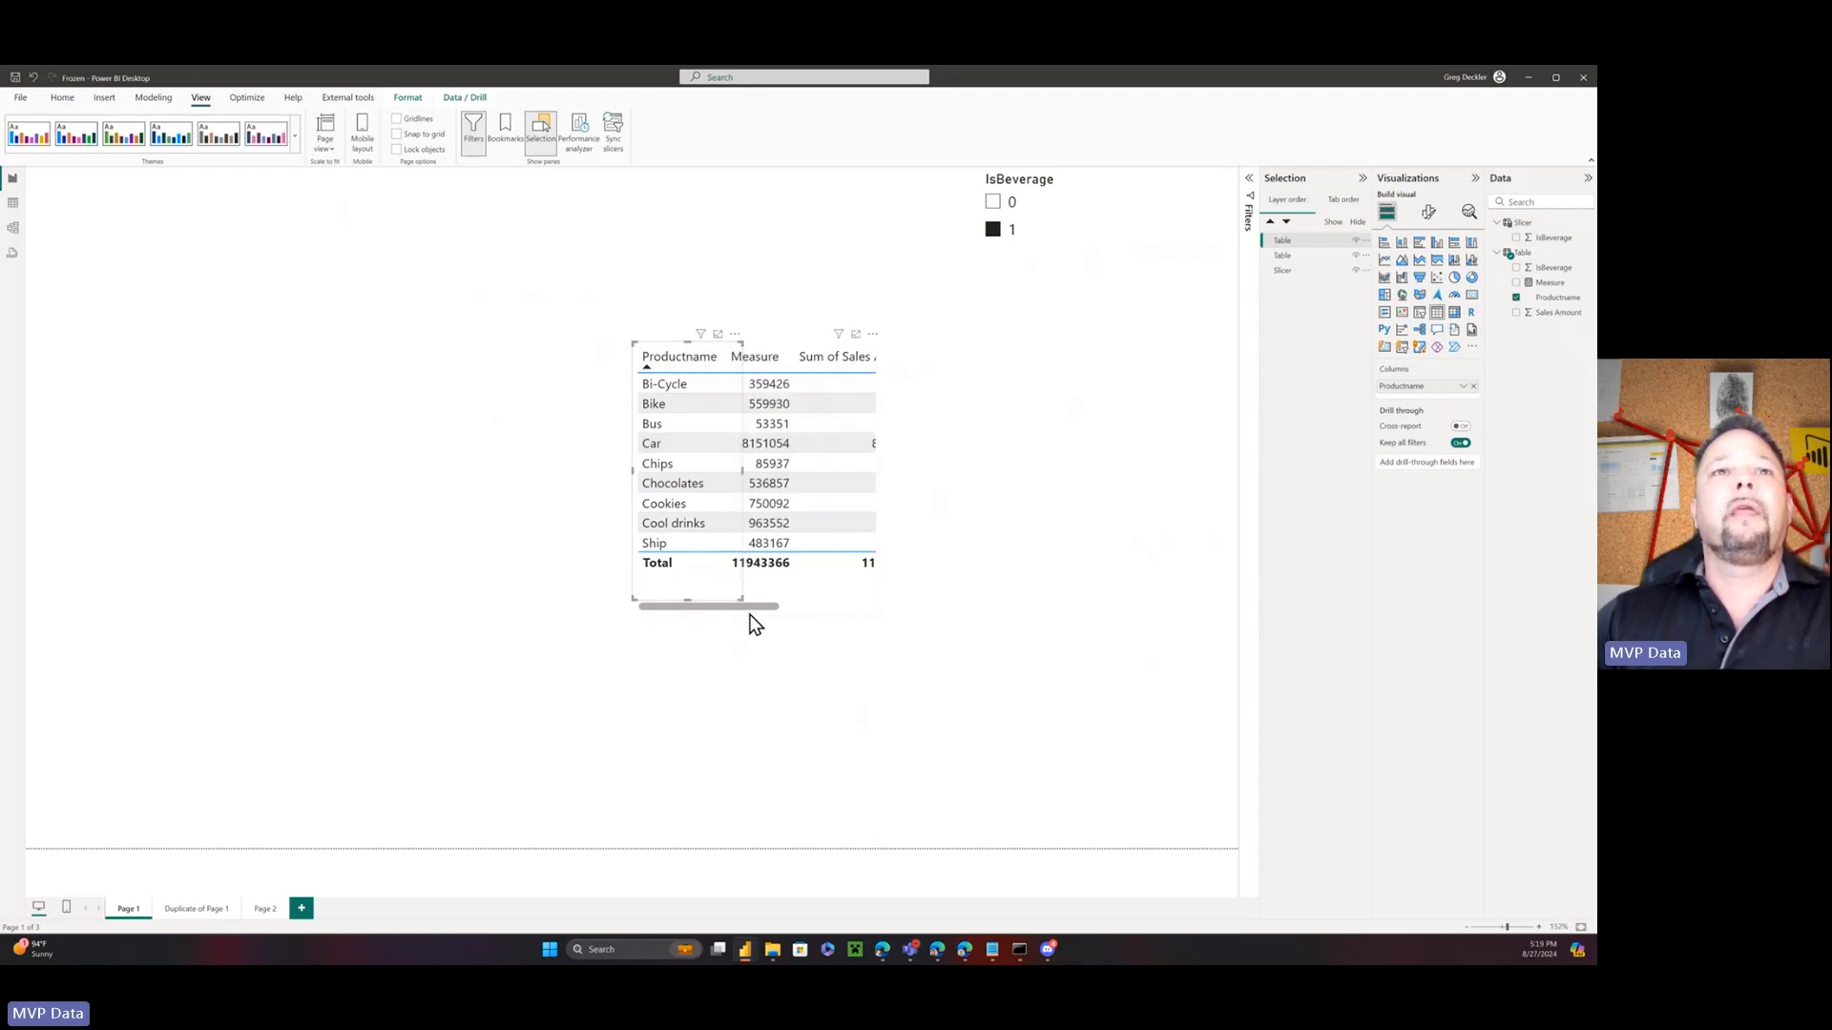
click(983, 582)
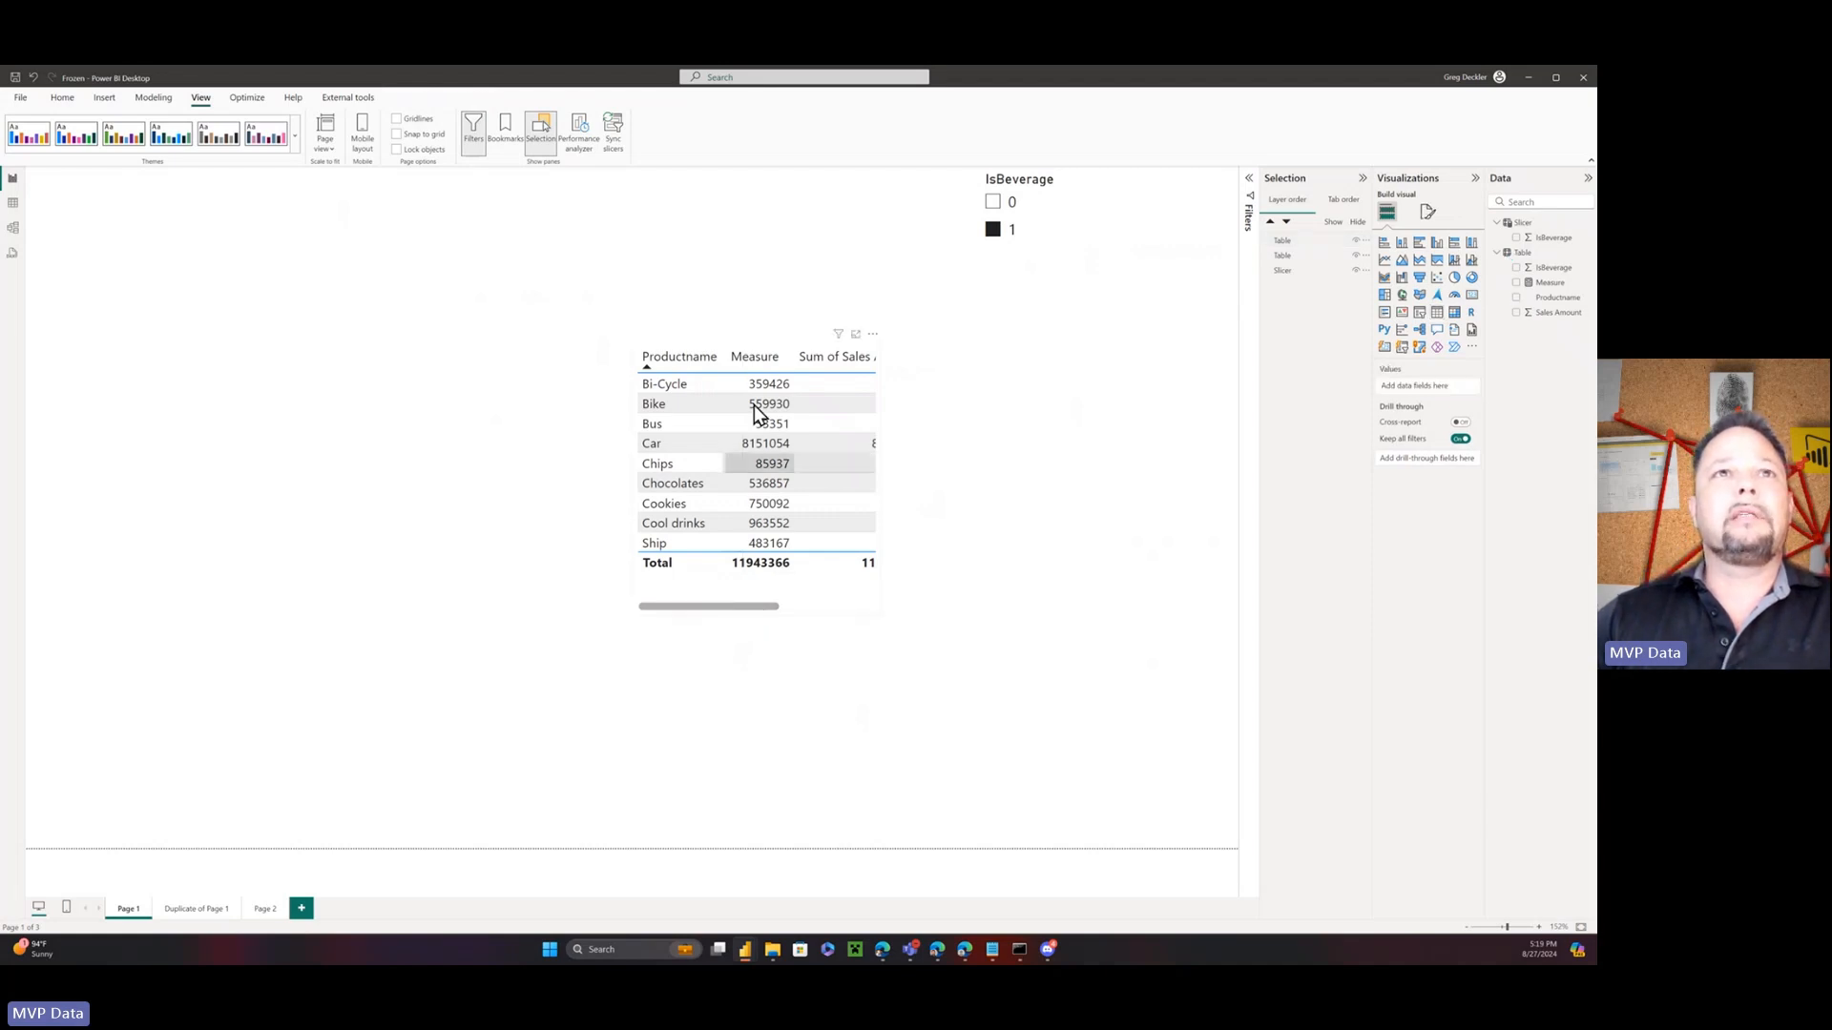
click(804, 611)
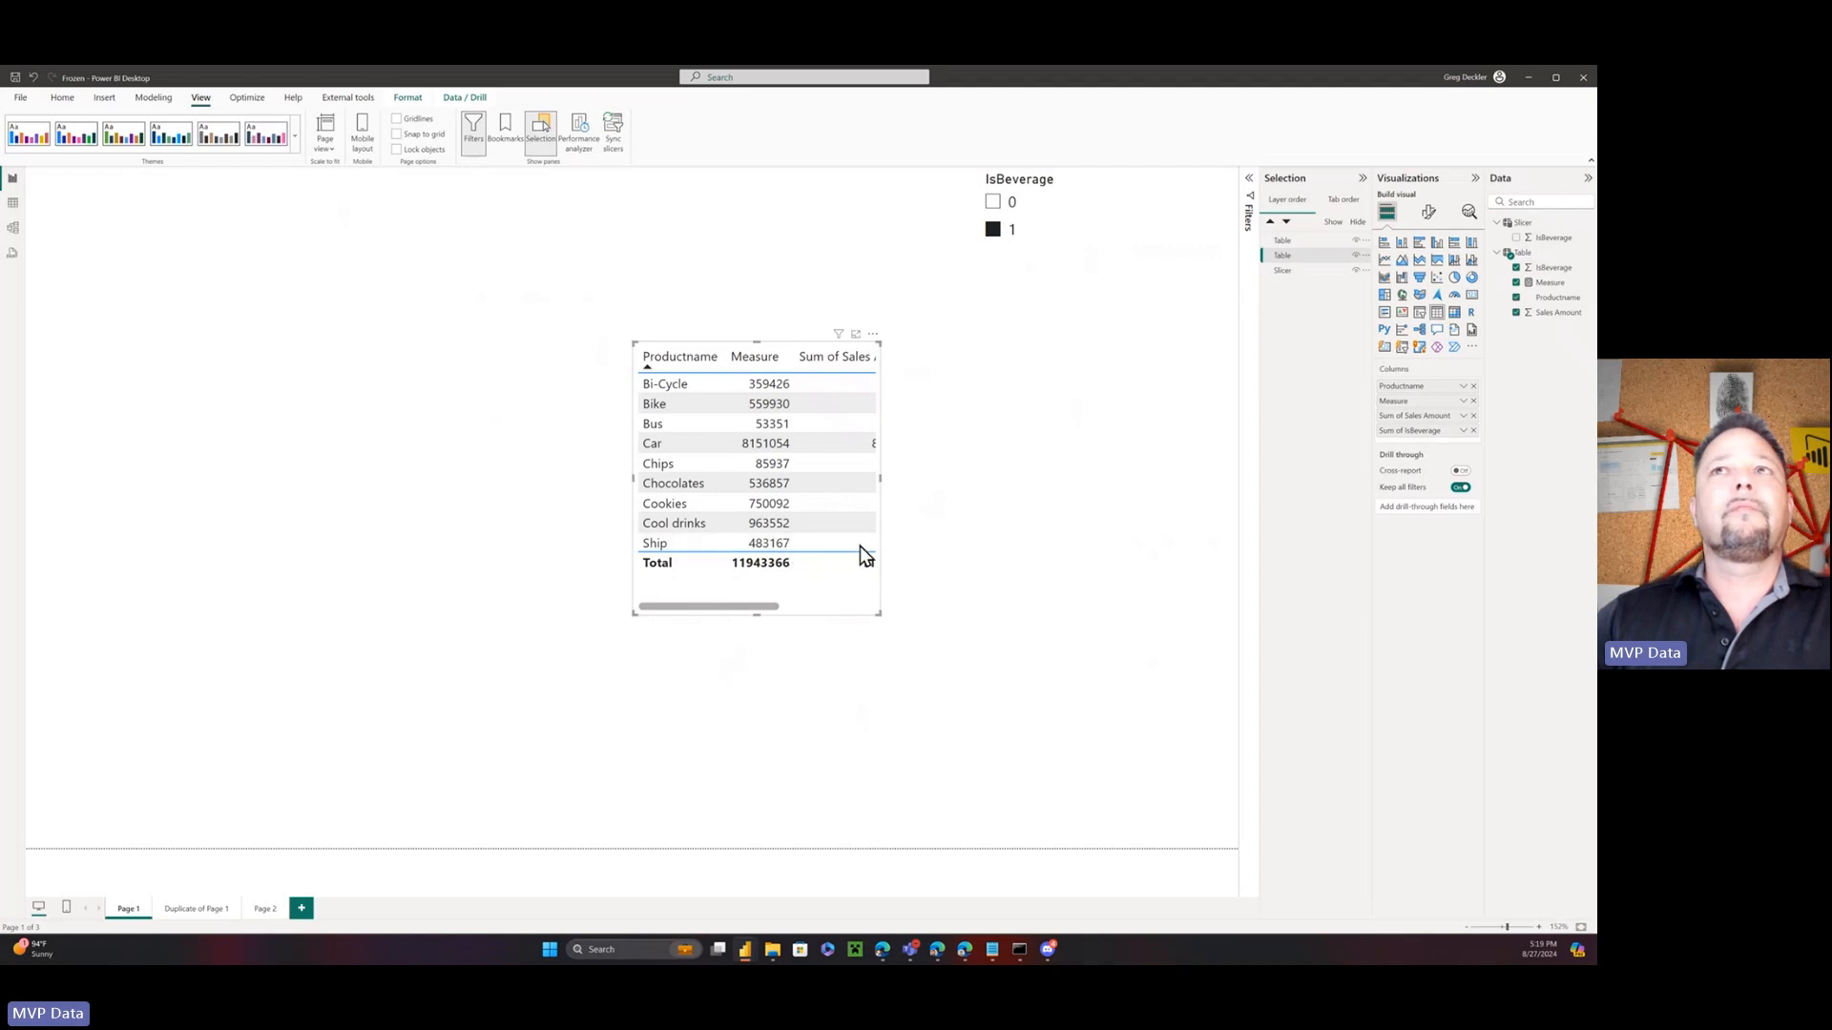
click(1283, 242)
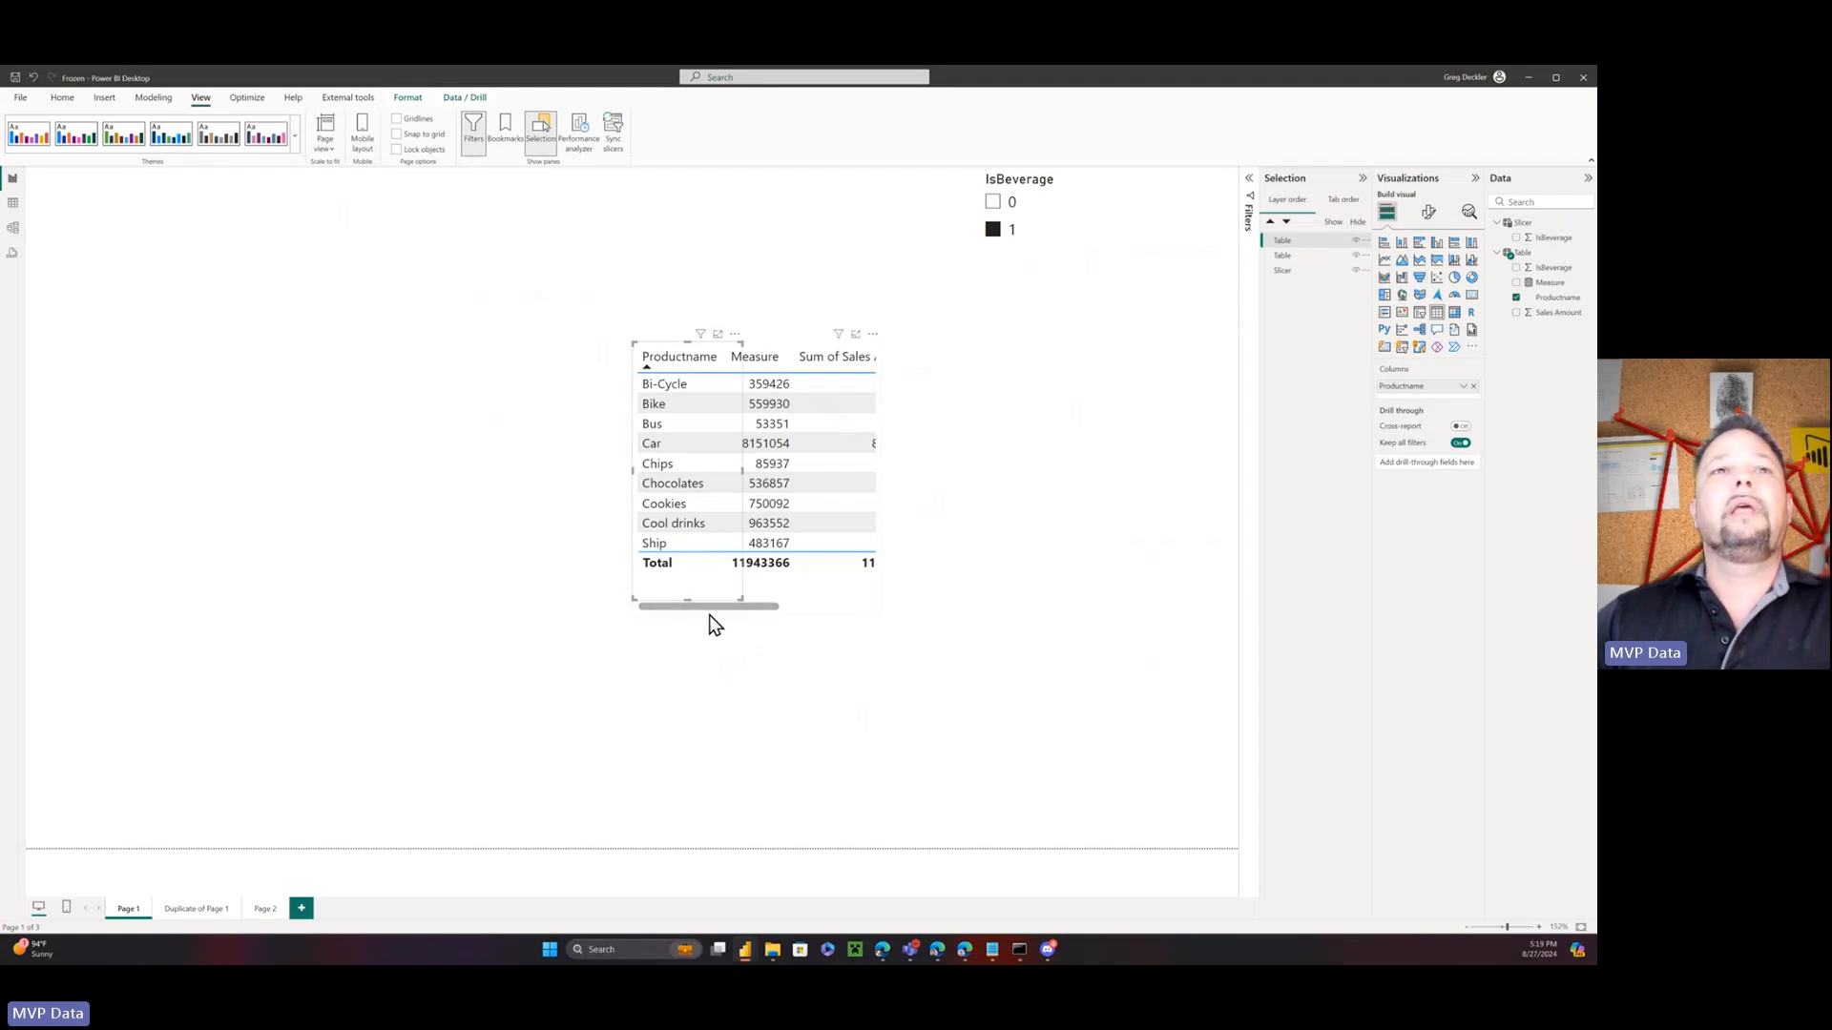
Narrow the full sales table to the Productname and Measure columns and shorten it to the height of the overlaid table
click(879, 471)
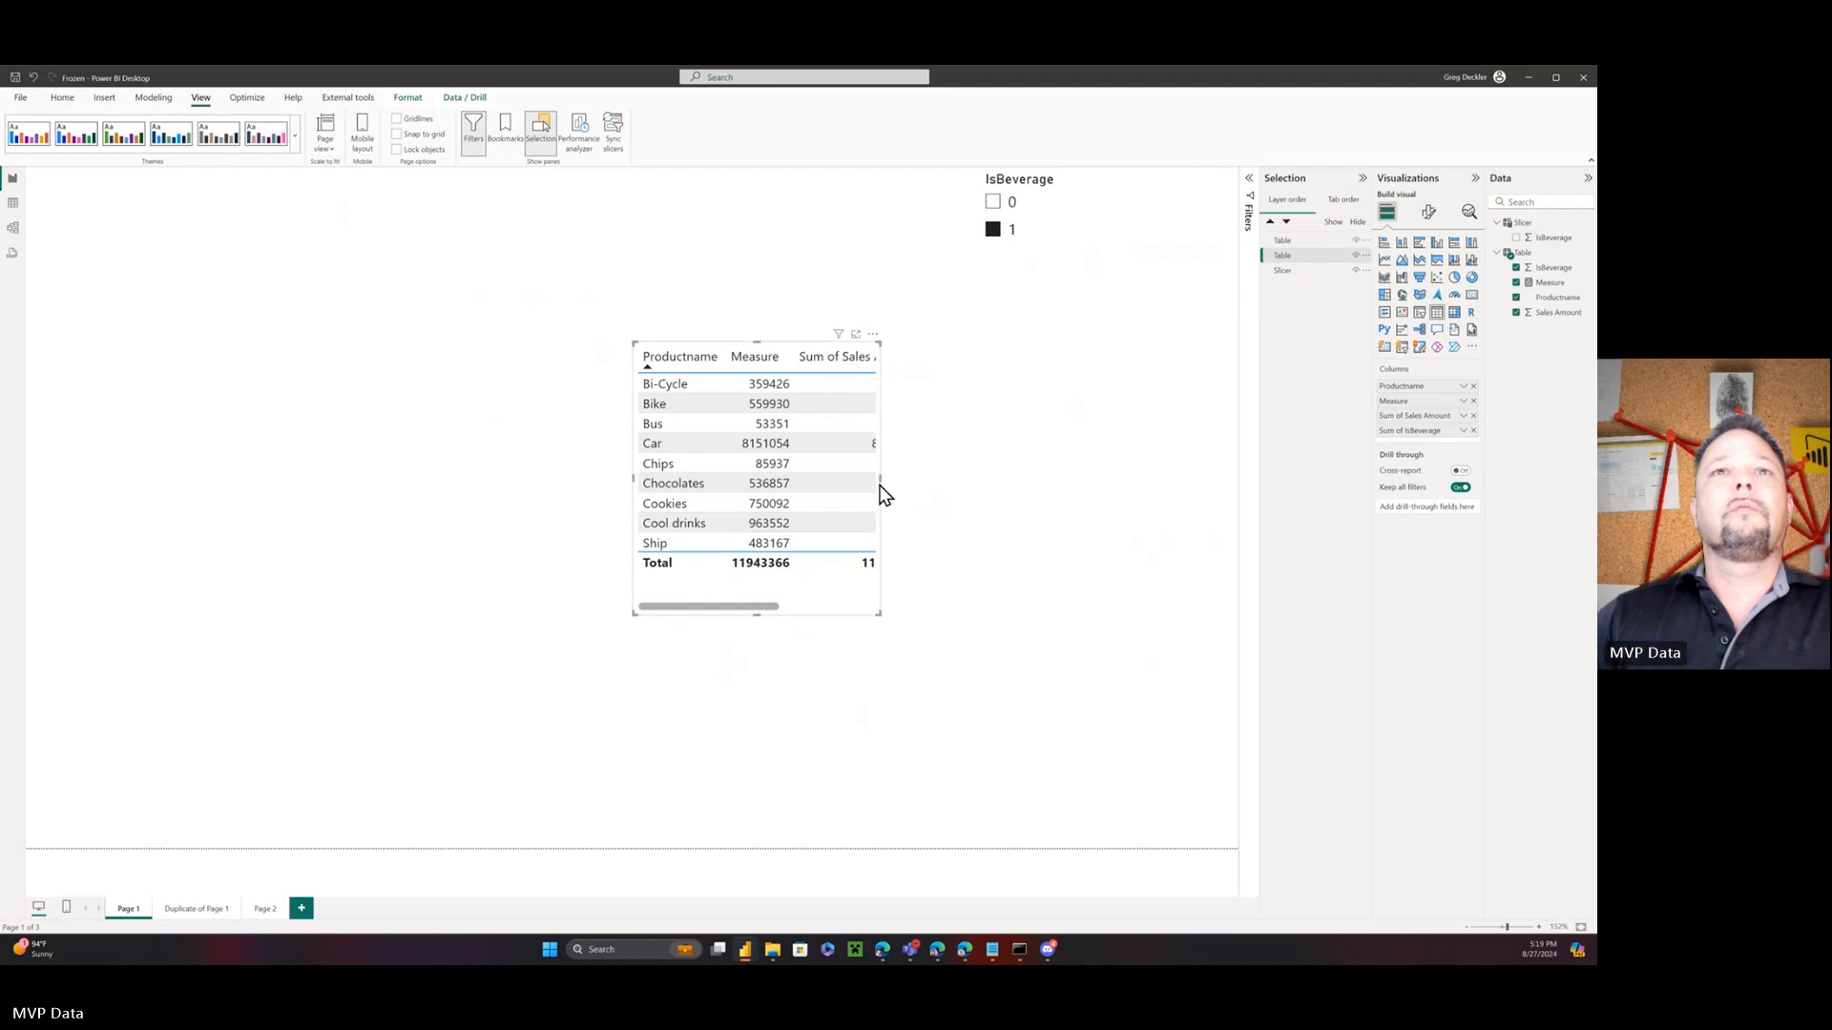
drag(878, 479, 801, 487)
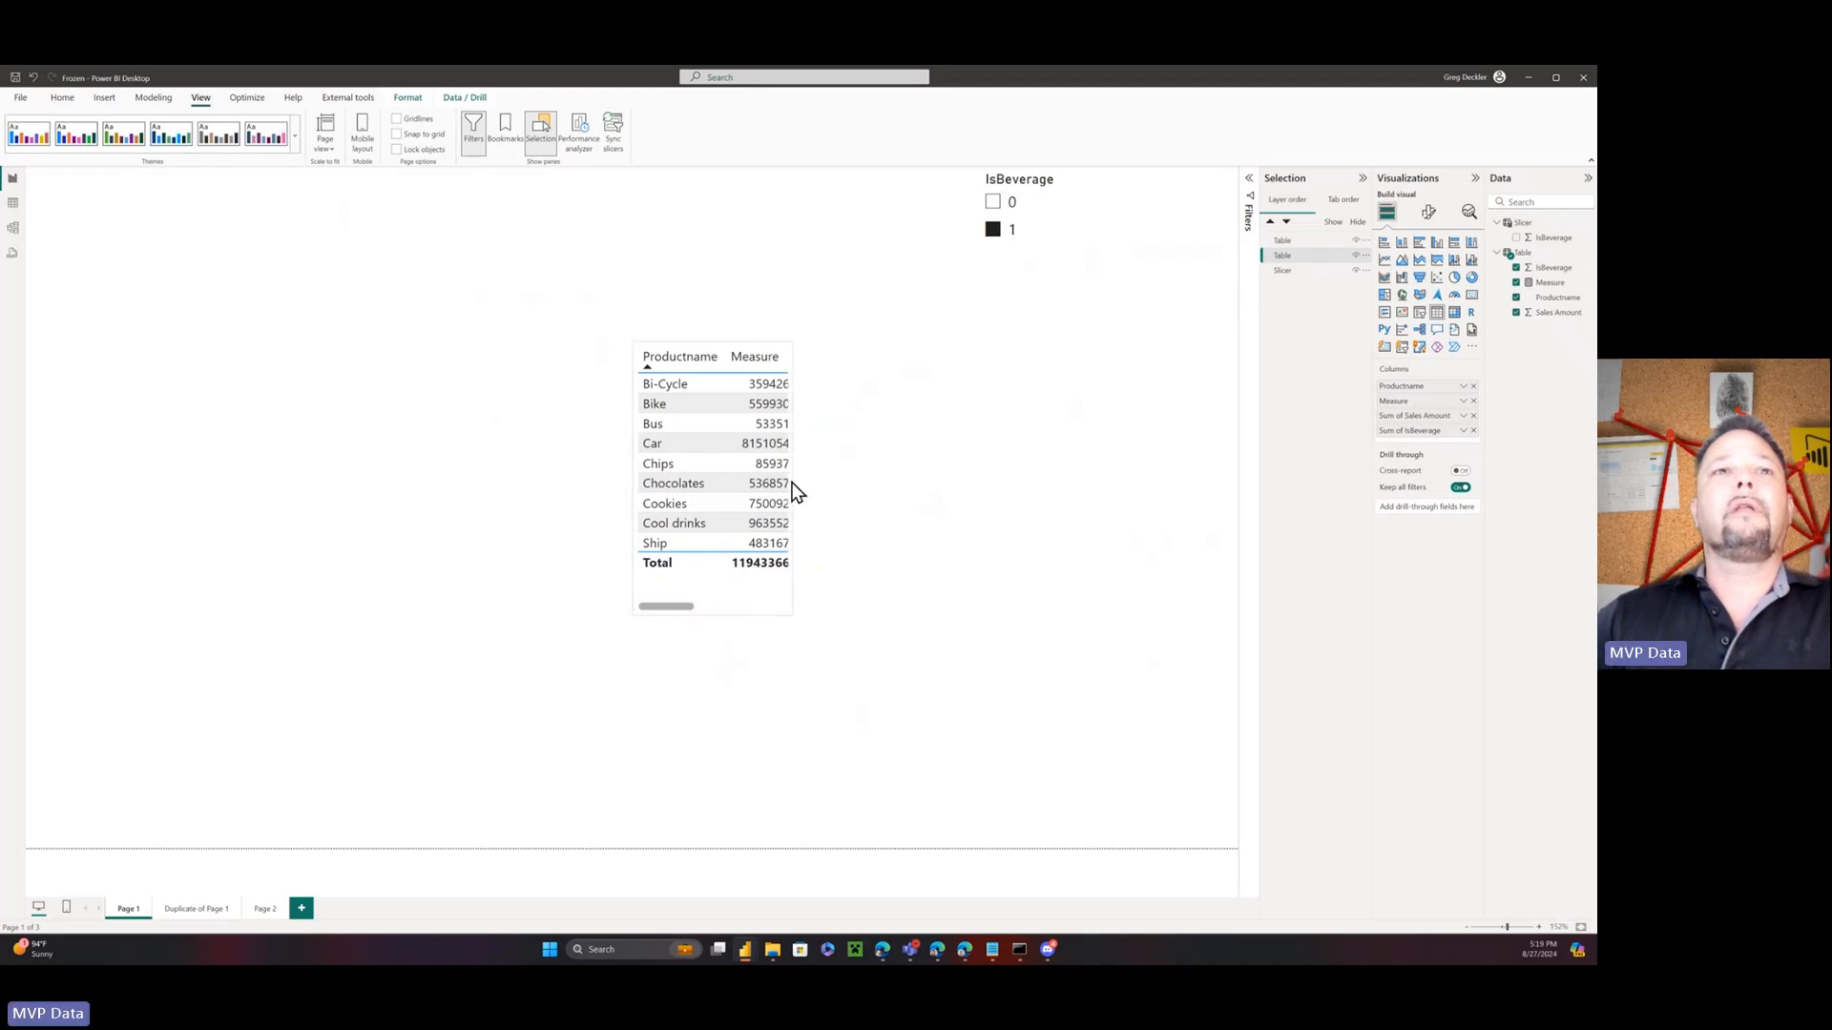
click(718, 617)
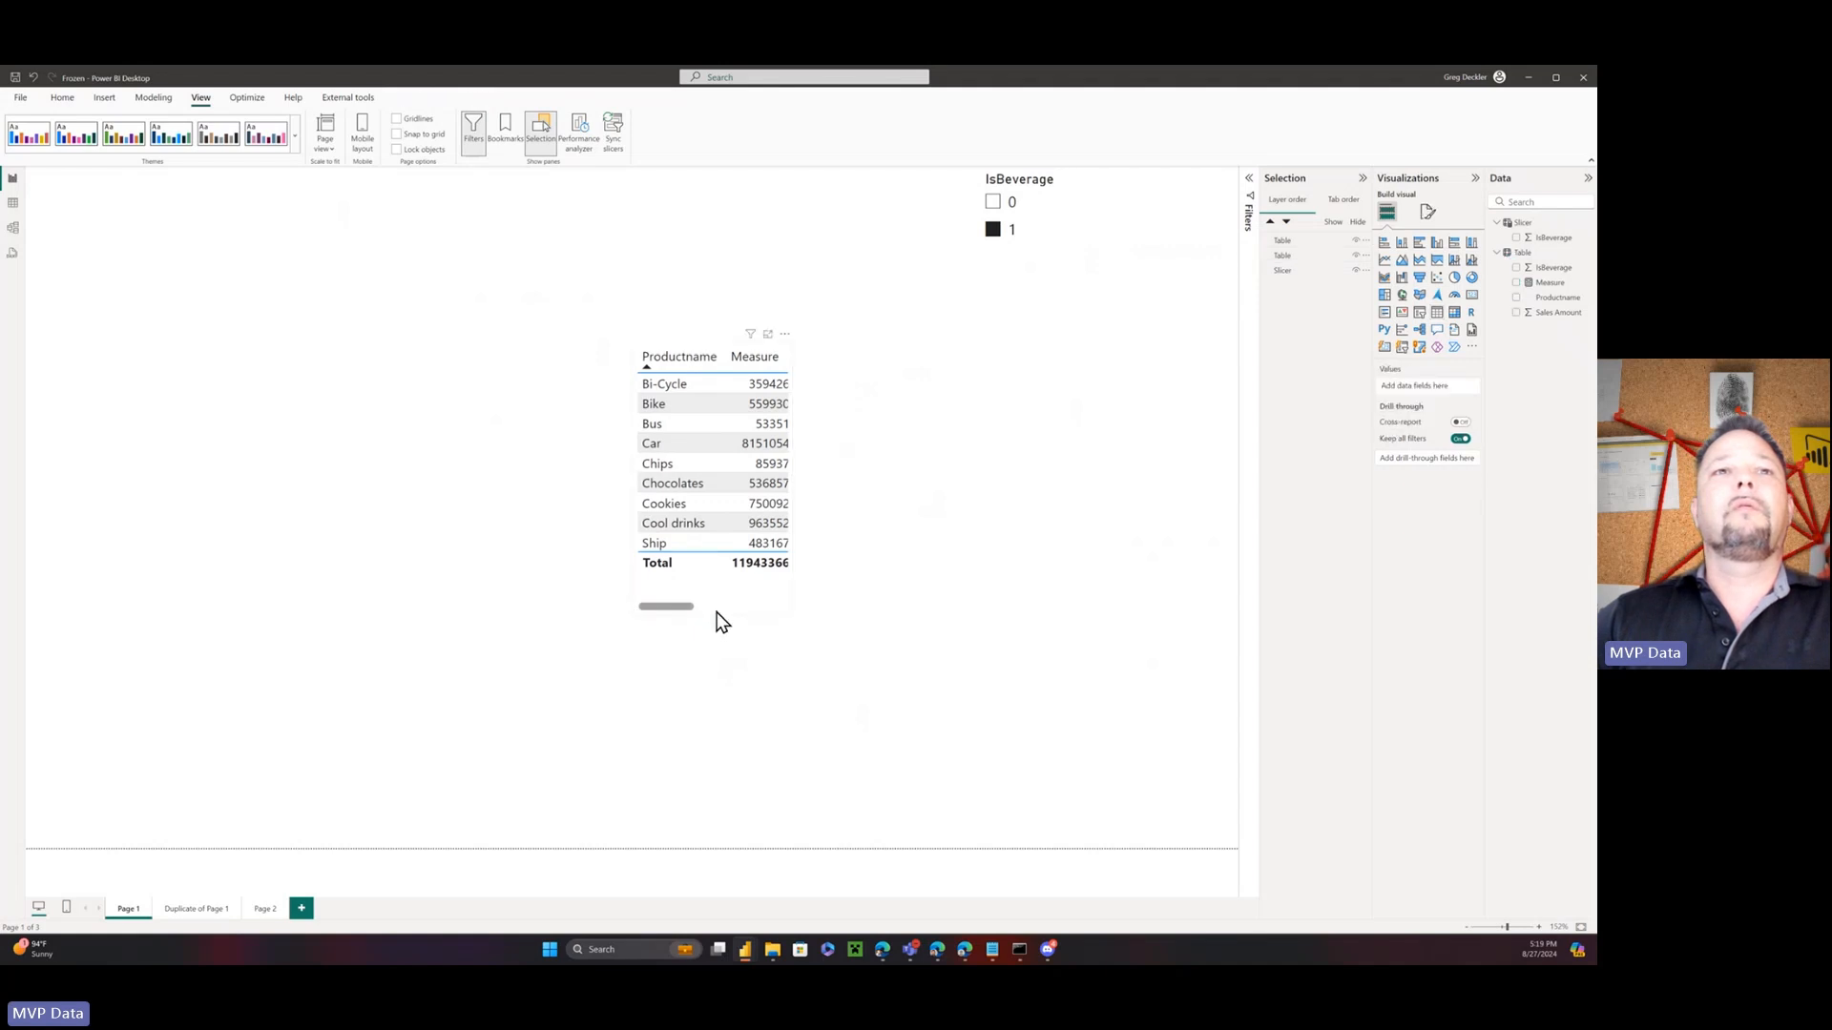
click(716, 607)
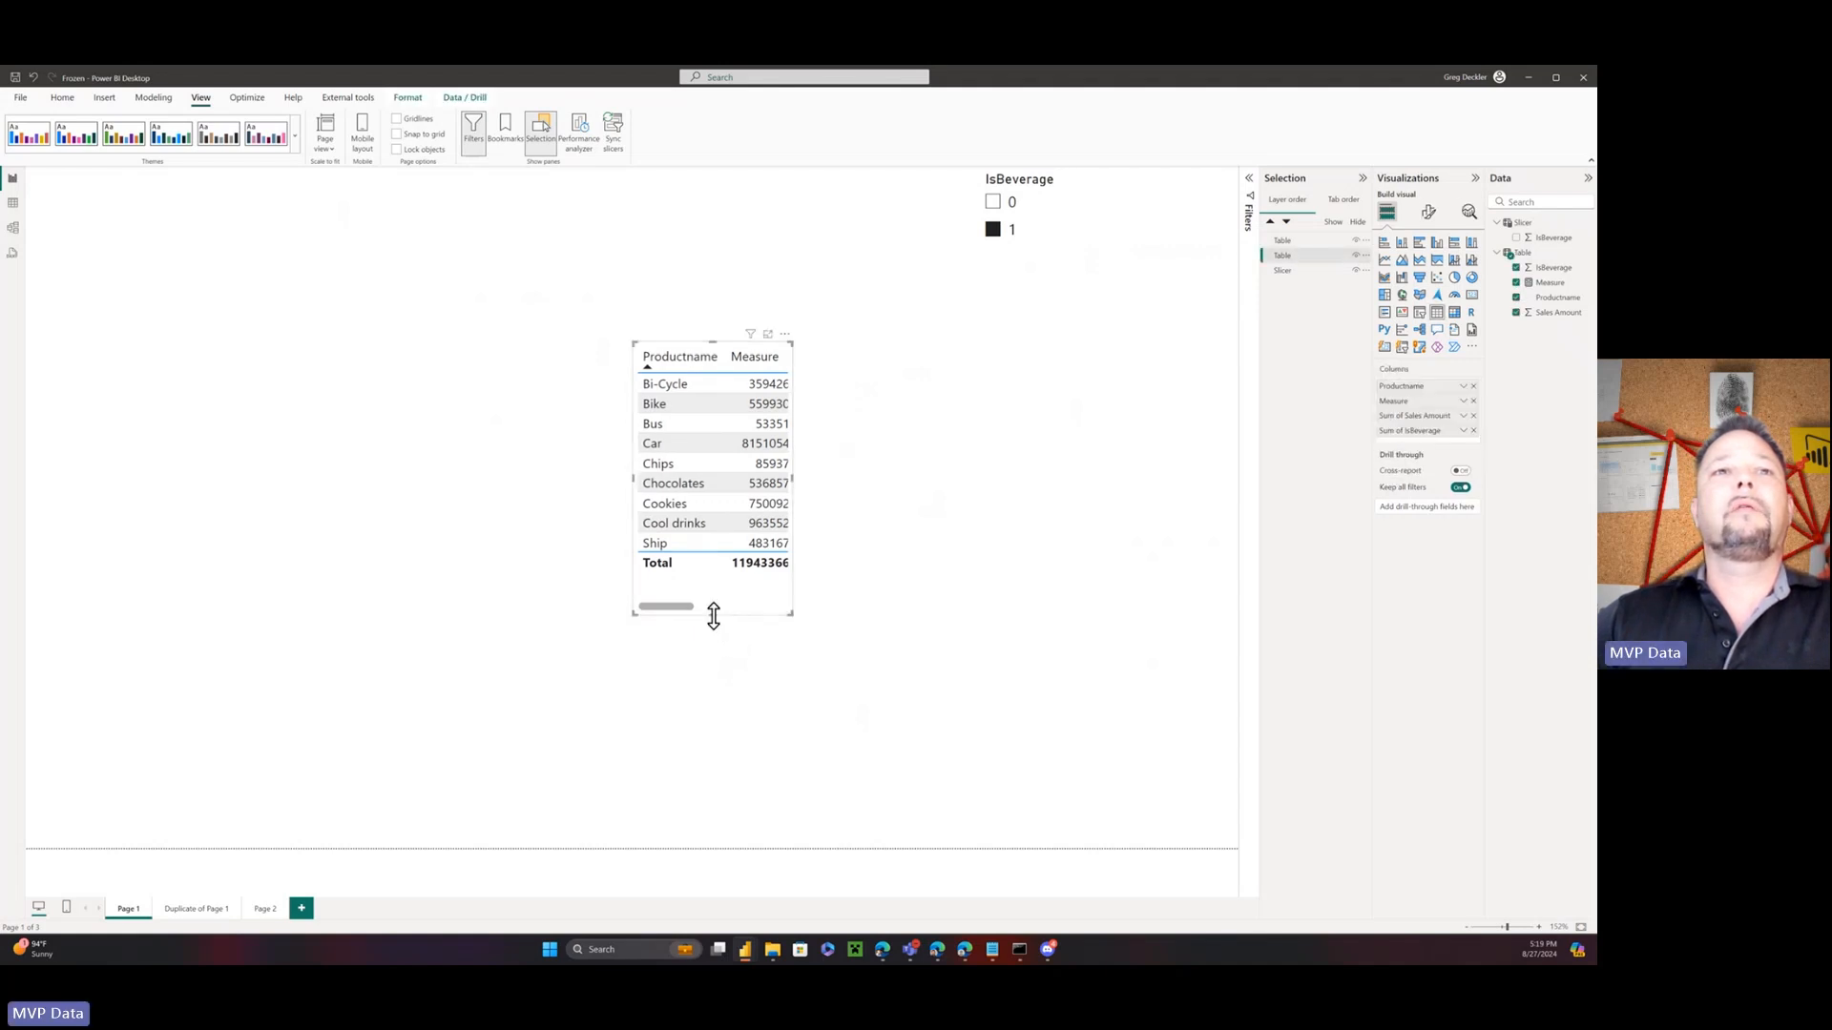
drag(713, 617, 716, 603)
click(974, 457)
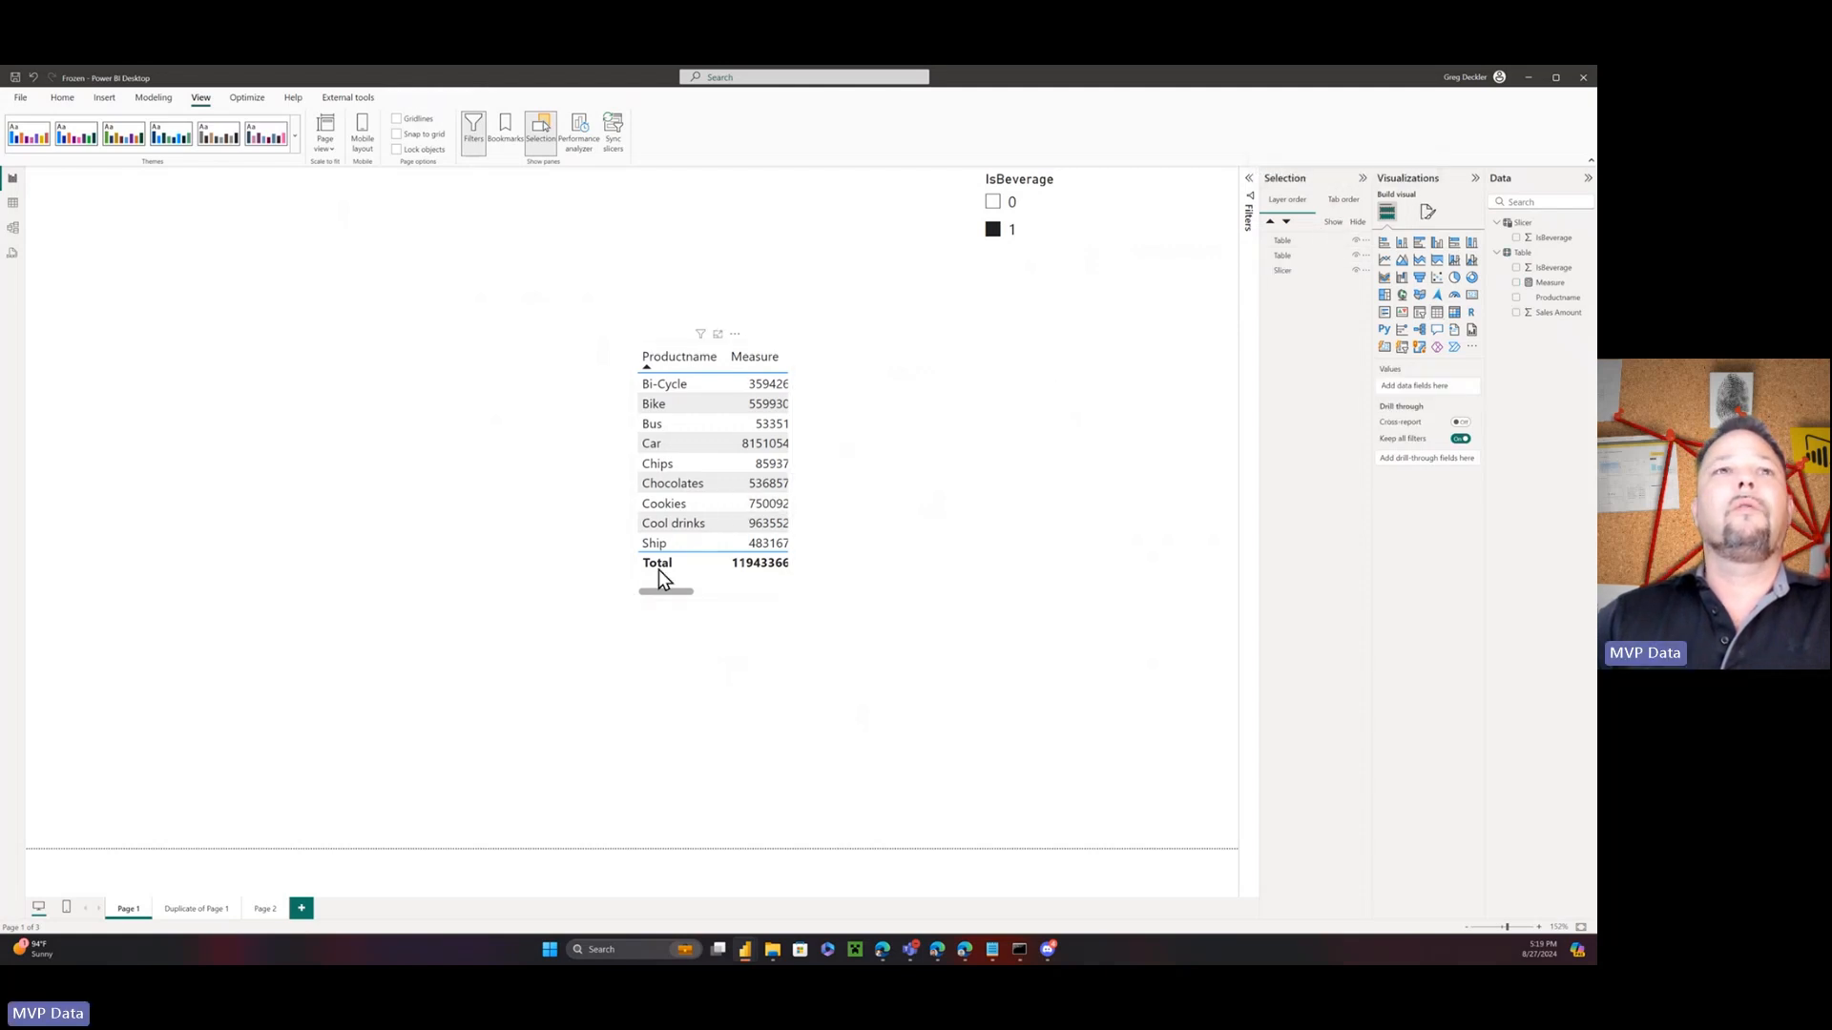
Extend the full sales table below the overlaid table to free its scrollbar, and test scrolling it sideways and back
mouse_move(660, 593)
mouse_down()
mouse_move(800, 594)
mouse_move(693, 594)
mouse_up()
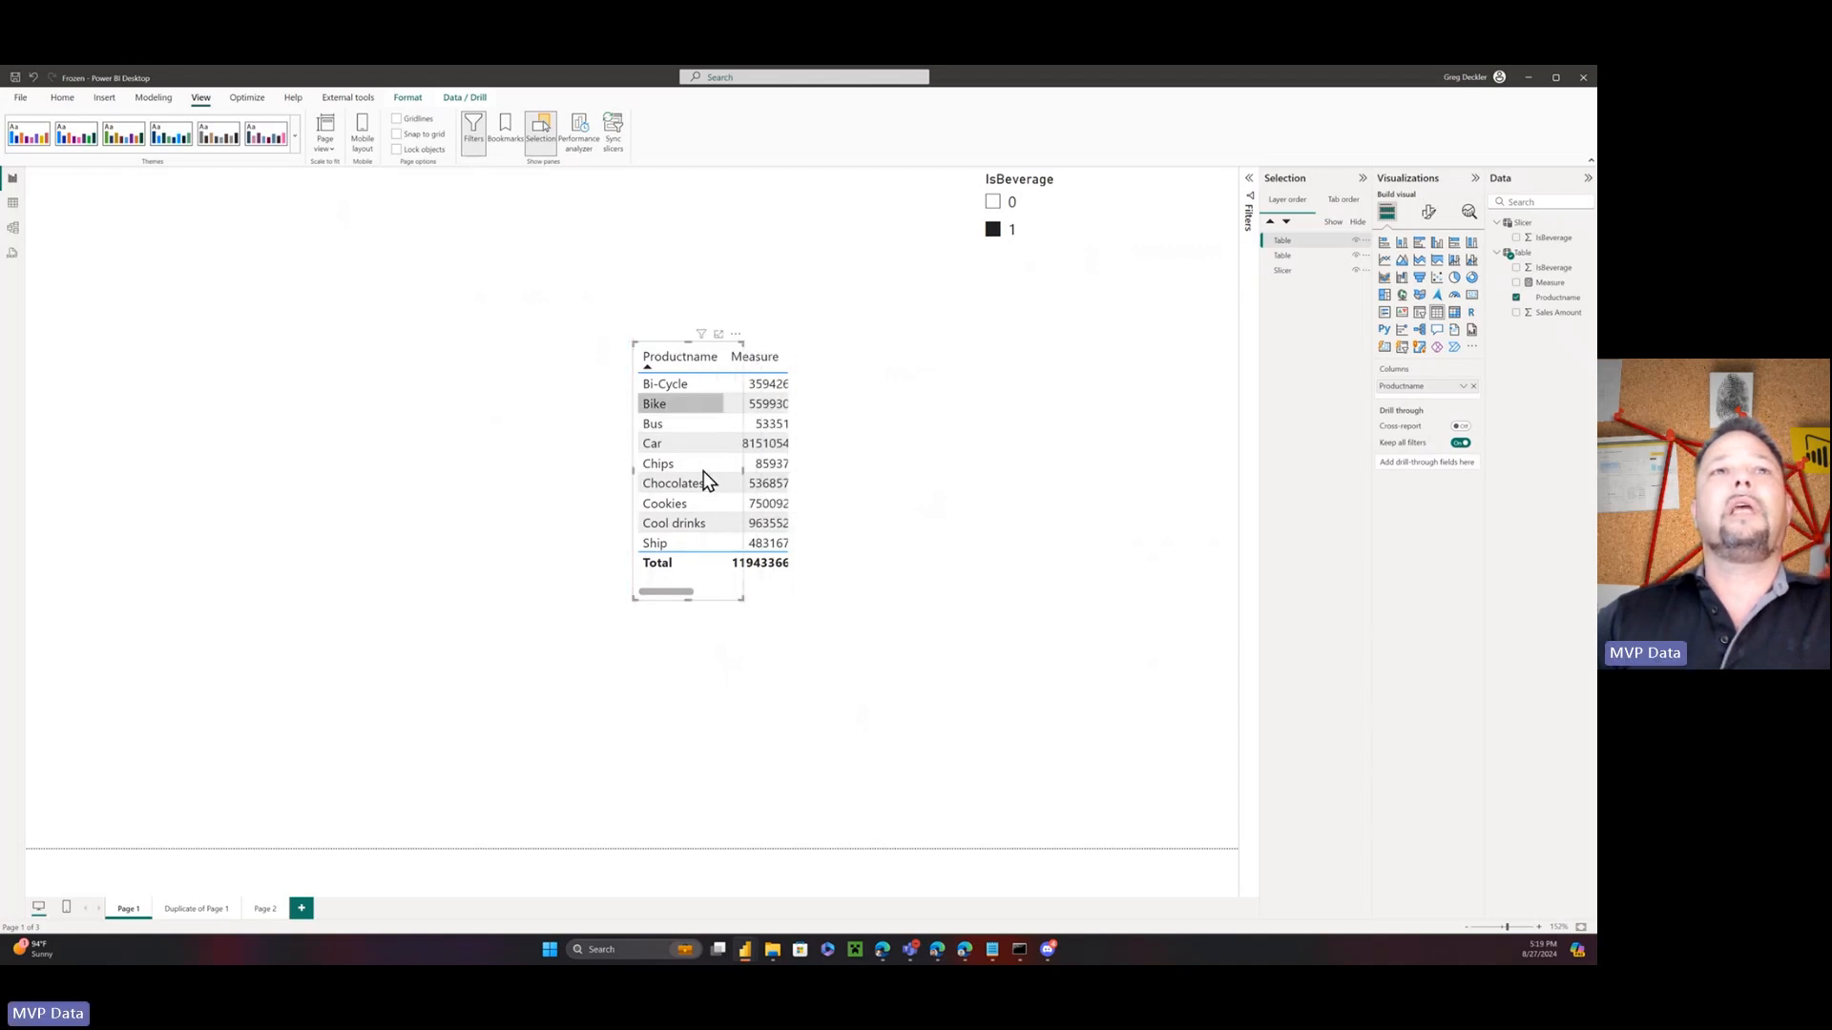
click(784, 594)
click(786, 602)
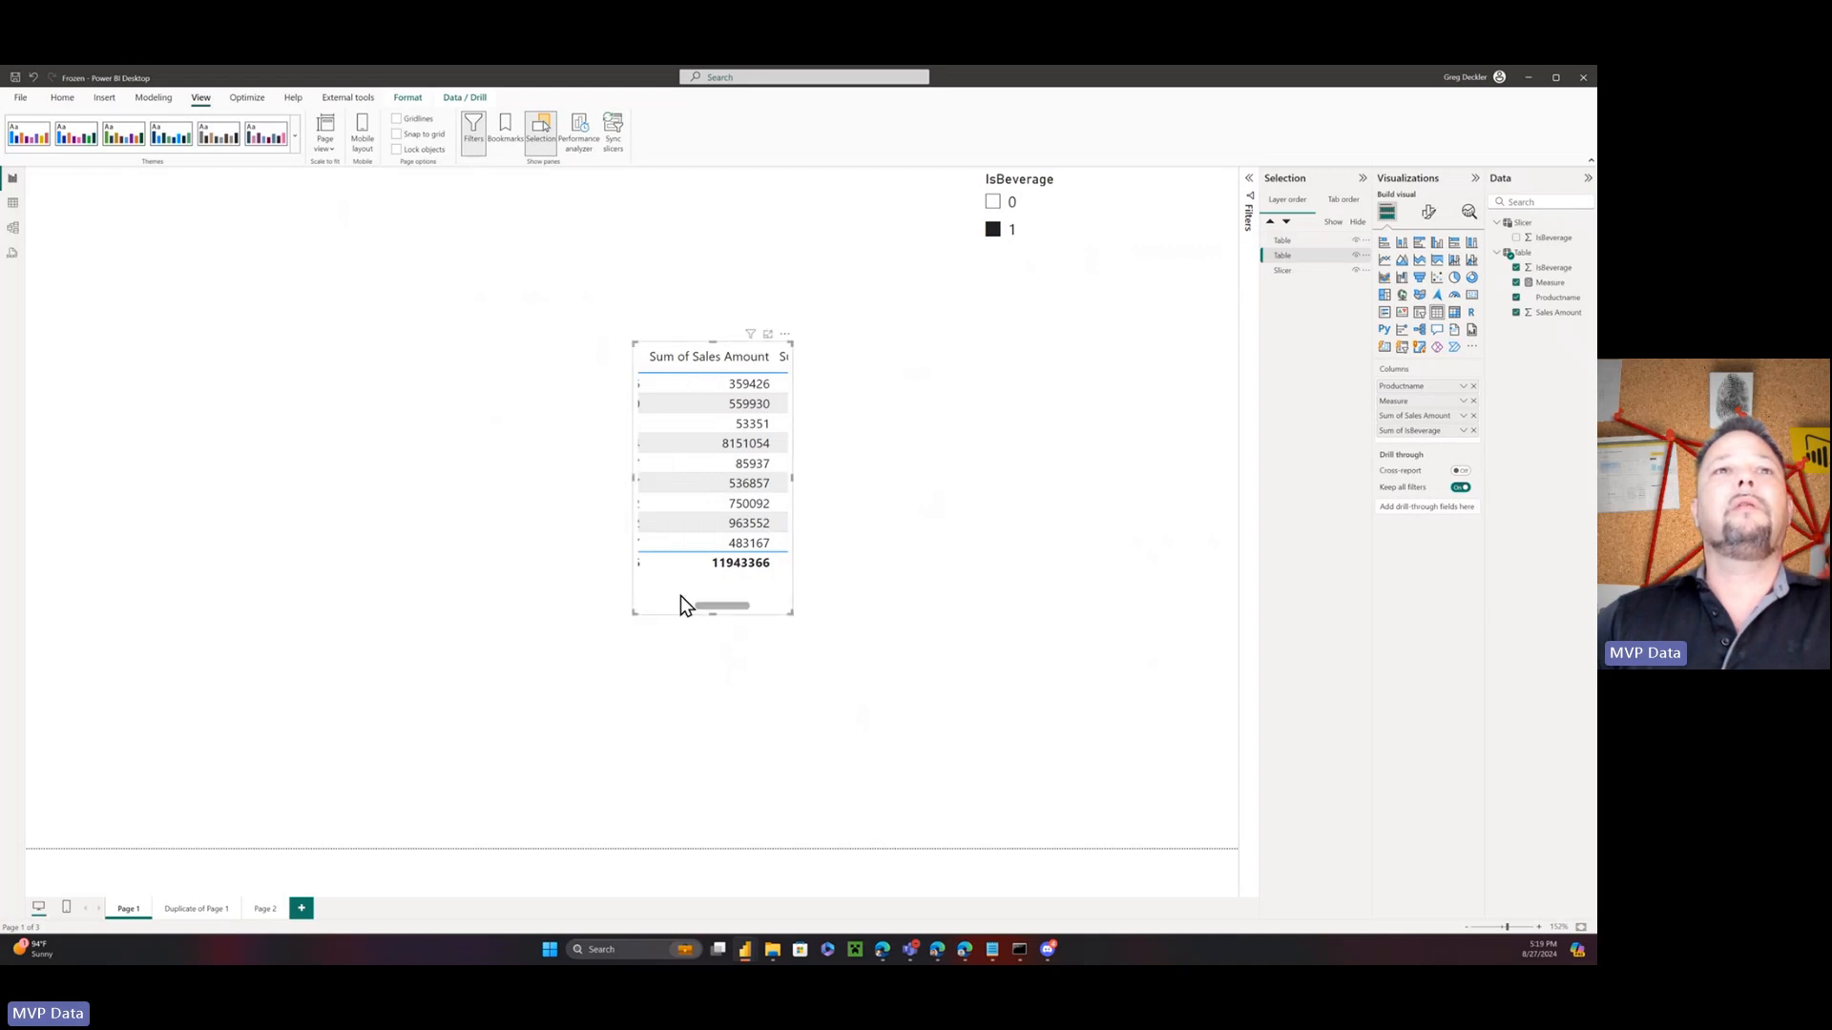
drag(724, 607, 644, 603)
click(546, 546)
click(644, 603)
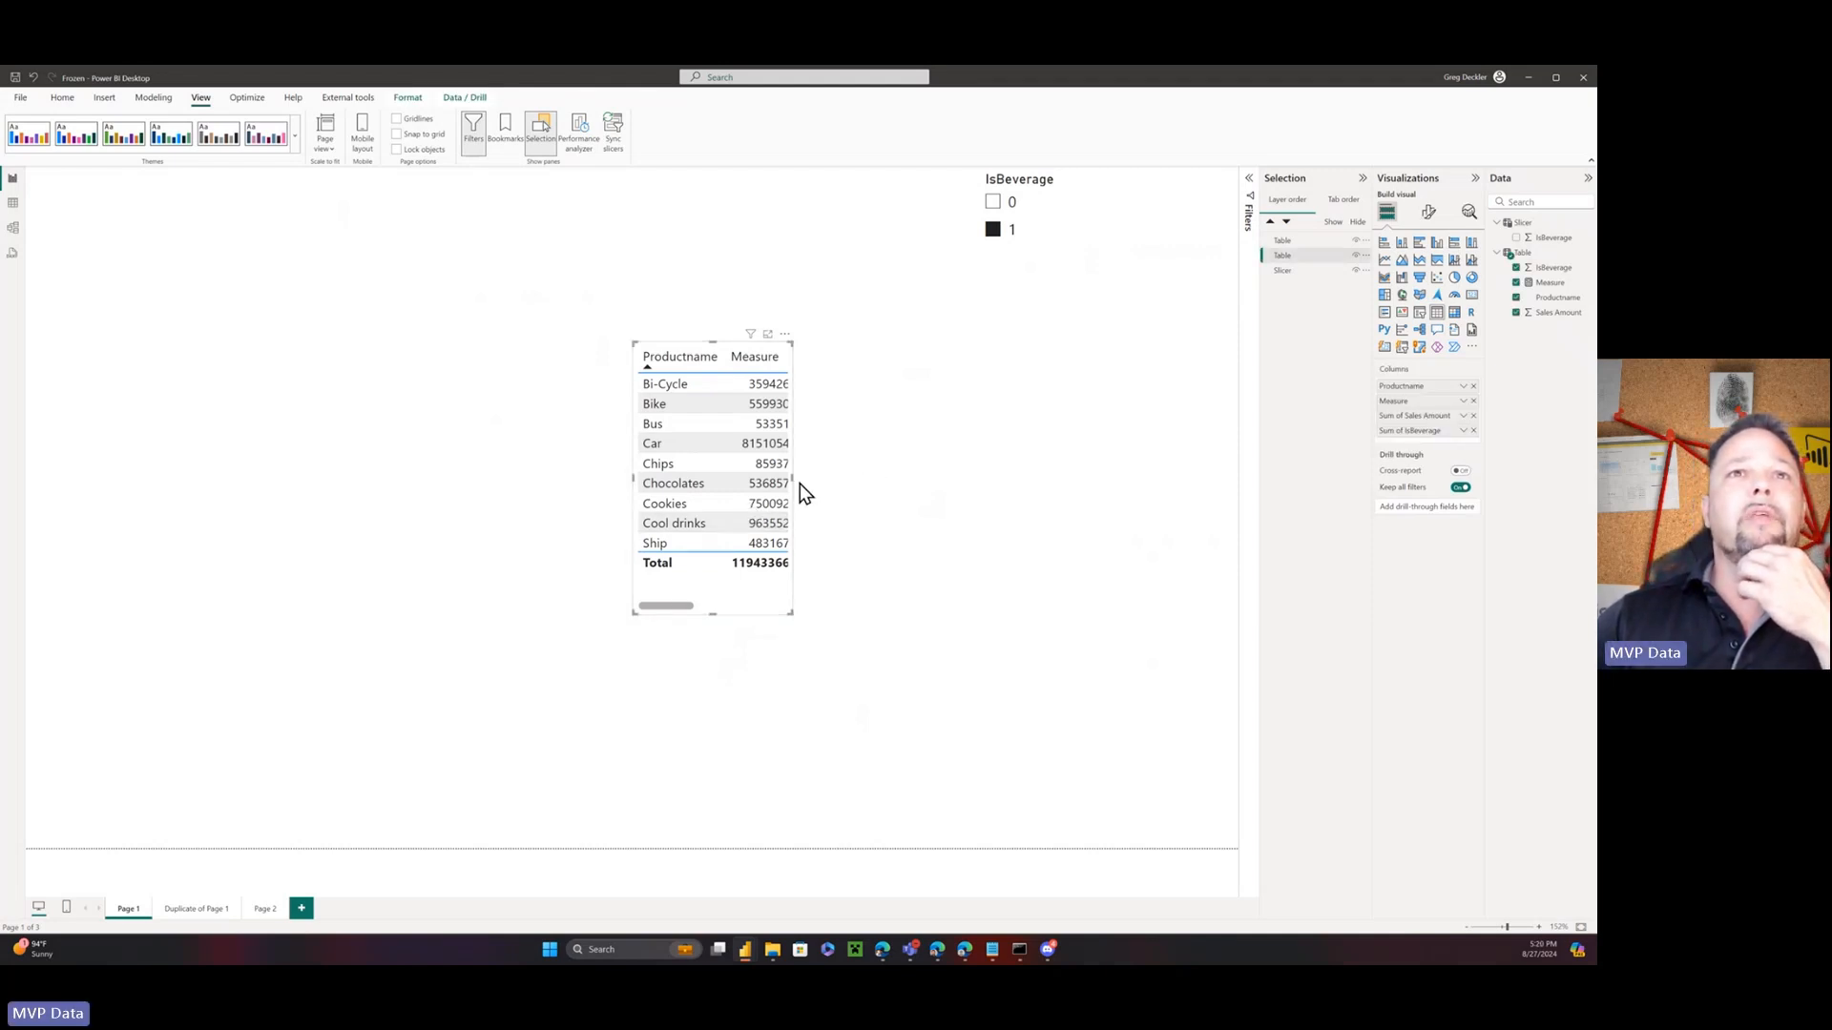
Widen the full sales table until part of the Sum of Sales Amount column fits, and test its horizontal scrolling
drag(794, 477, 904, 477)
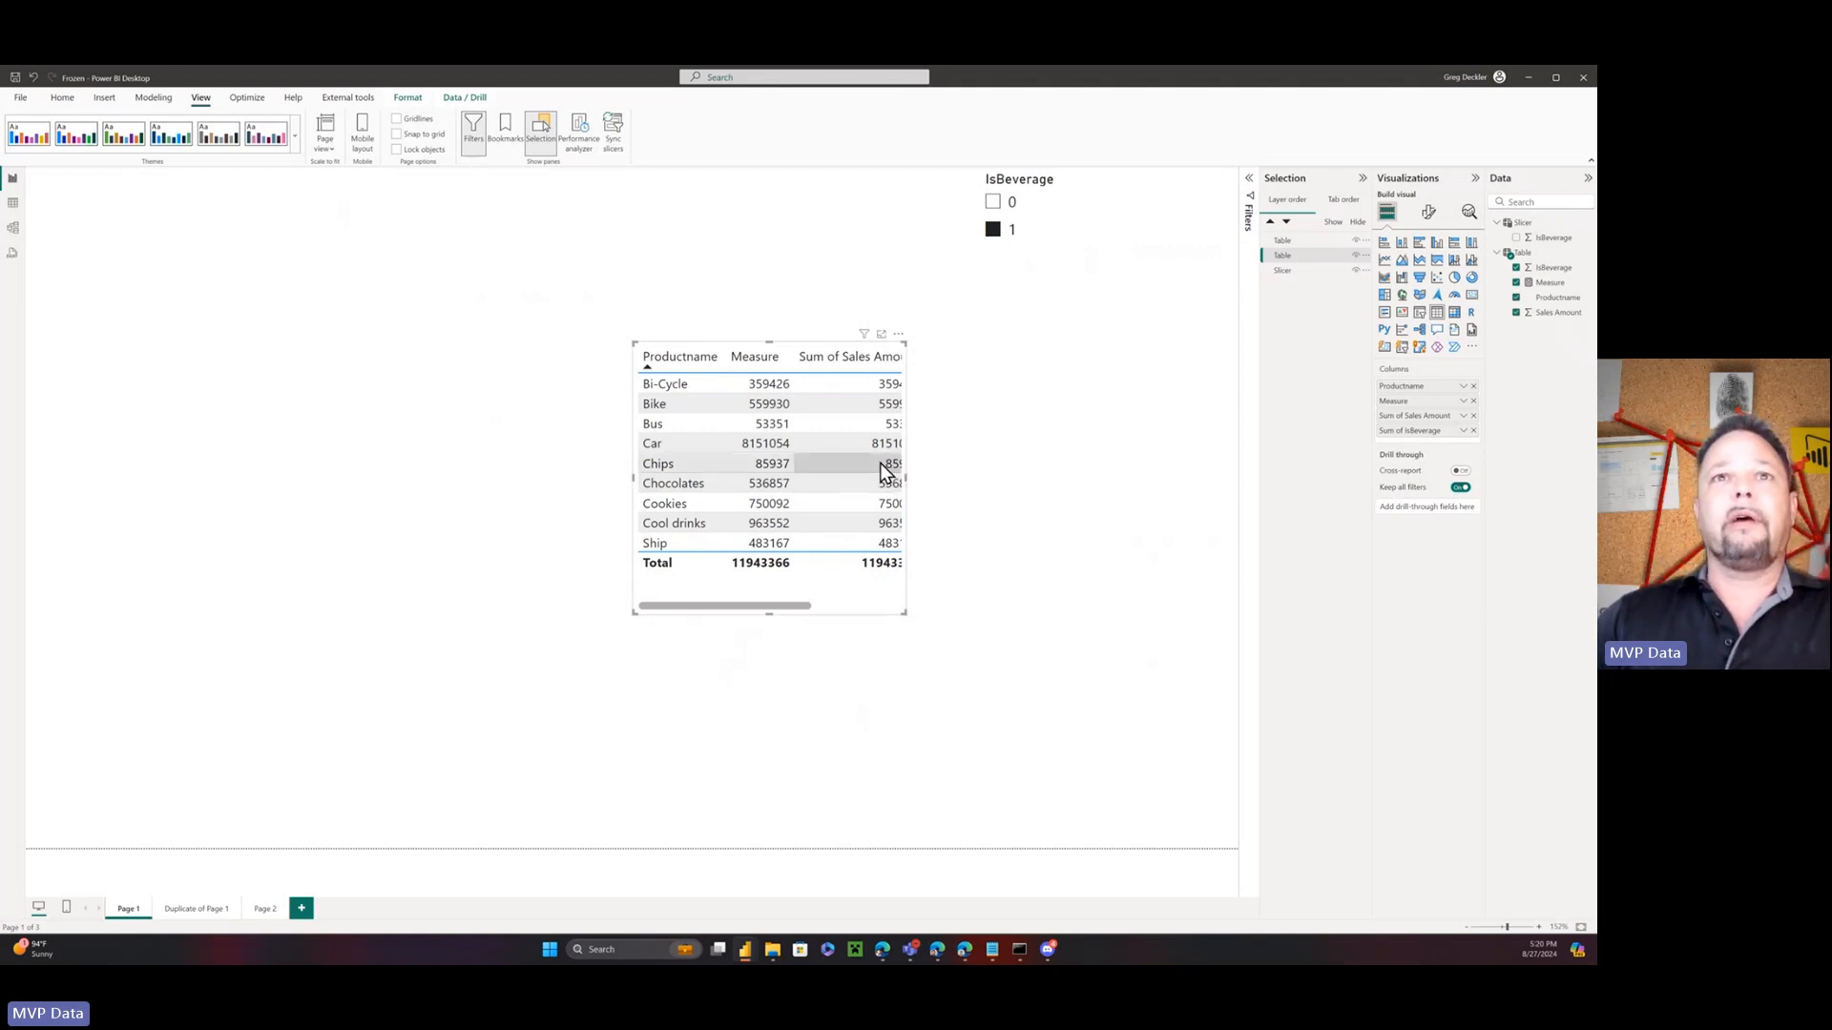
mouse_move(788, 610)
mouse_down()
mouse_move(913, 607)
mouse_move(780, 606)
mouse_up()
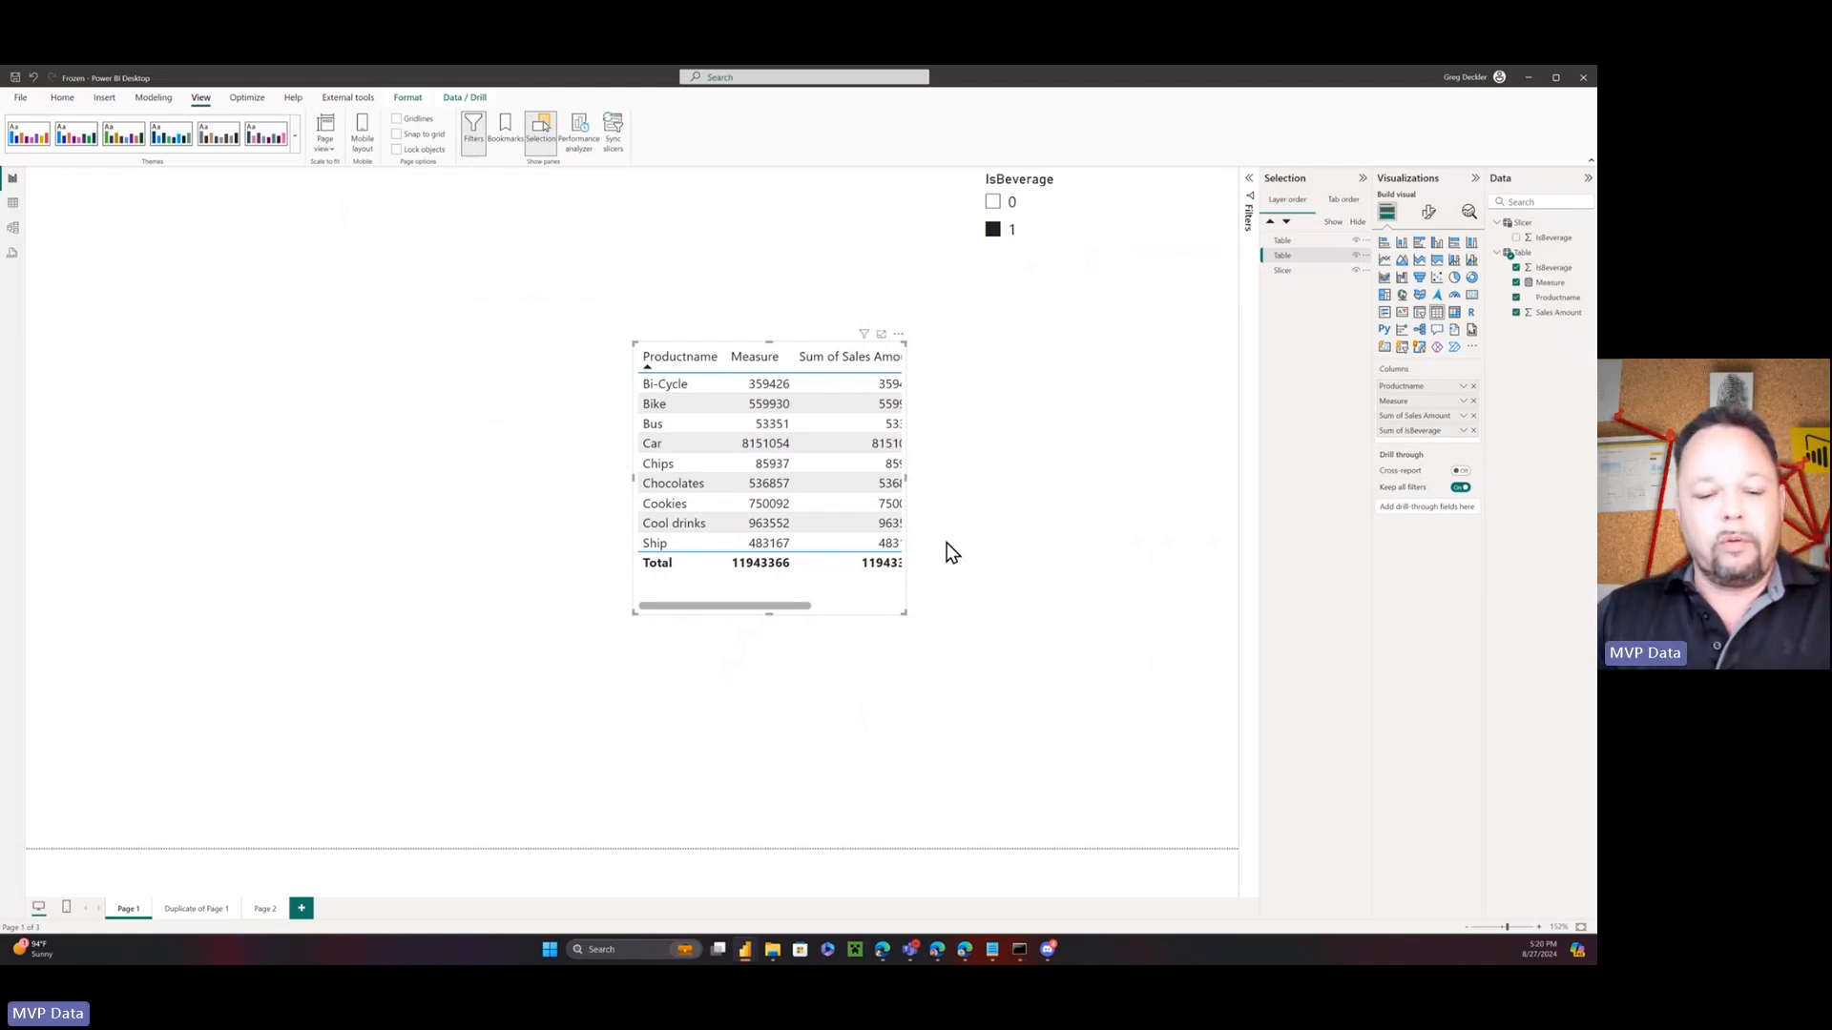
Open the Duplicate of Page 1 page and check the sales table's horizontal scrolling beside the separate Productname table
click(196, 910)
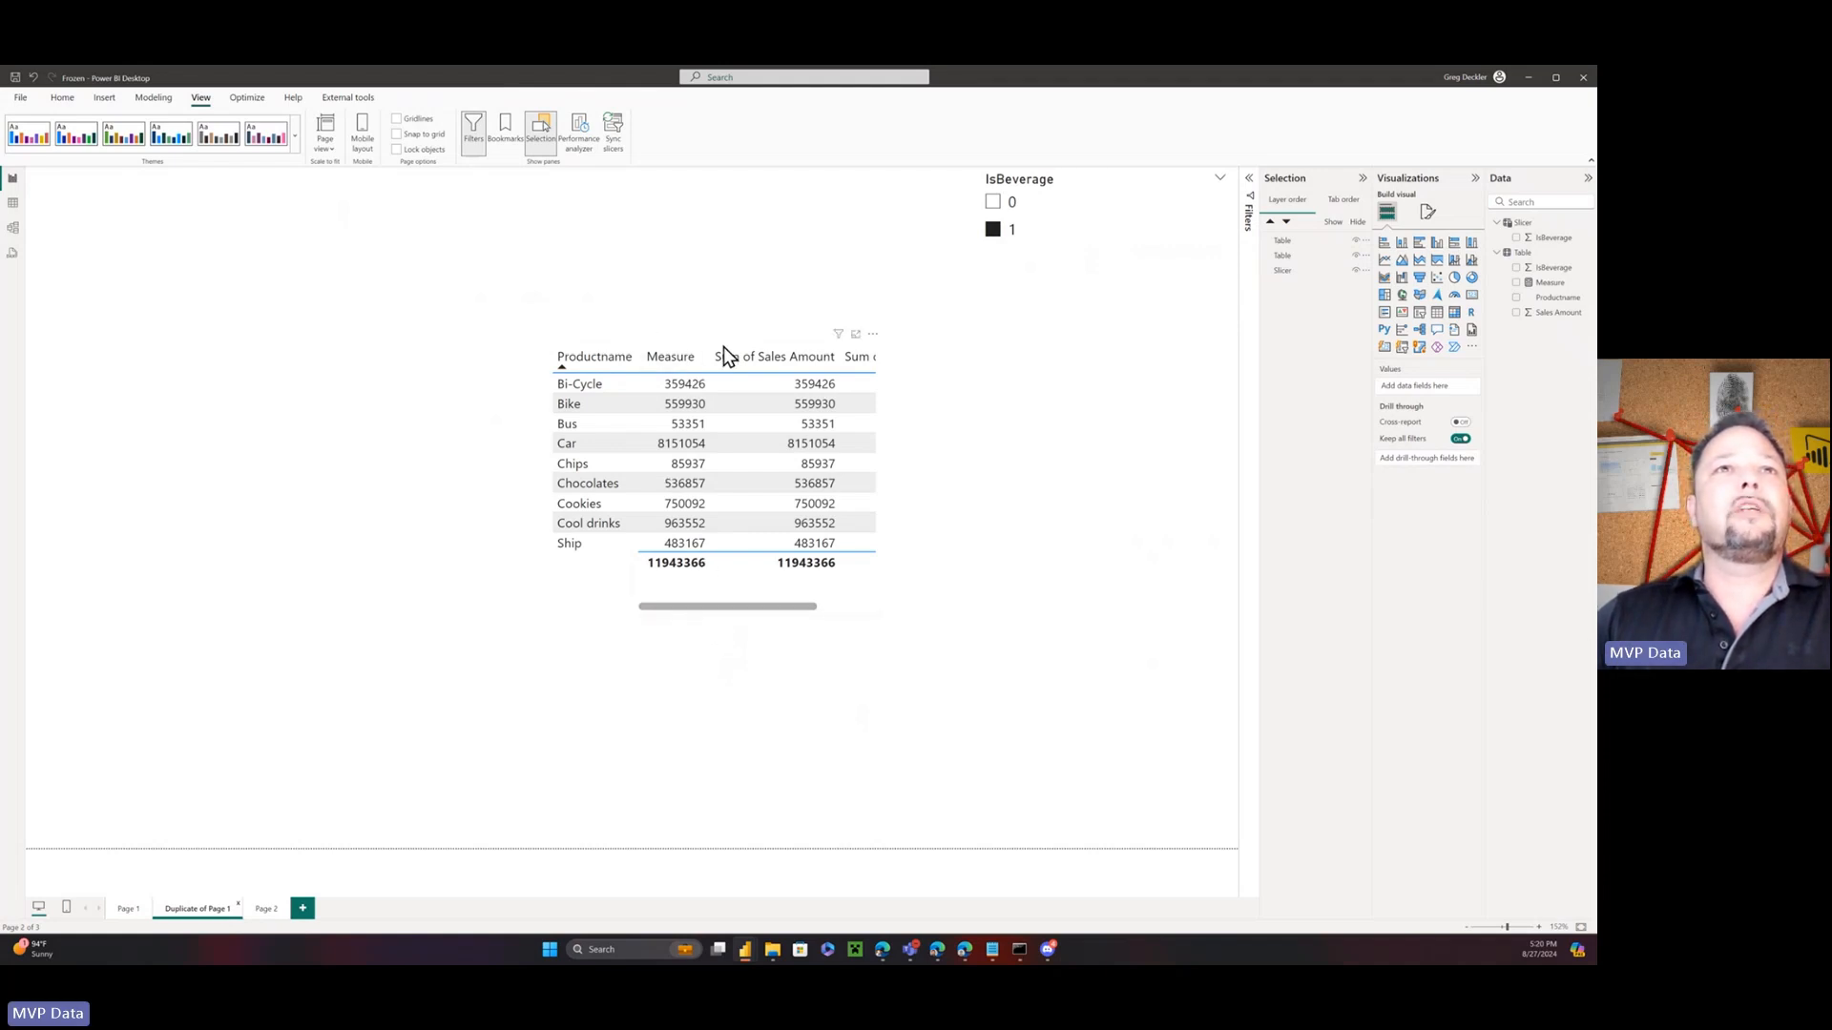
click(611, 341)
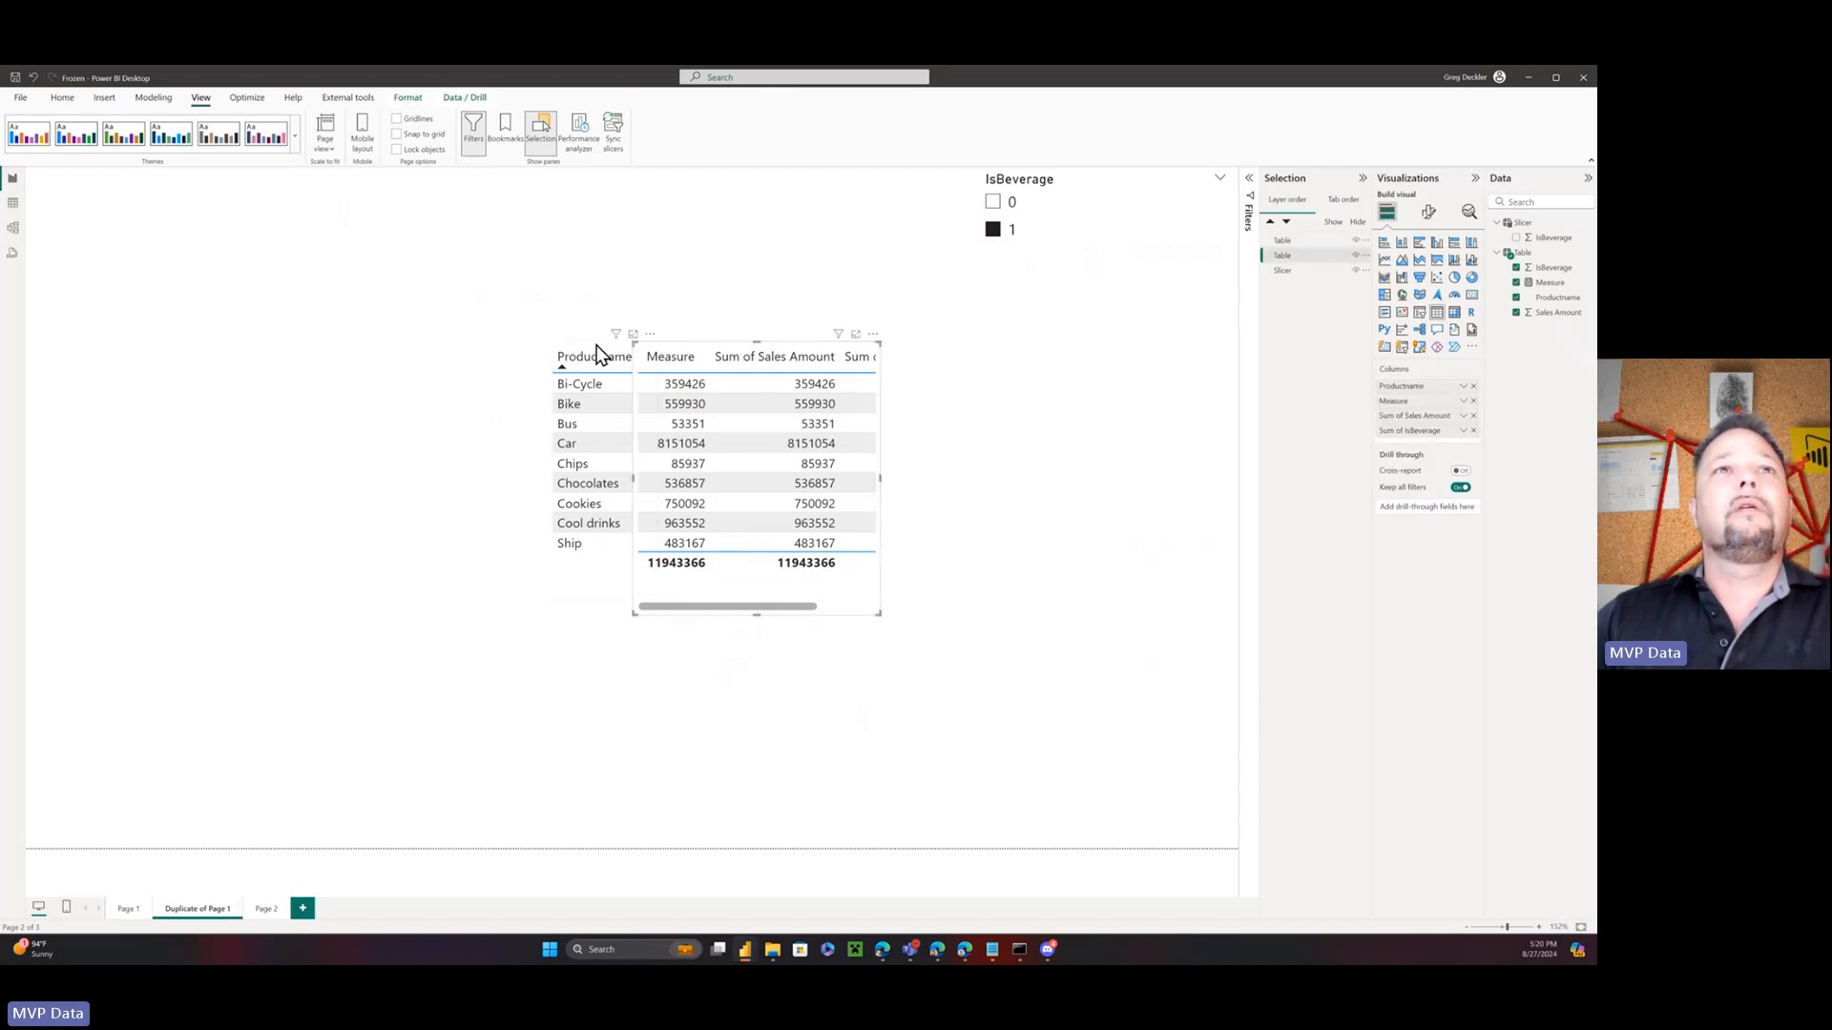
mouse_move(701, 607)
mouse_down()
mouse_move(786, 609)
mouse_move(675, 605)
mouse_up()
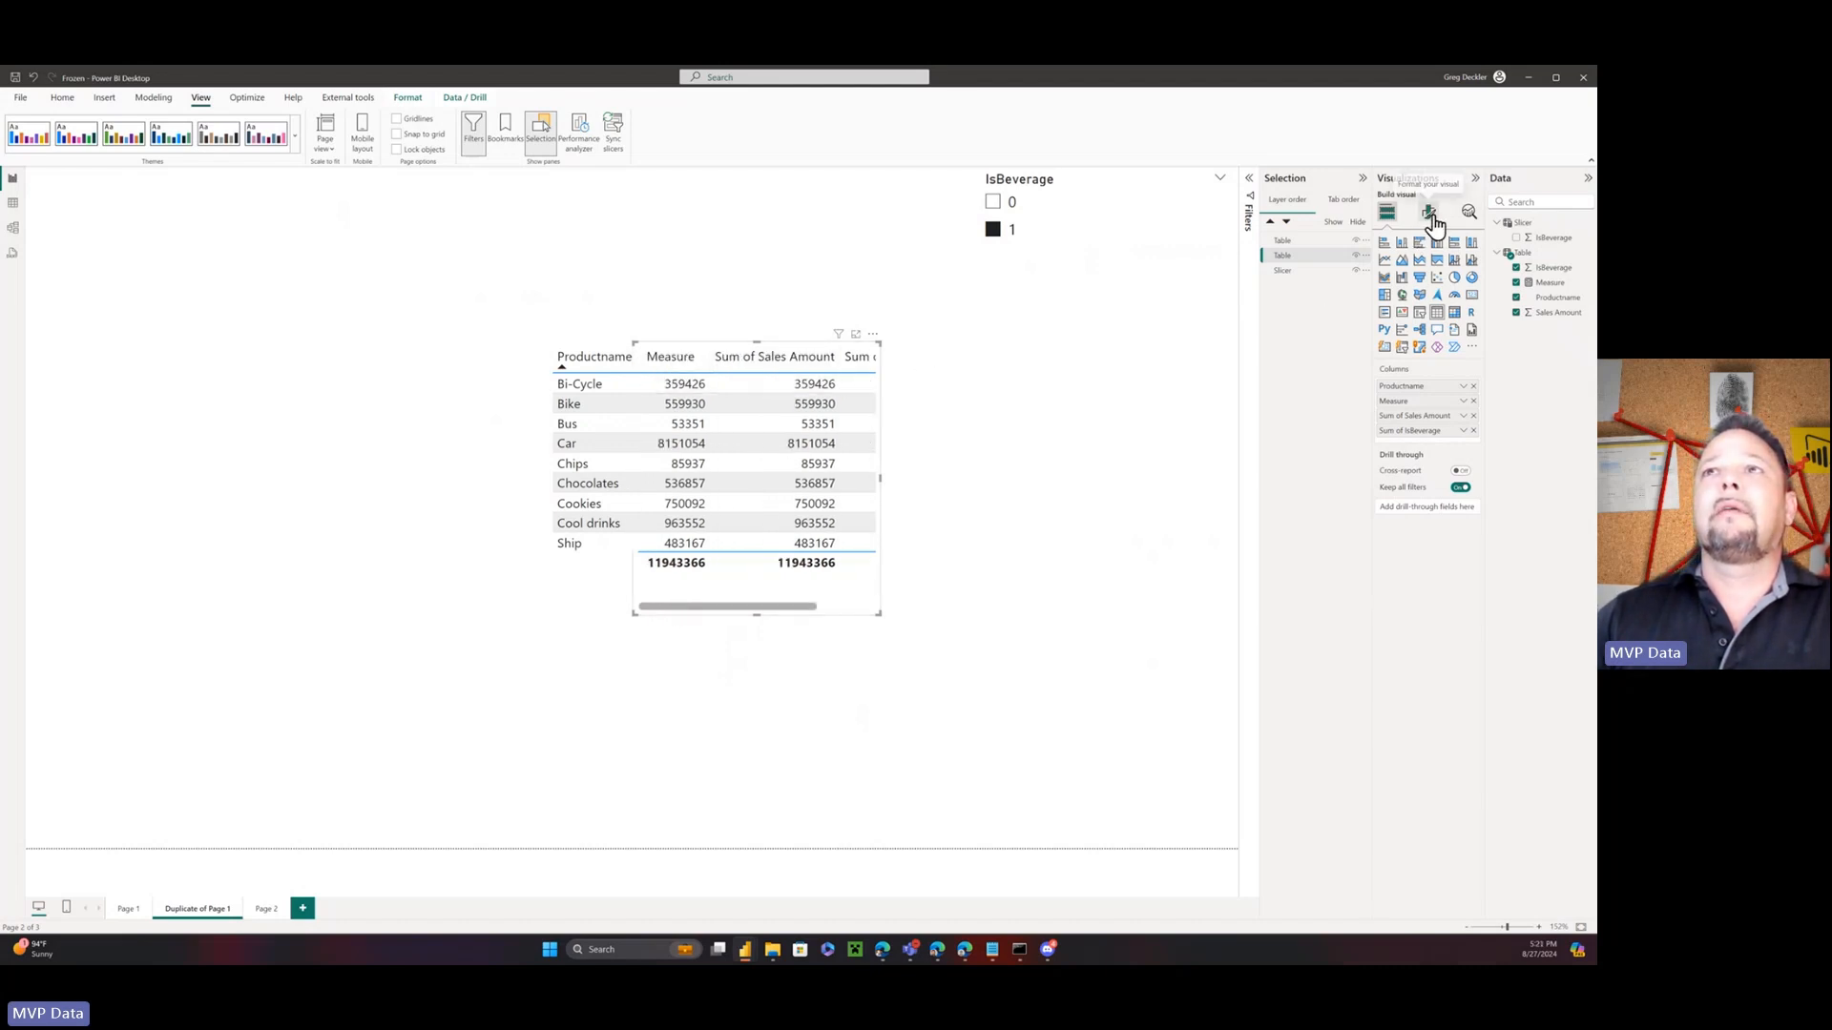
Open the sales table's formatting options and expand the Values and Column headers settings
click(1430, 218)
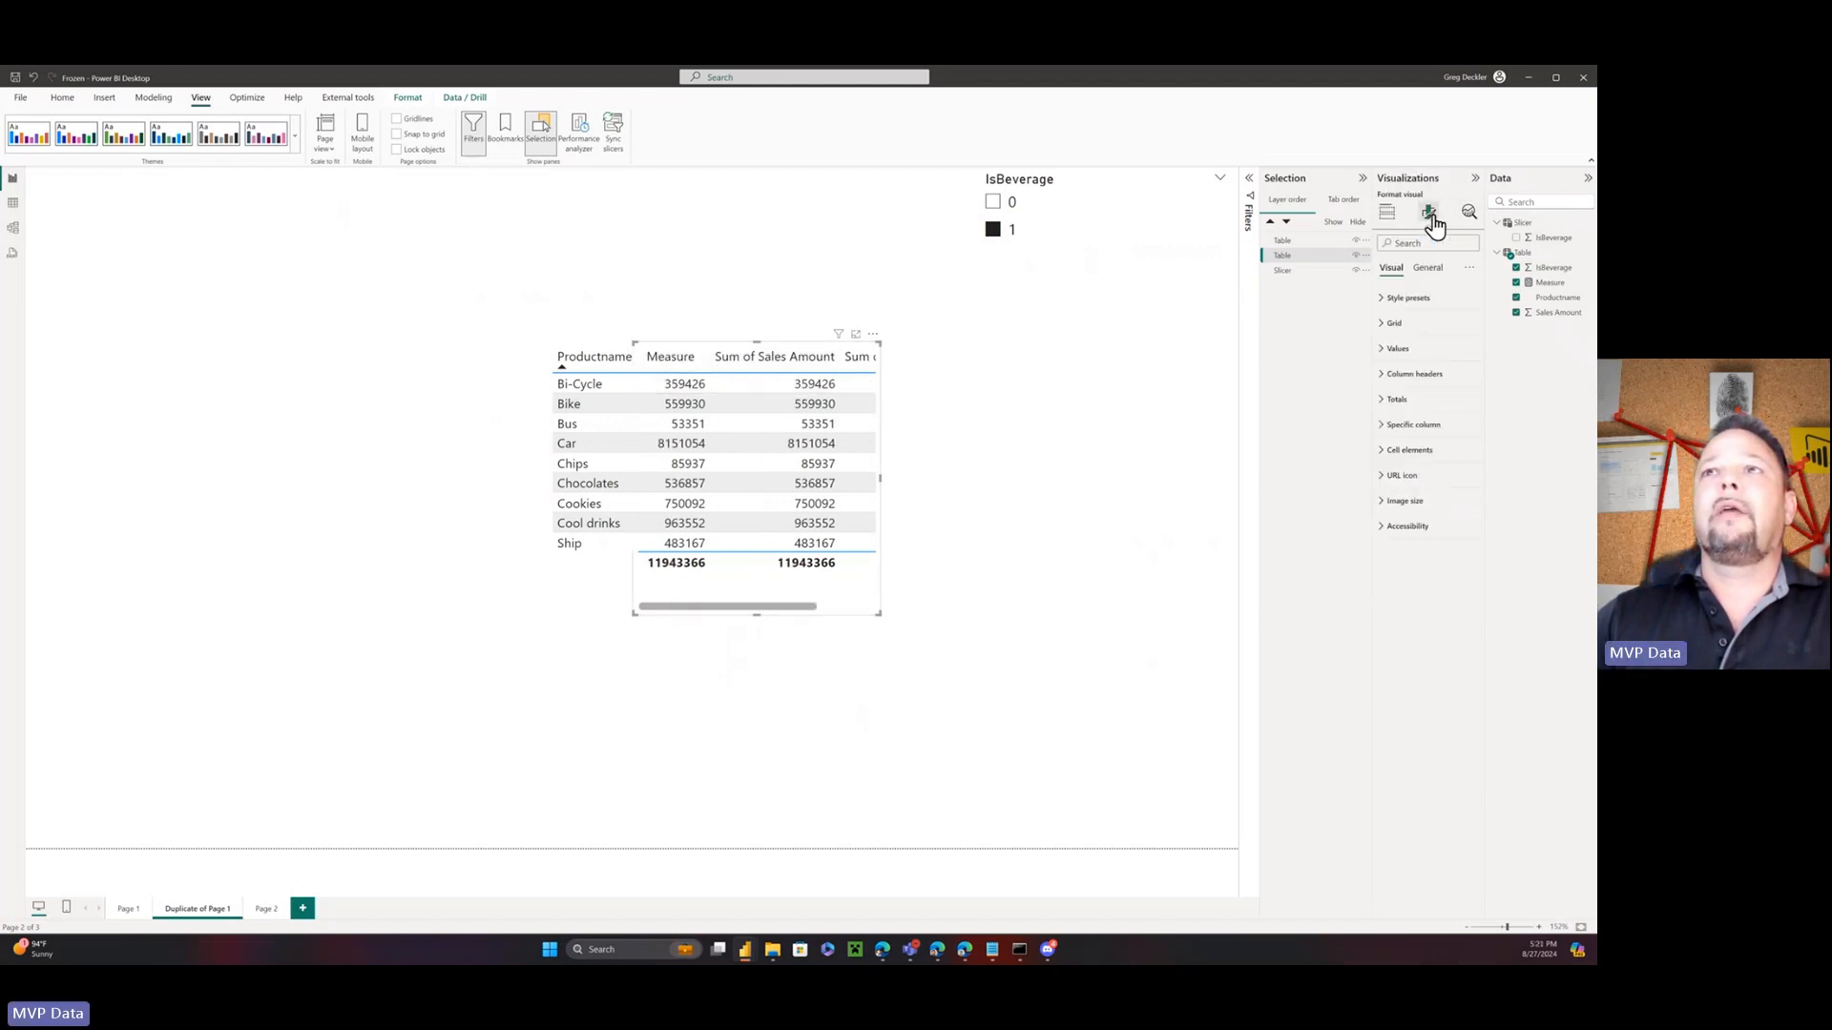
click(1383, 350)
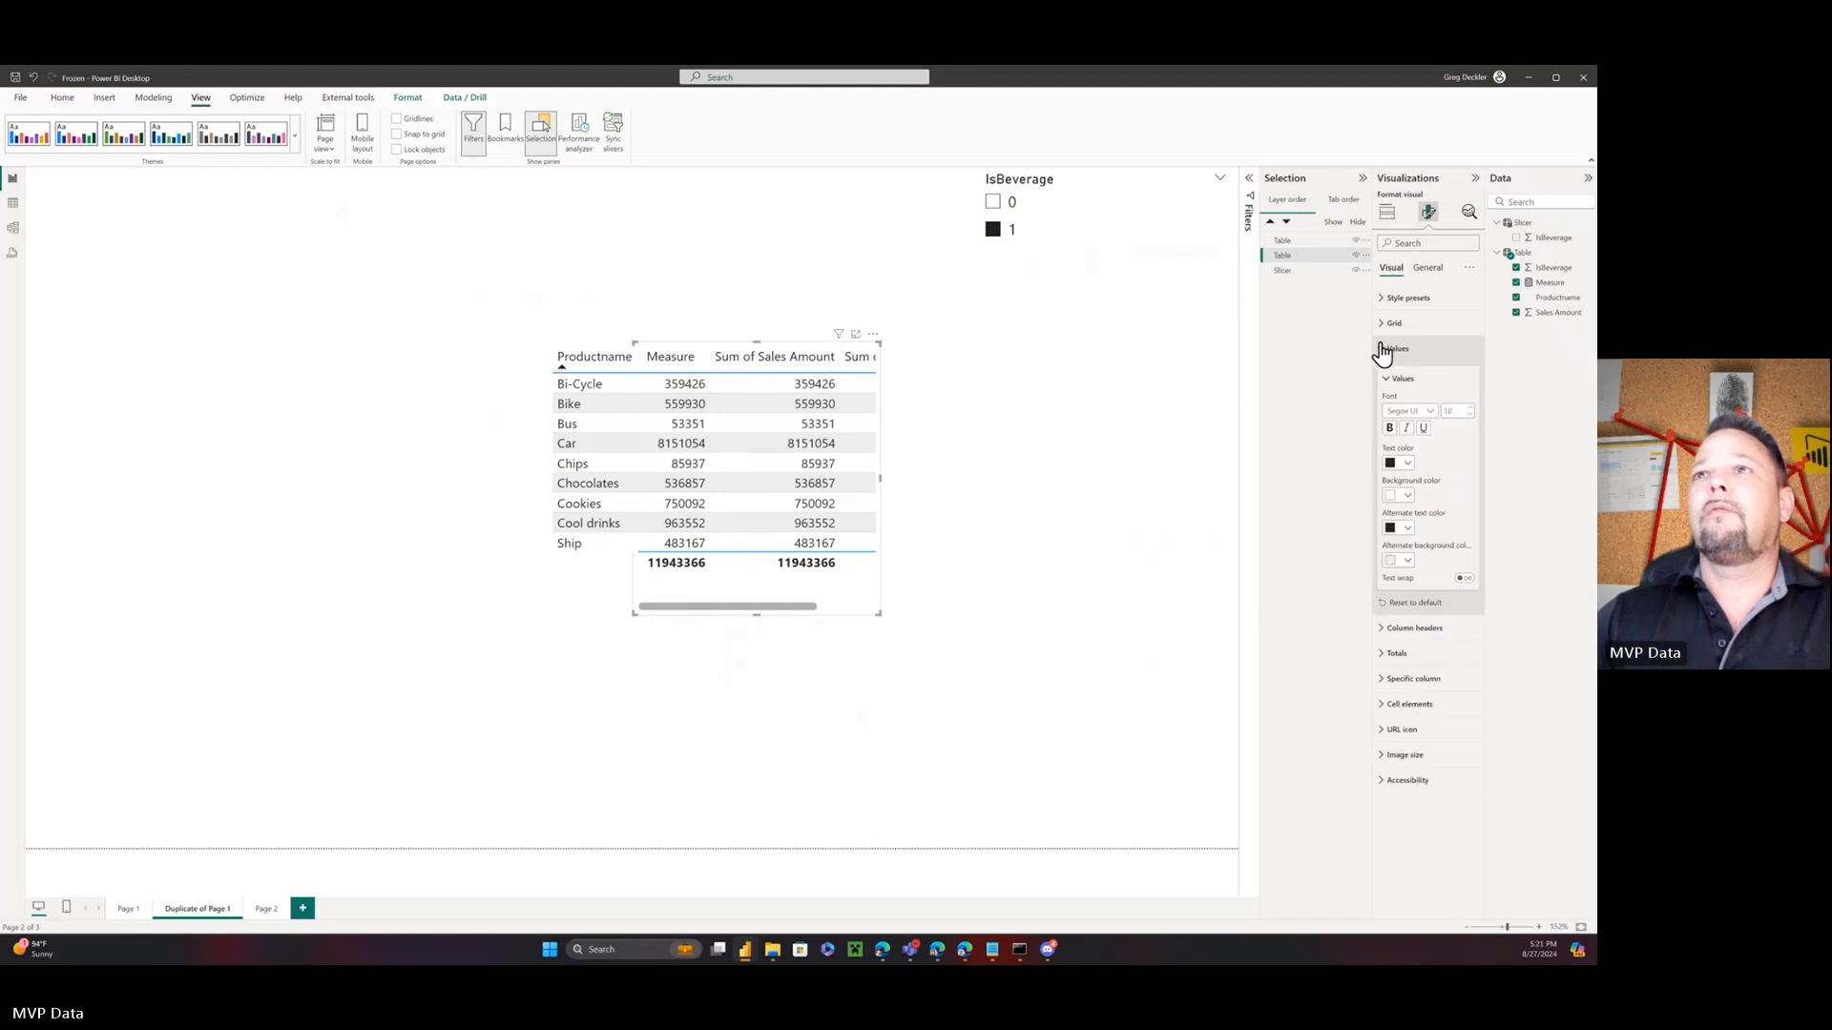
click(1383, 632)
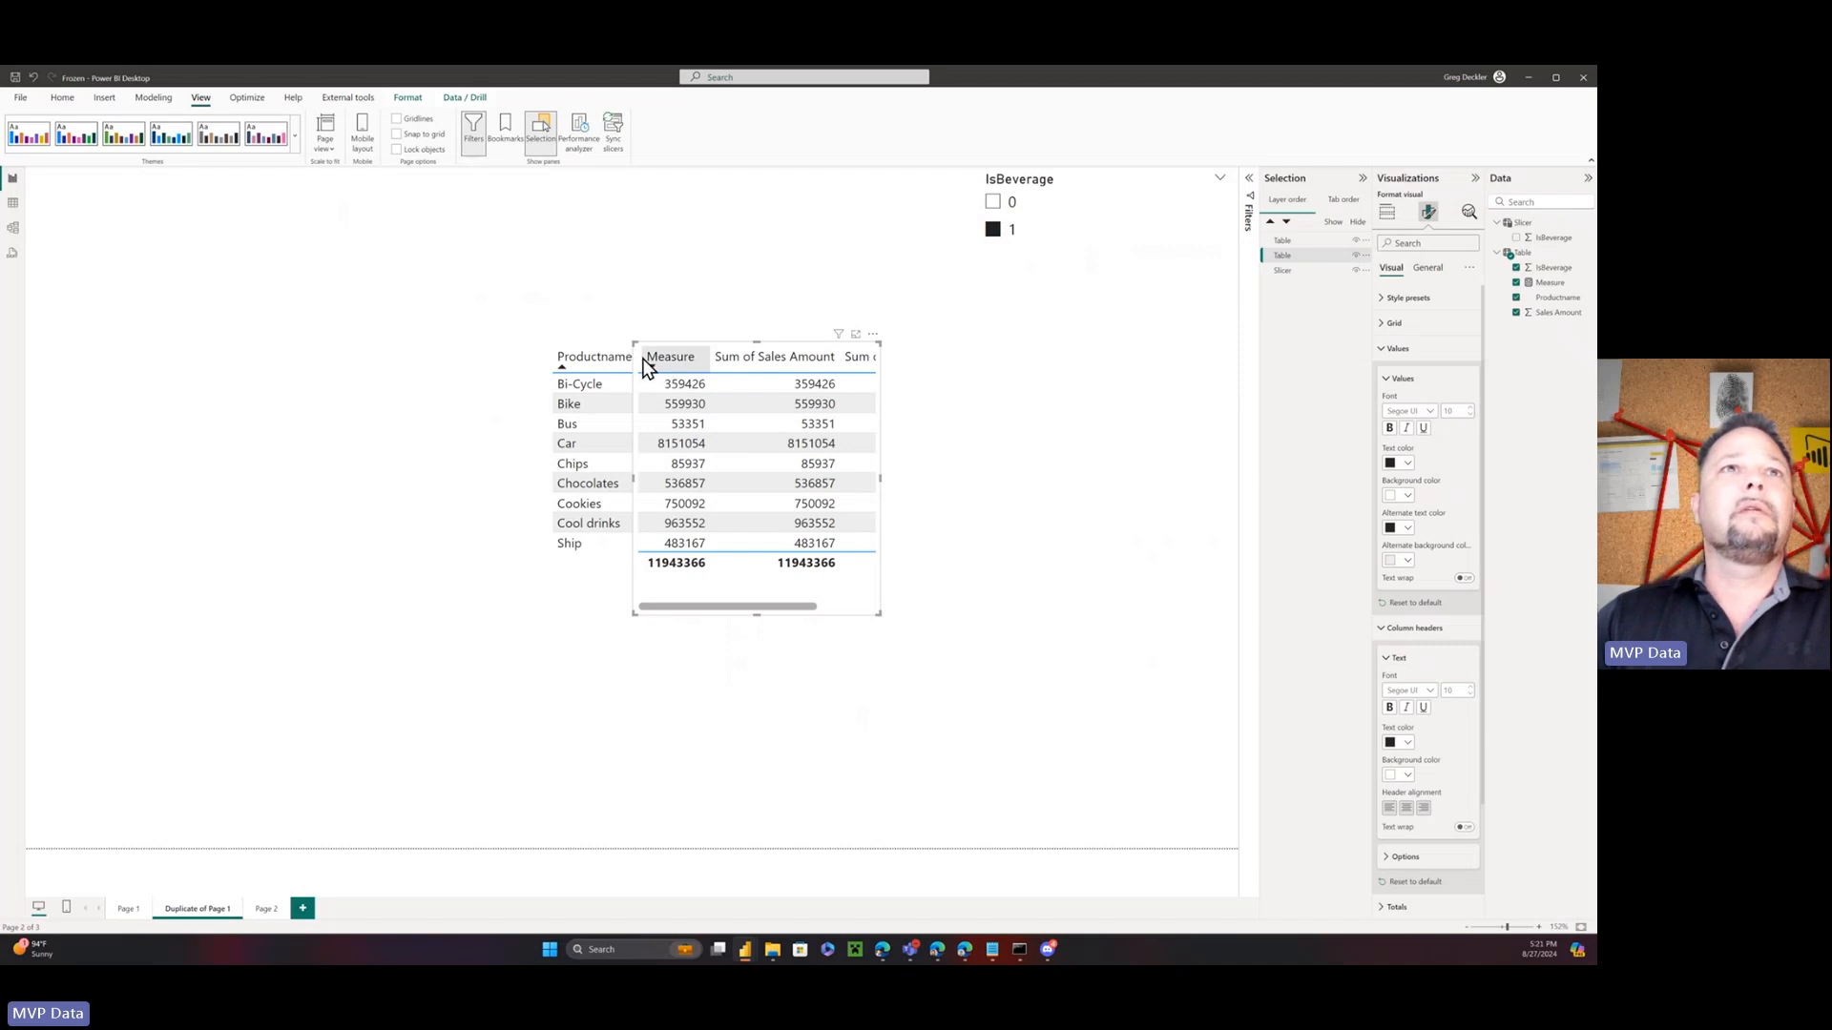
mouse_move(641, 356)
mouse_down()
mouse_move(748, 360)
mouse_move(636, 359)
mouse_up()
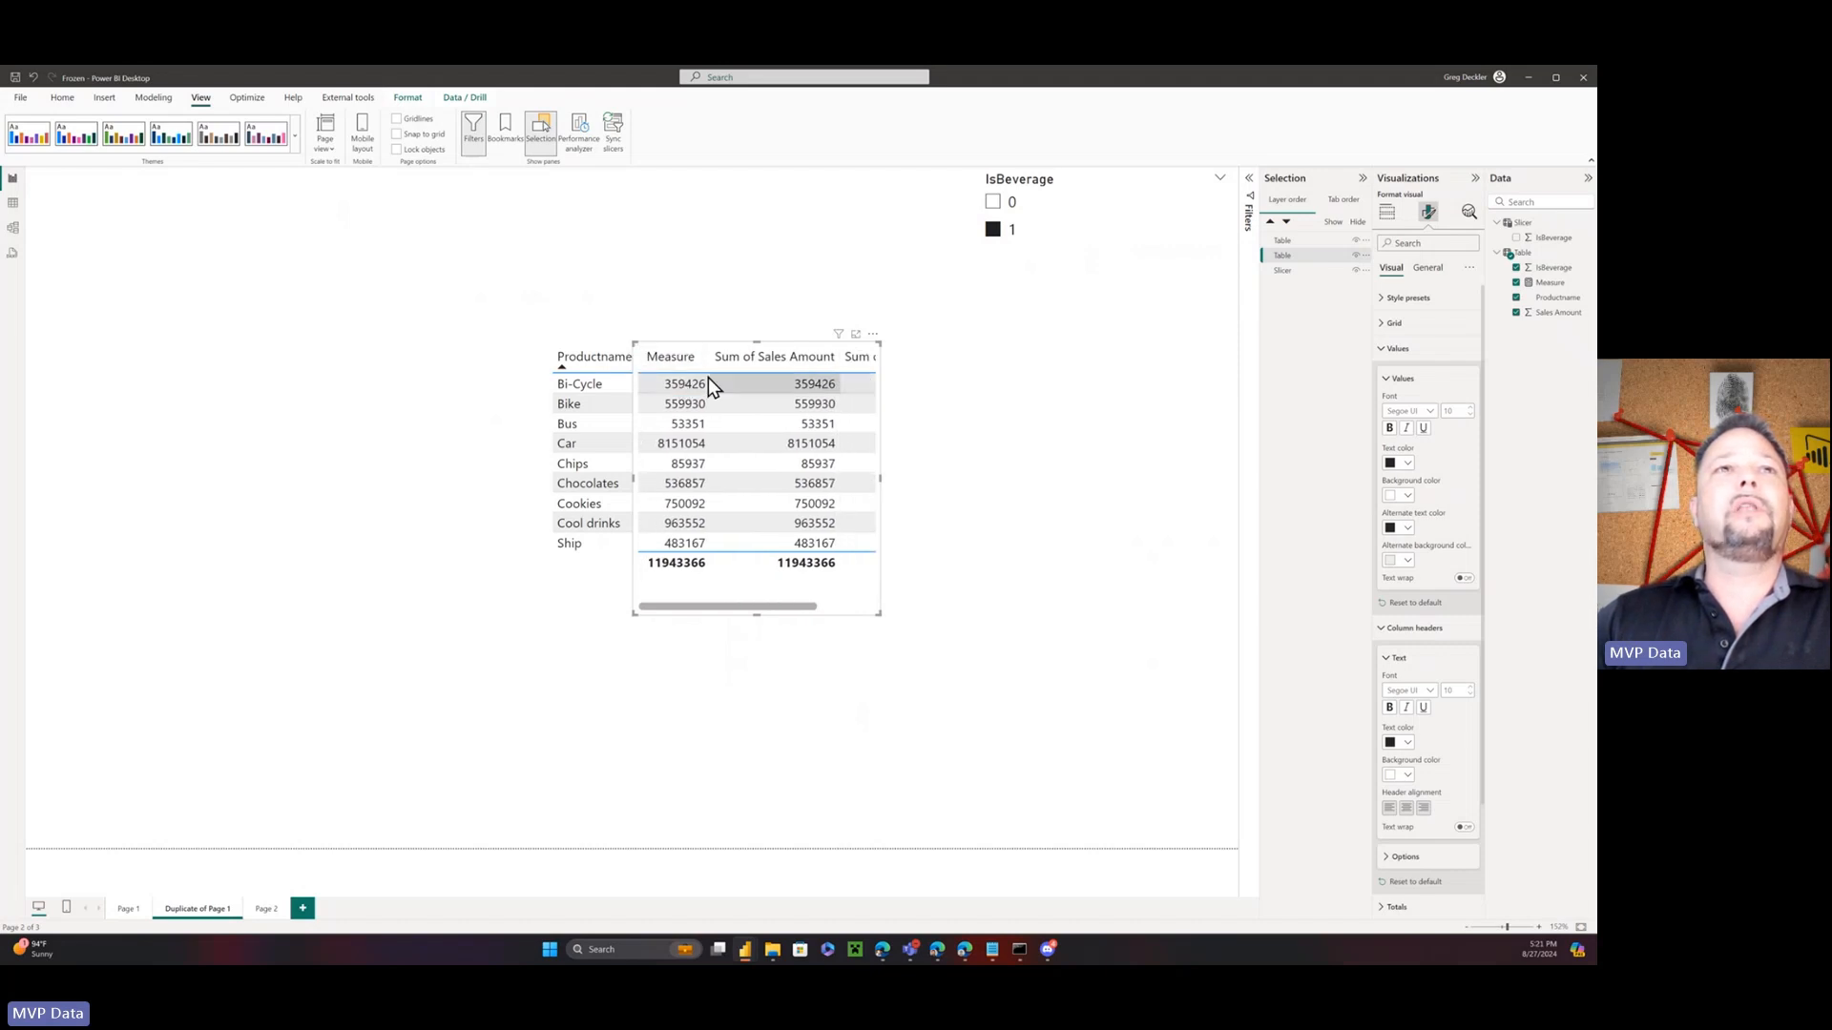
Shorten the sales table on Duplicate of Page 1 so its lower edge lines up with the Productname table
click(586, 580)
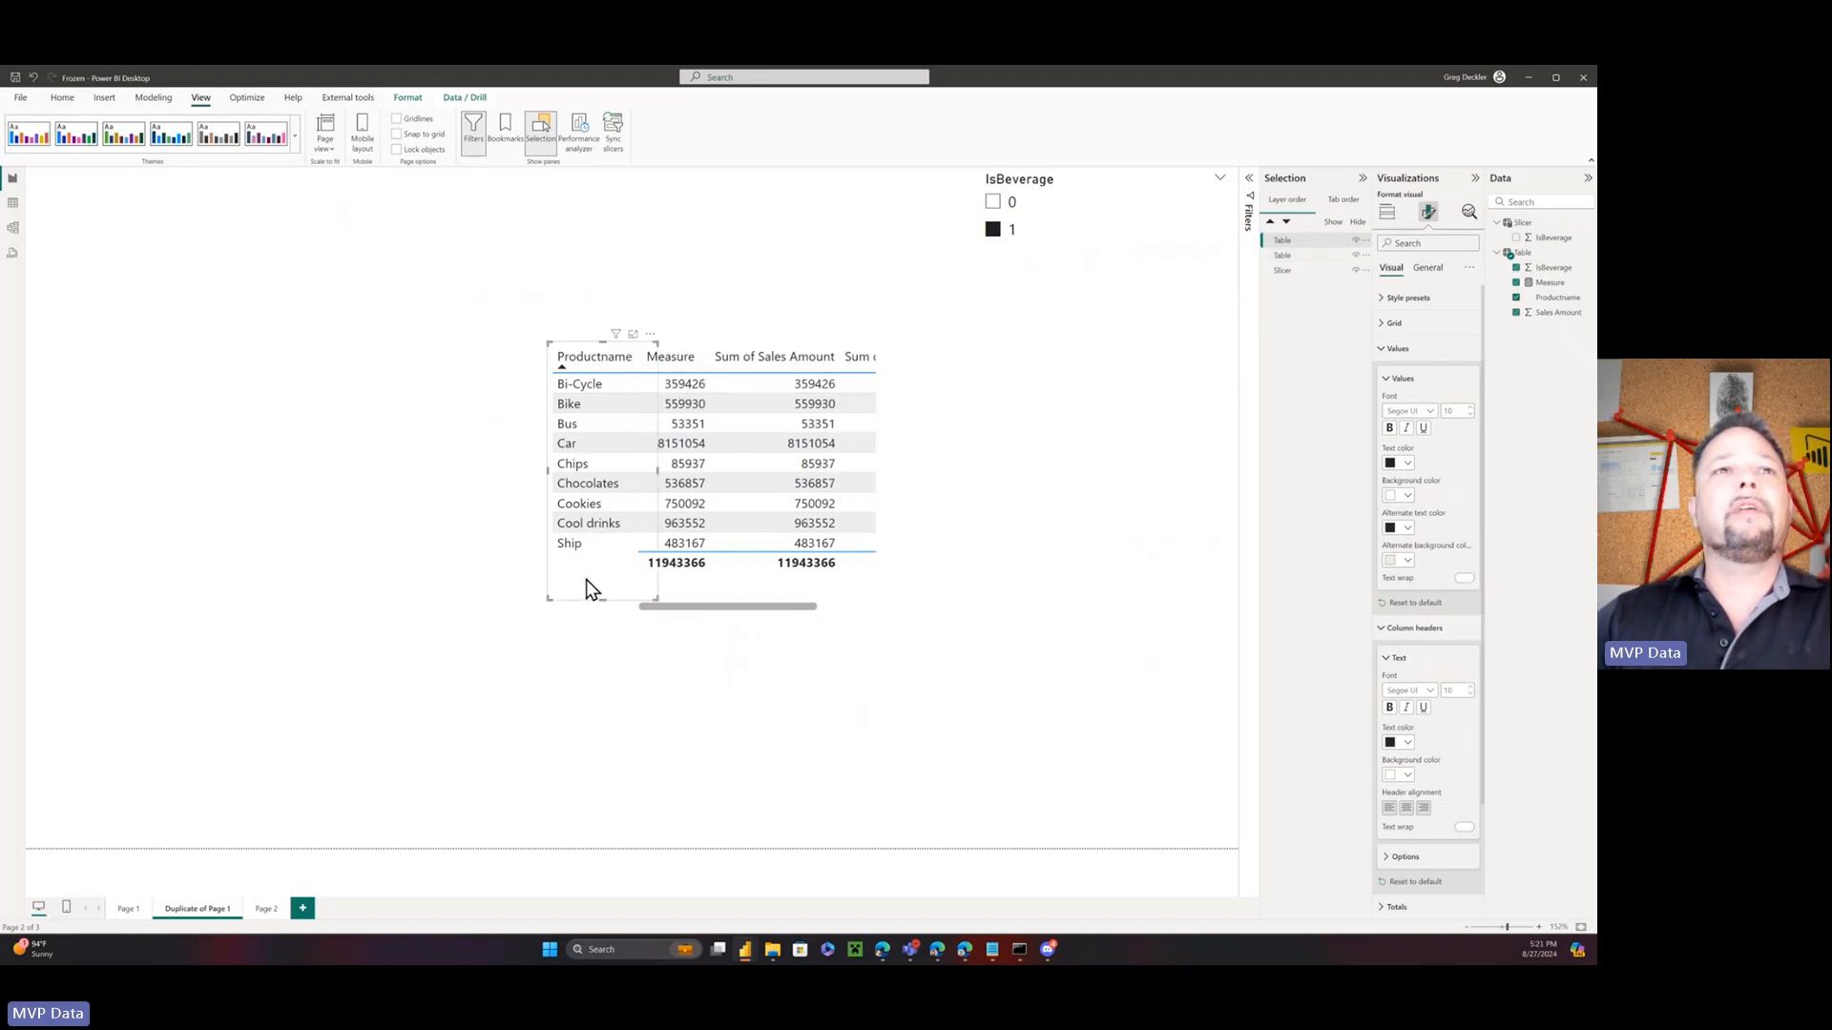
mouse_move(675, 608)
mouse_down()
mouse_move(757, 611)
mouse_move(670, 607)
mouse_up()
click(667, 607)
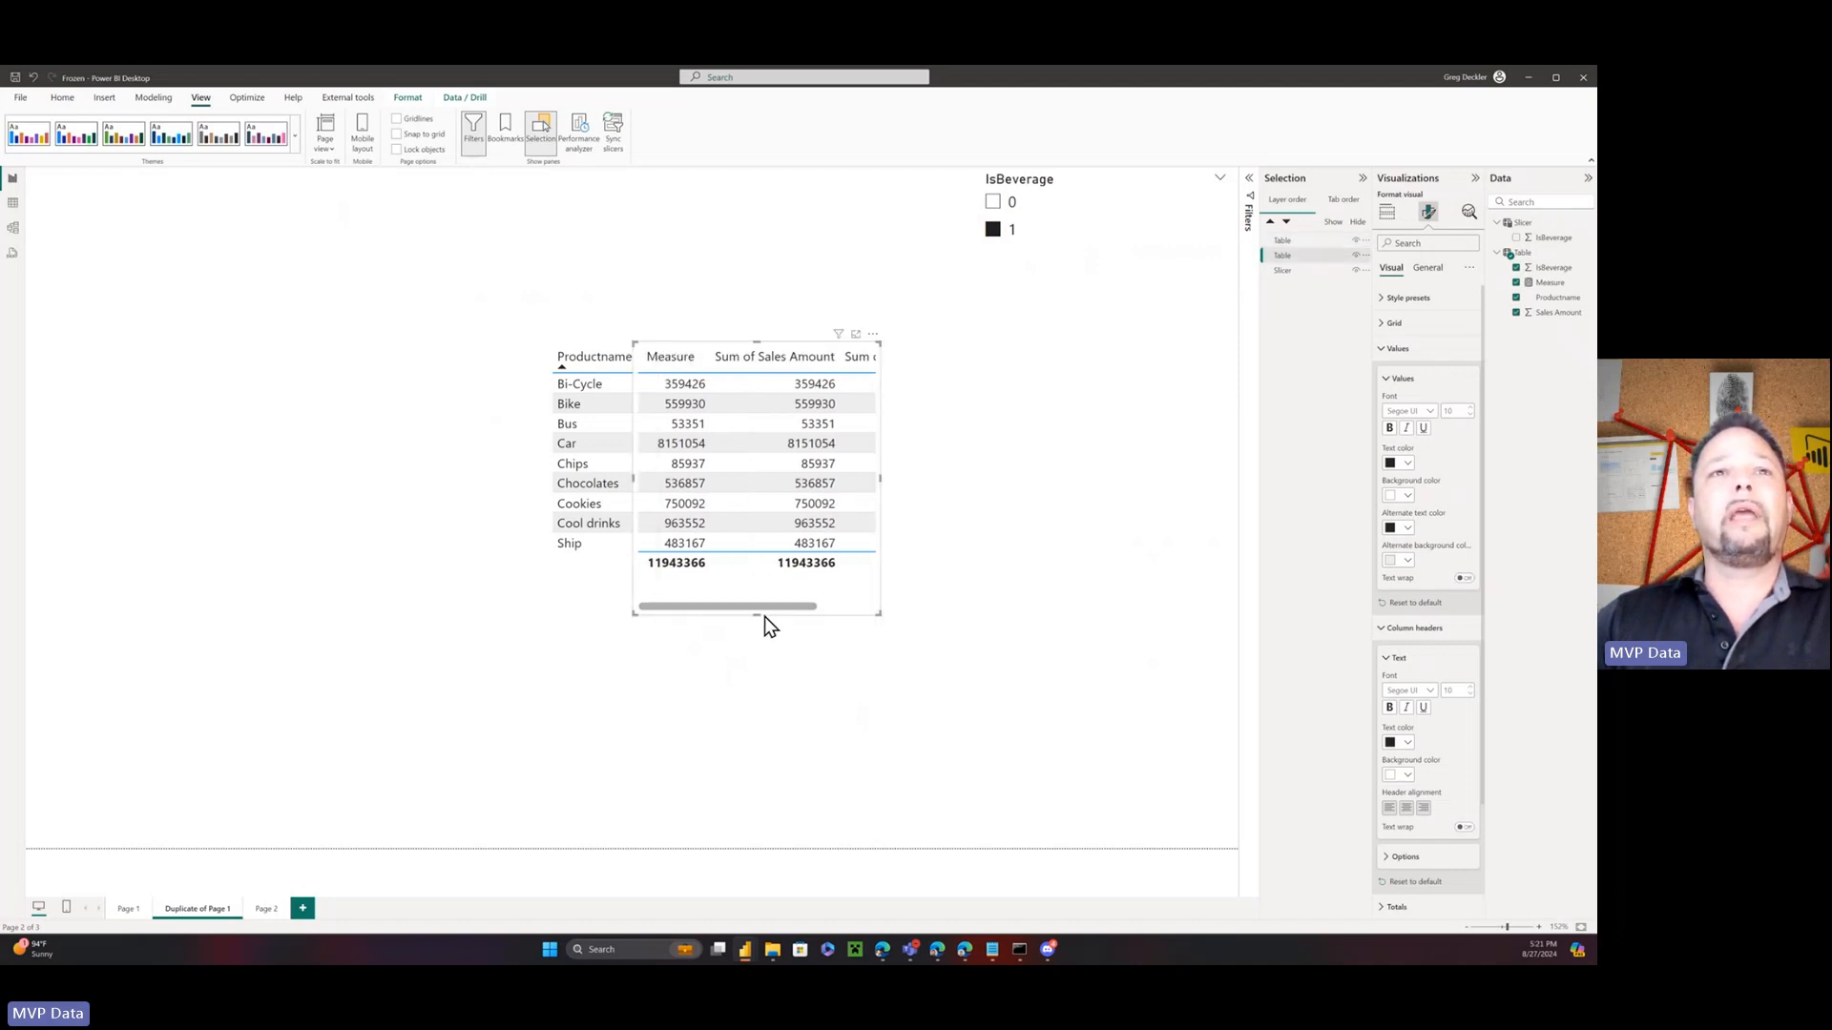
drag(754, 616, 798, 592)
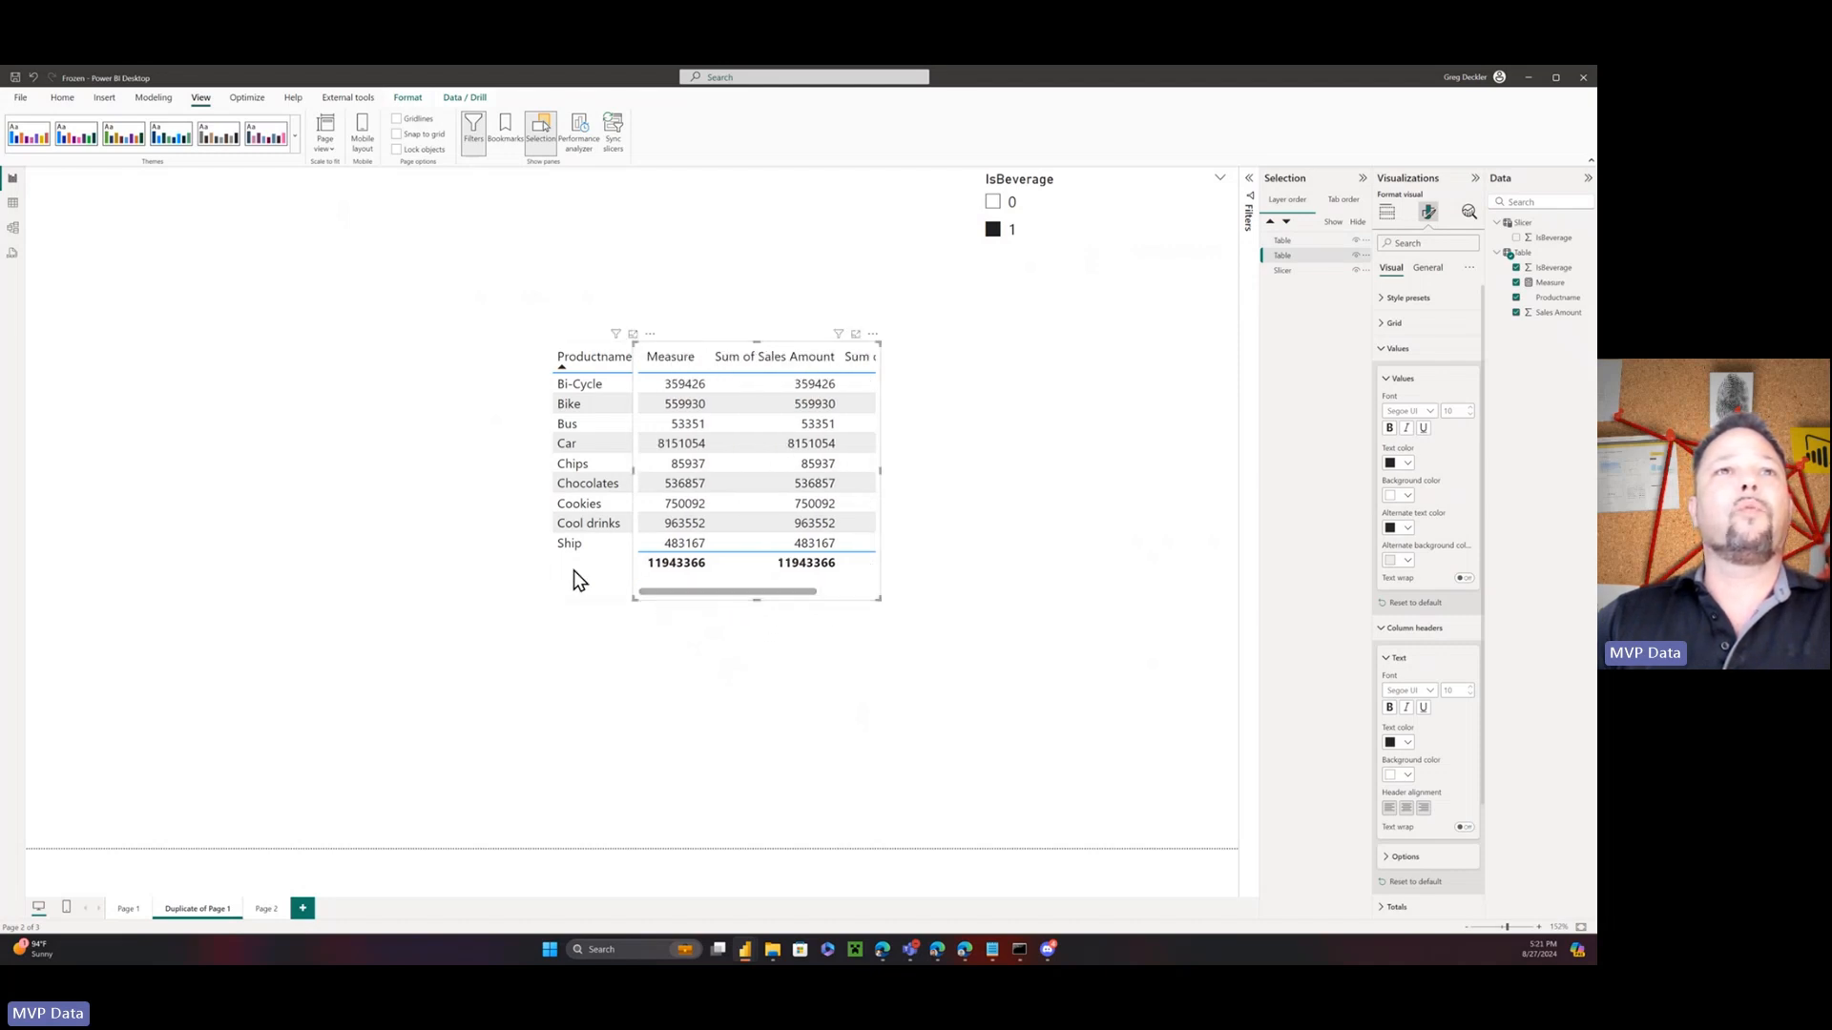
click(489, 393)
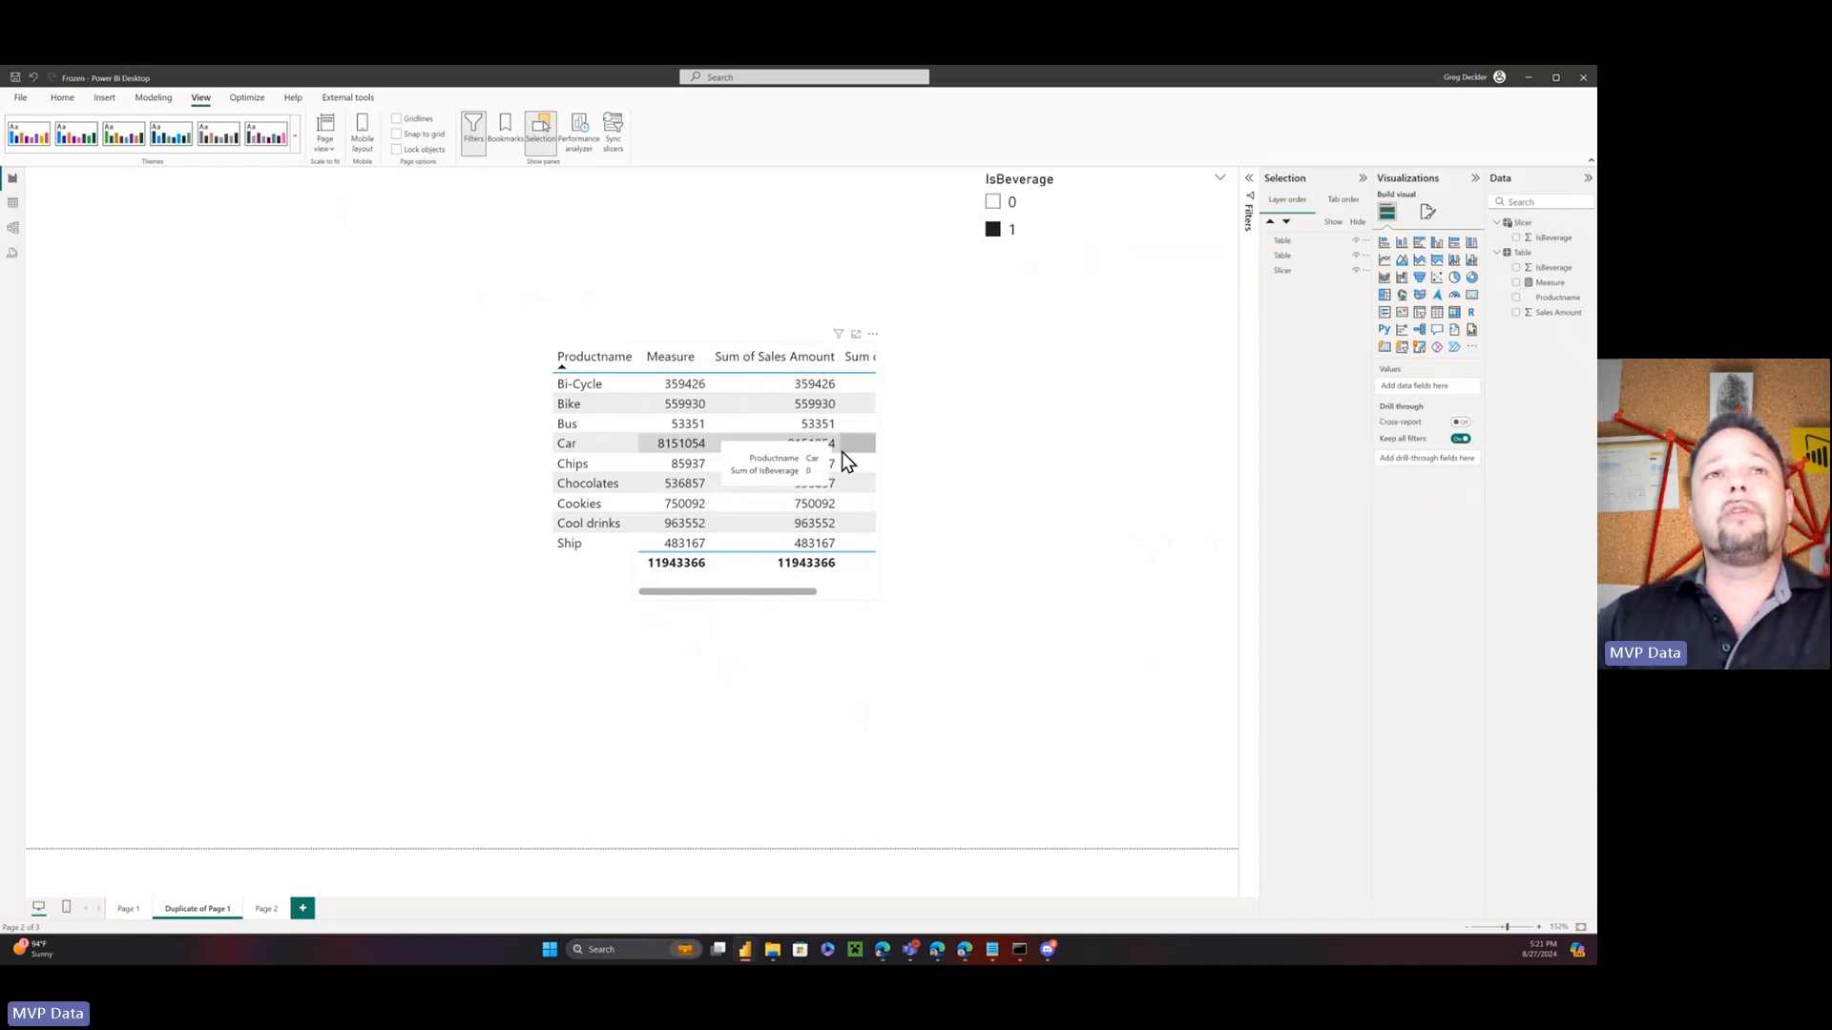
mouse_move(591, 456)
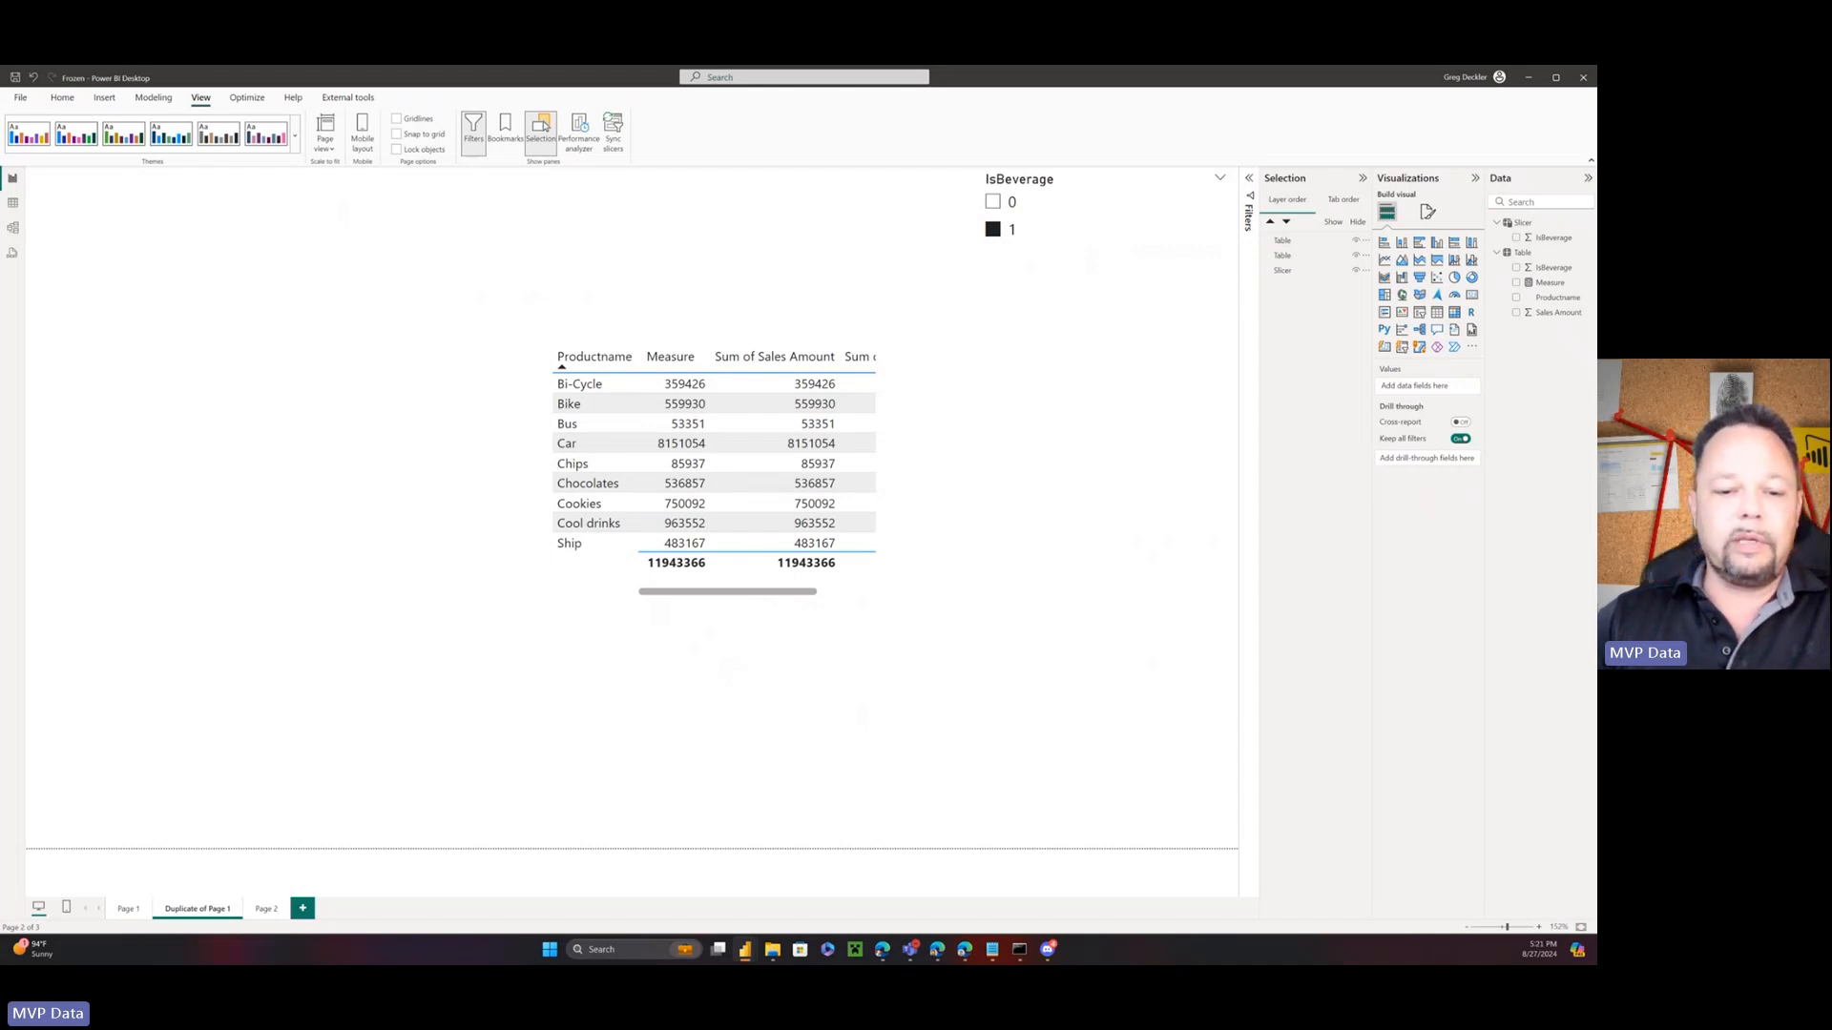
Switch to the Stacked Total Label report and select the Stacked column chart on Page 1
key(alt+Tab)
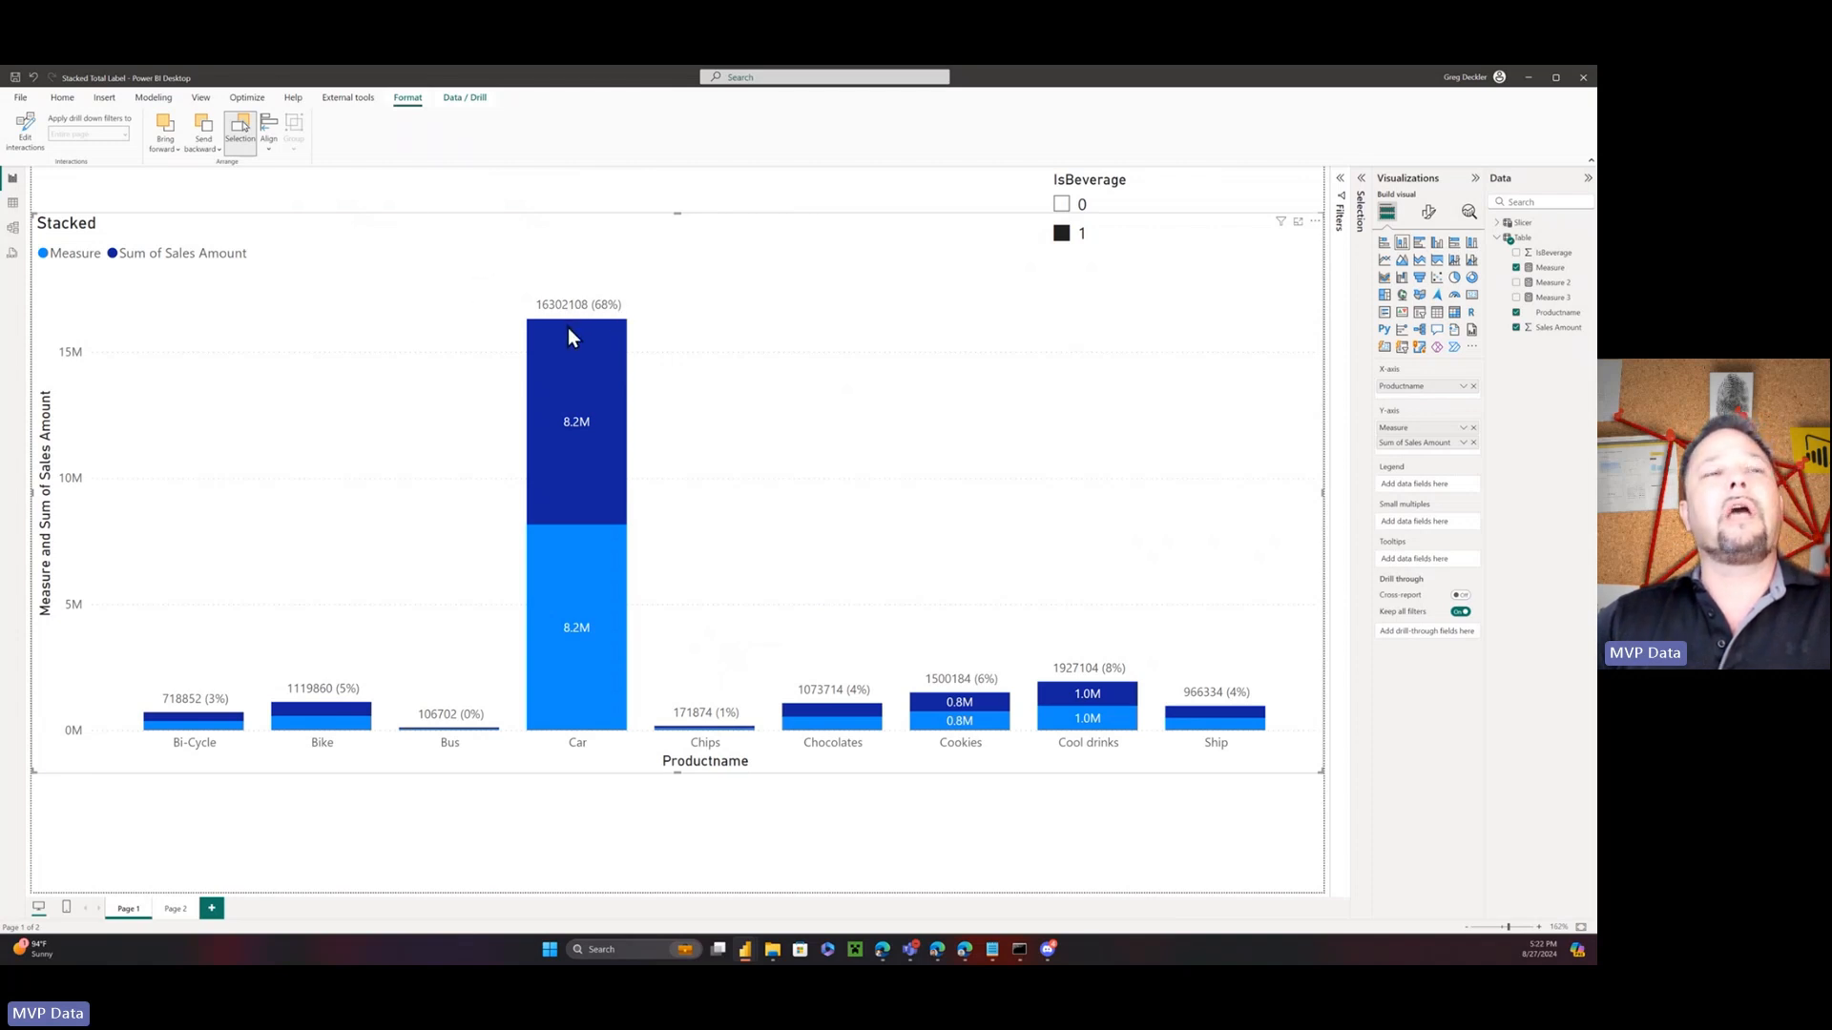
click(870, 199)
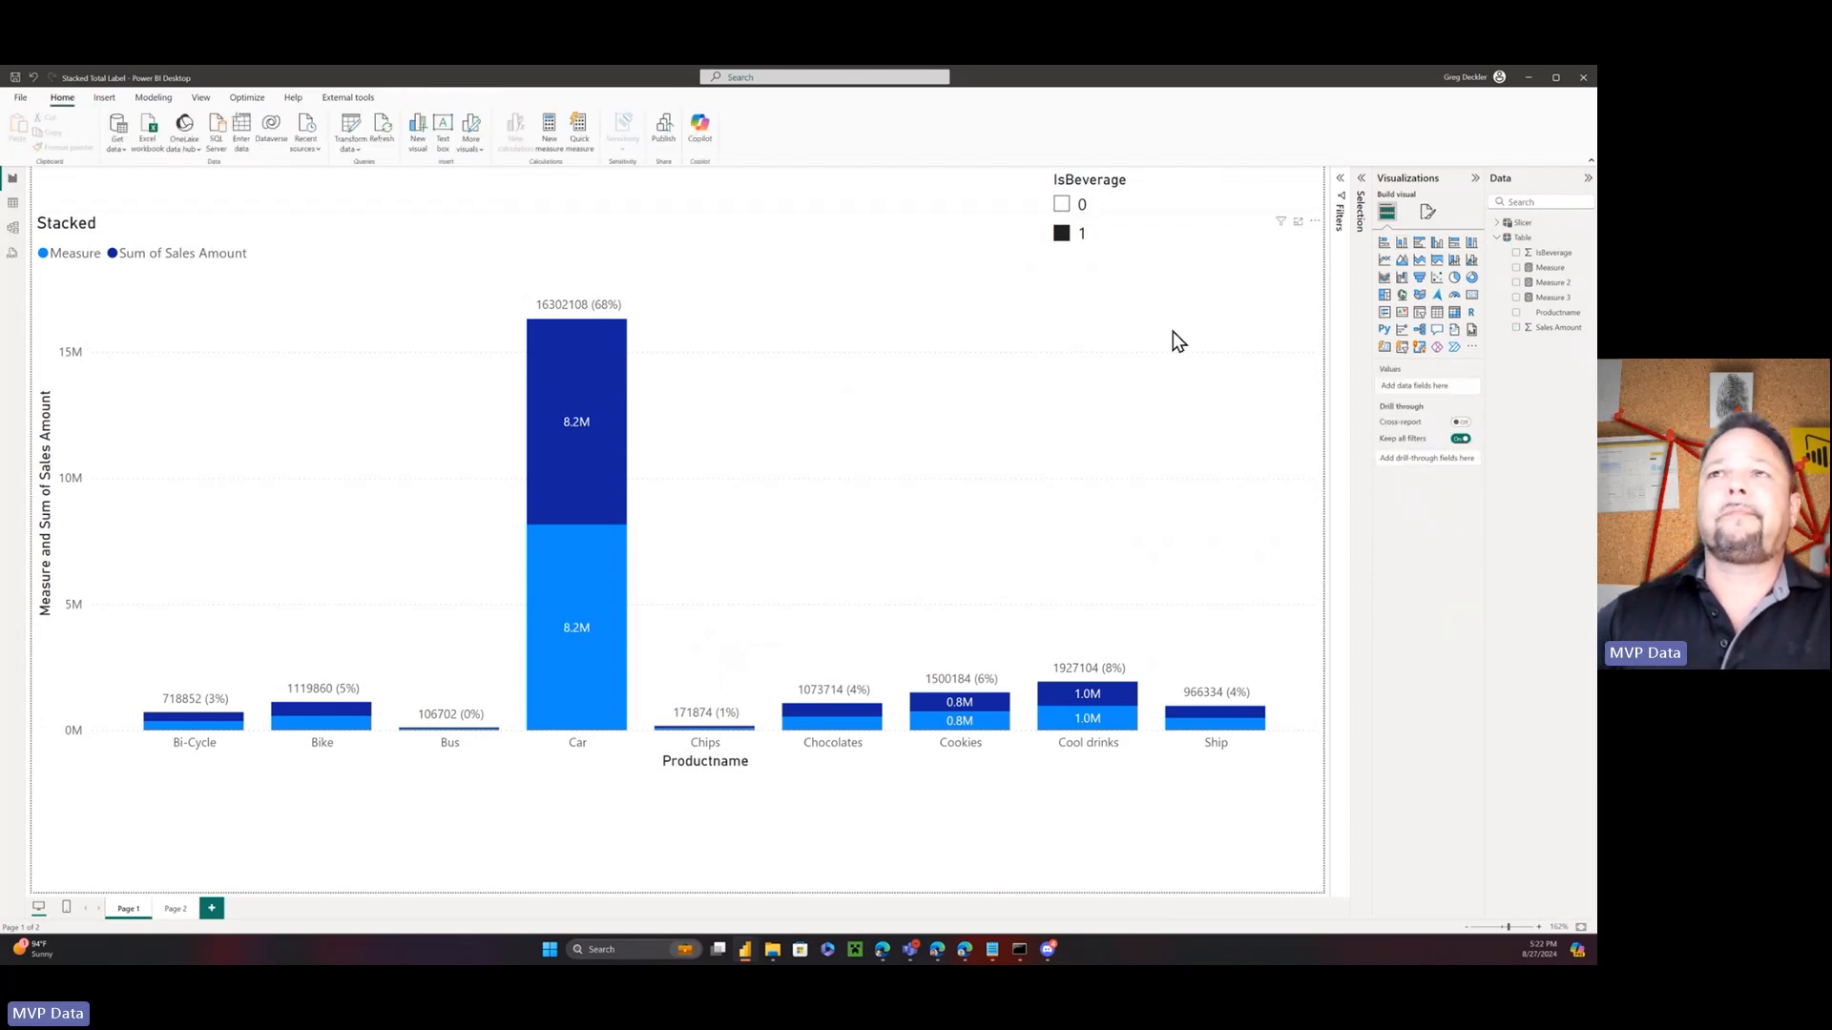
click(876, 229)
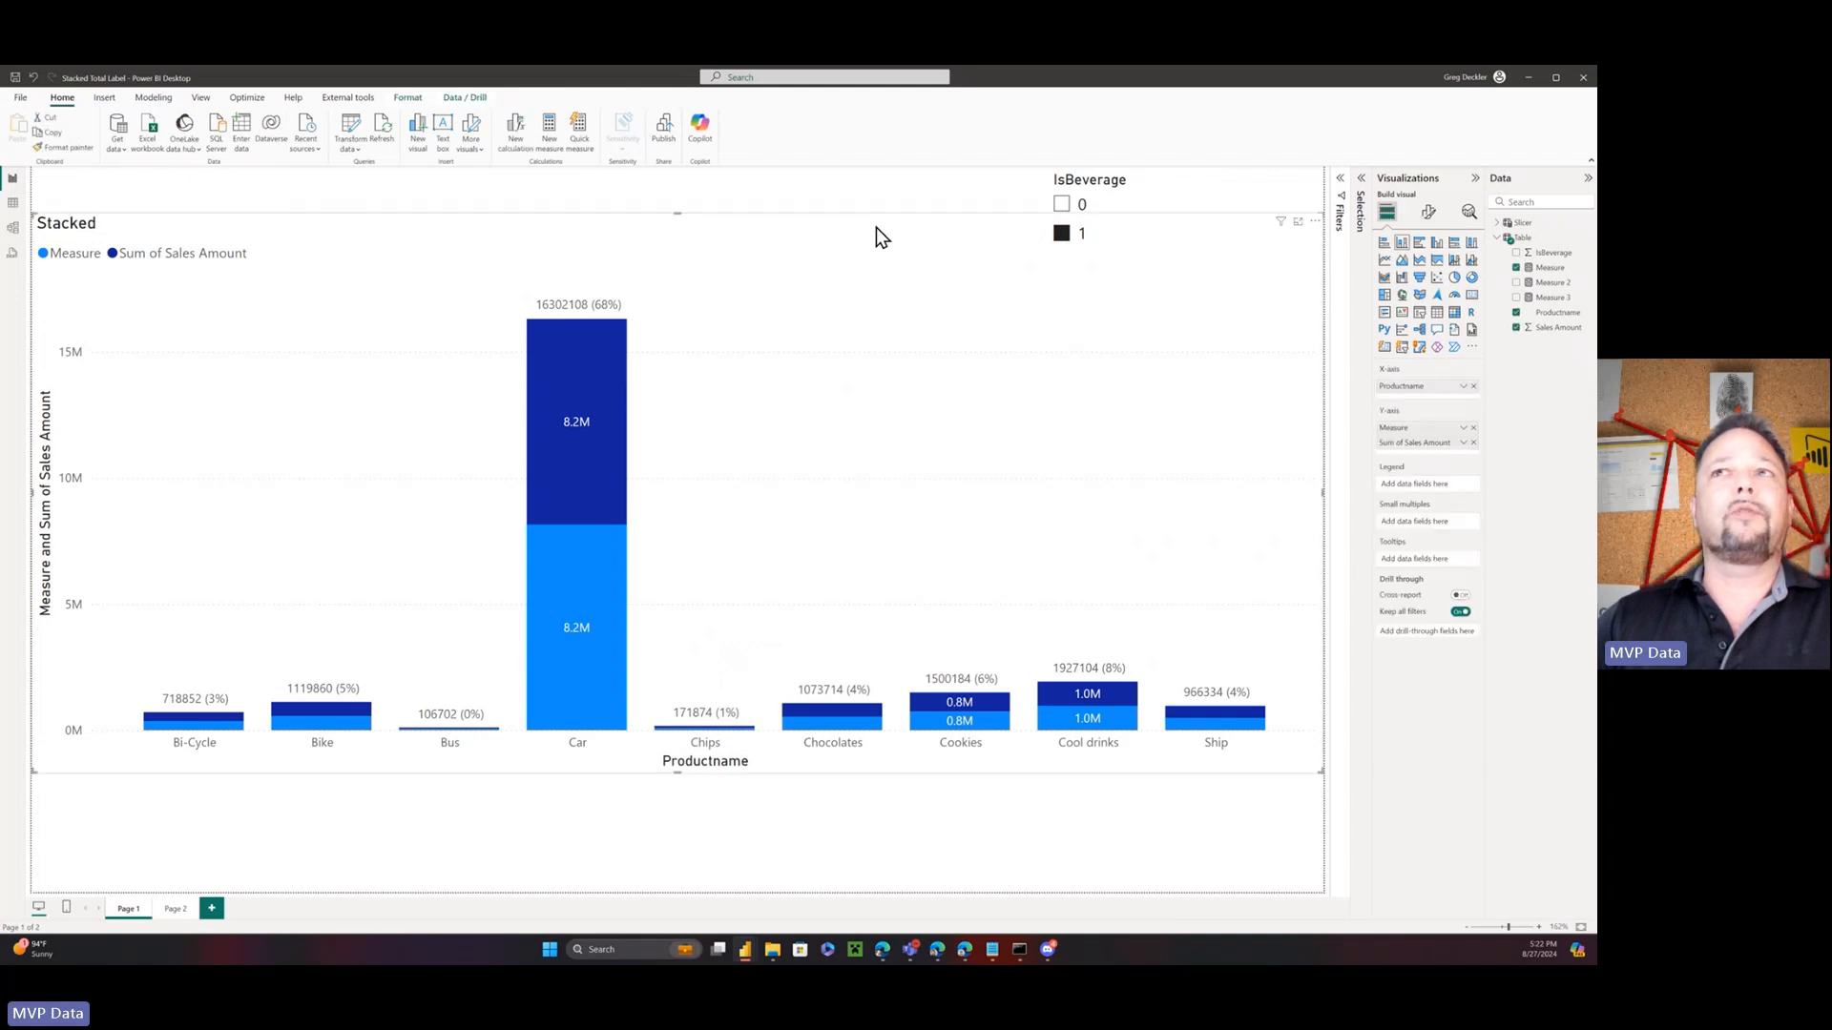
List the page's layers, hide the Stacked chart to inspect the total-label visual layered with it, and show the chart again
click(1361, 178)
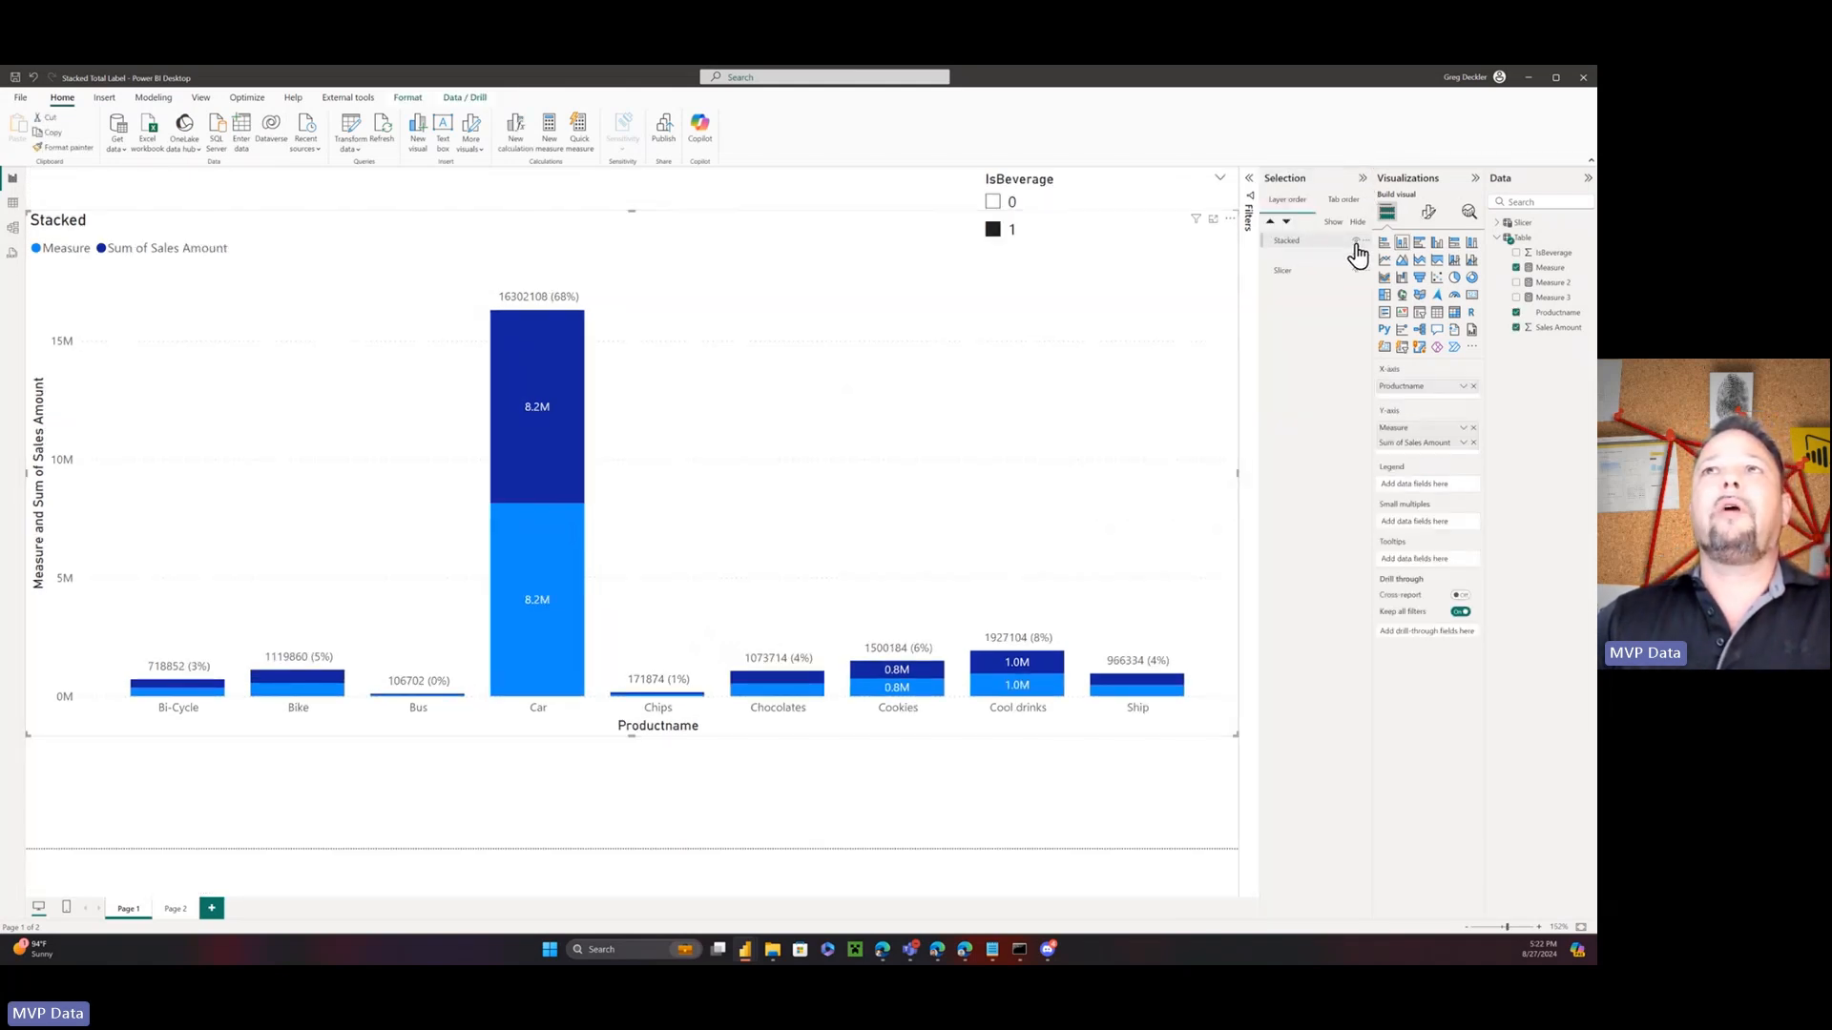
click(1355, 241)
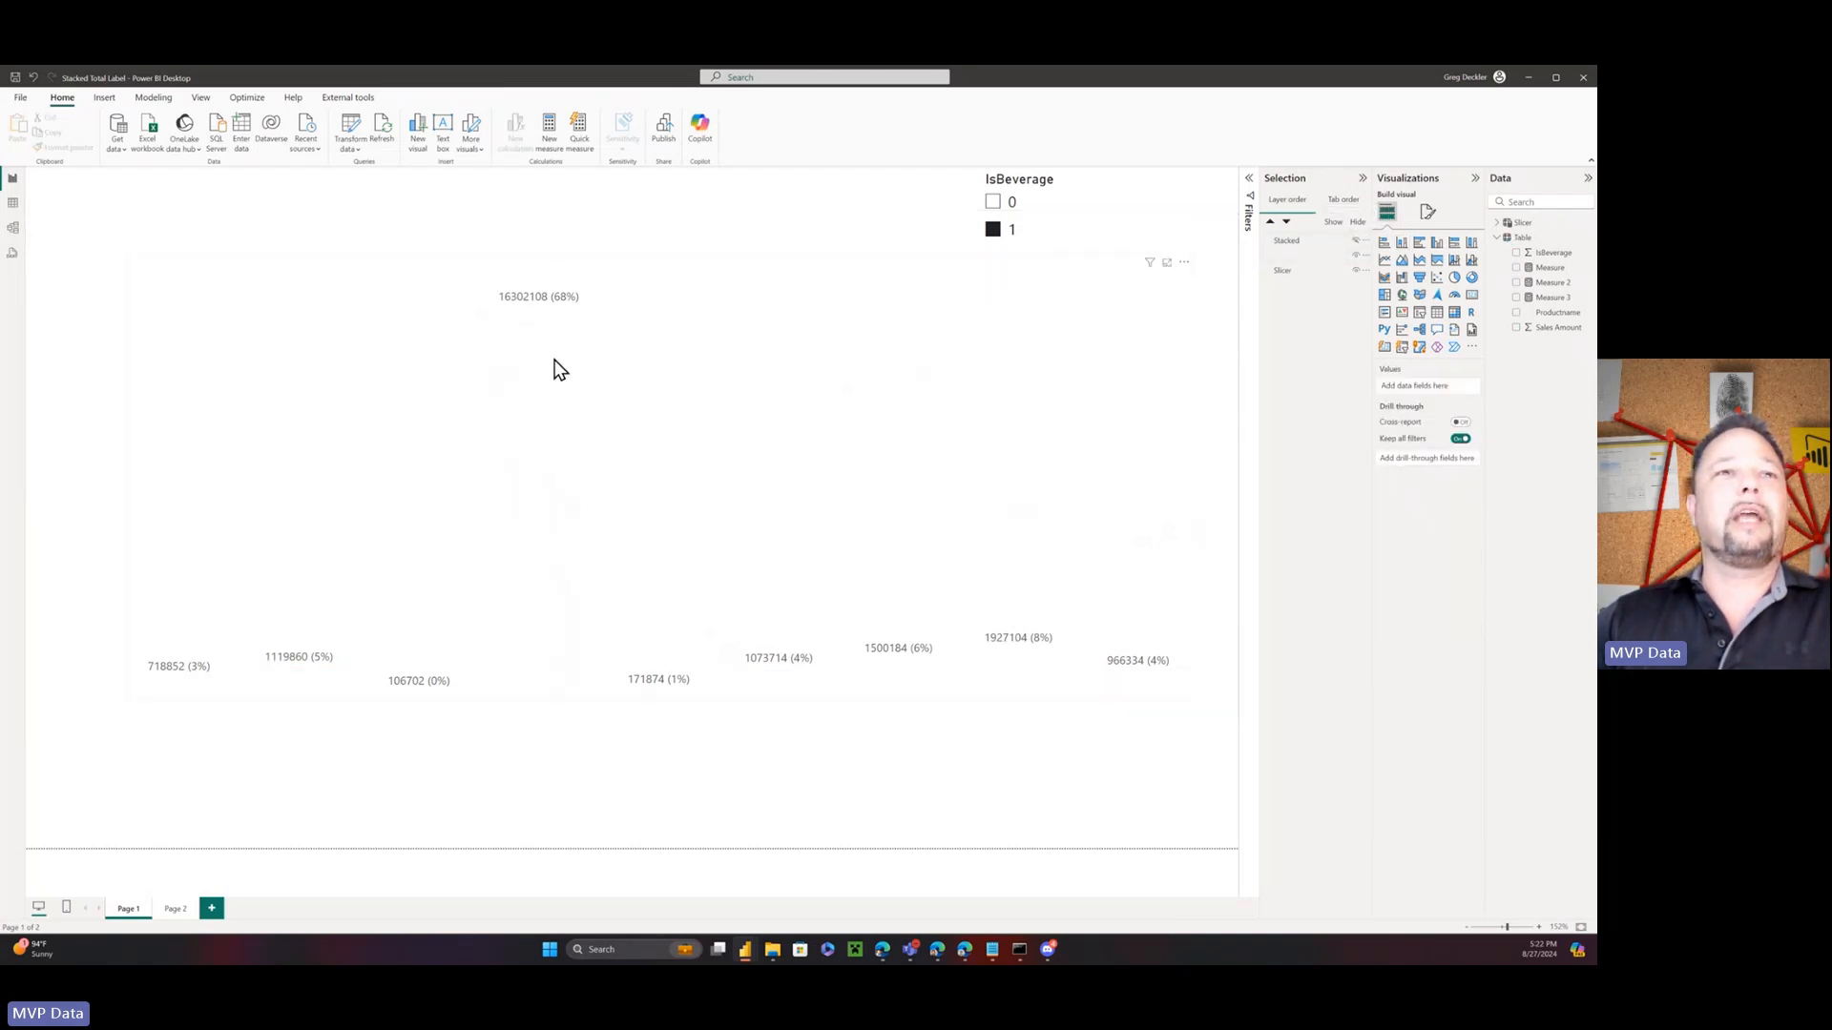
click(1355, 242)
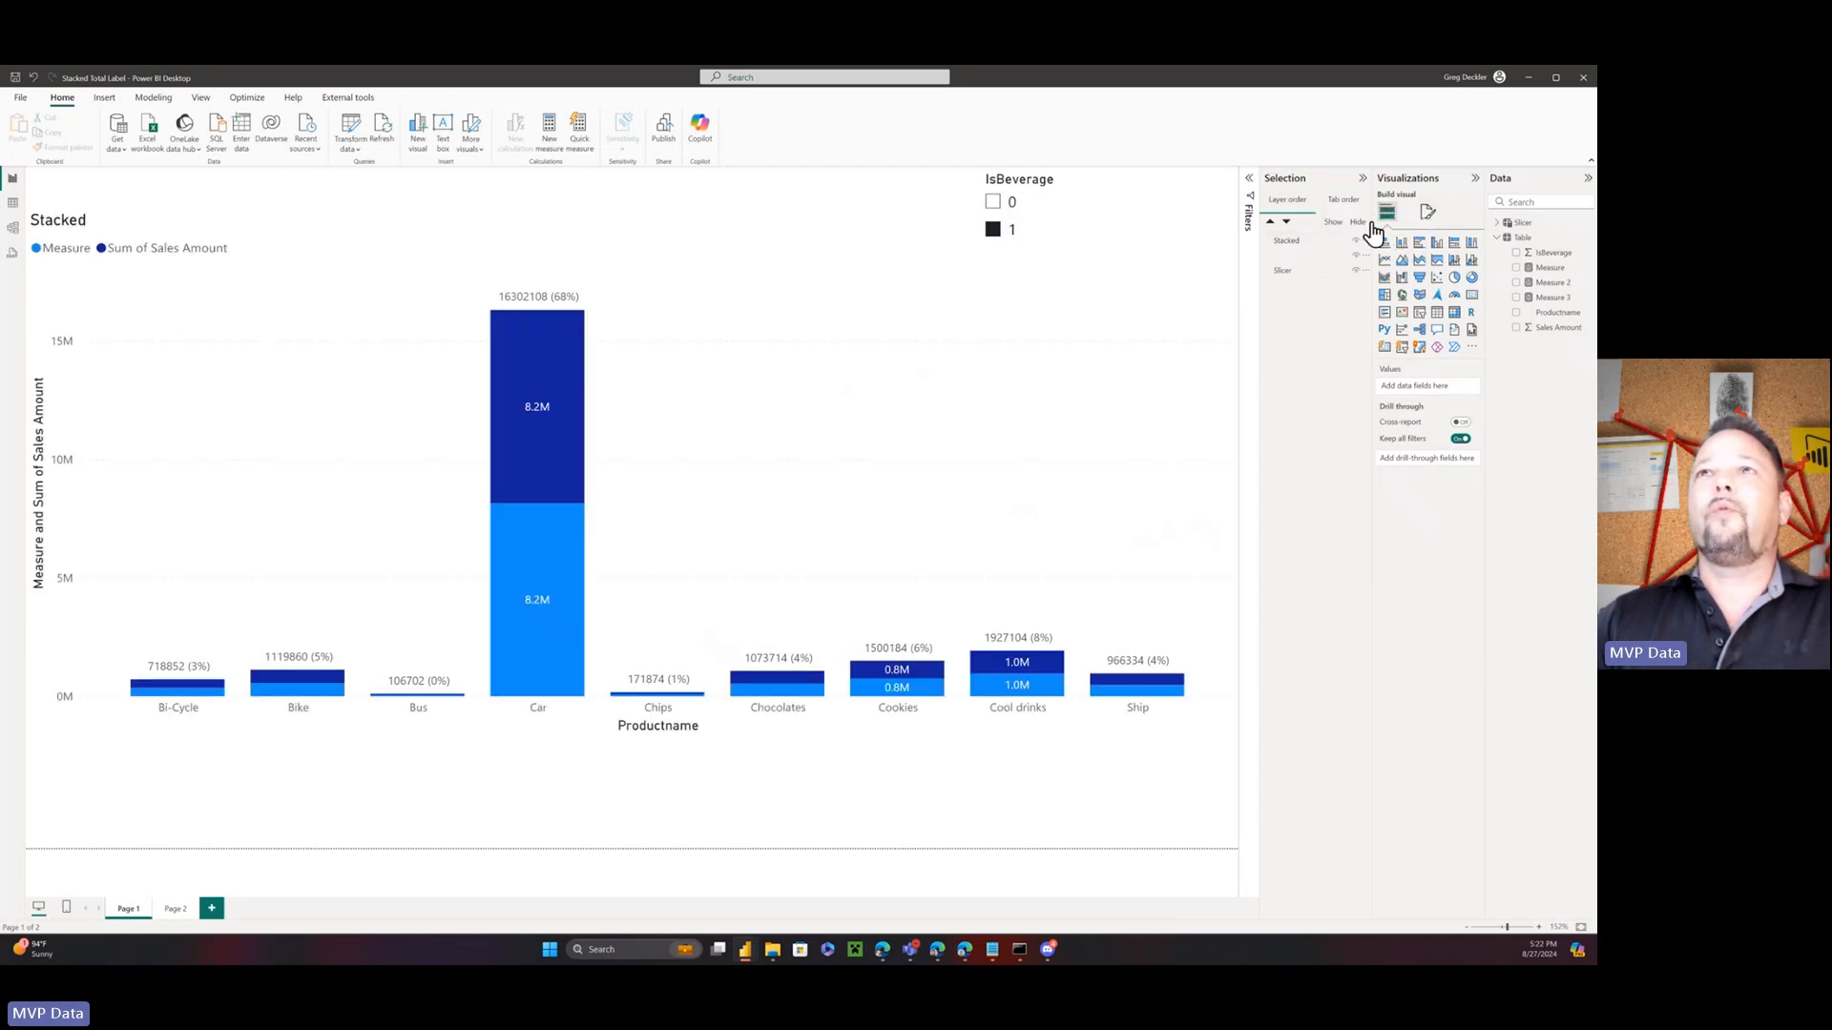
Examine the Stacked chart's data label options, including its Value settings, in the visual formatting options
click(704, 234)
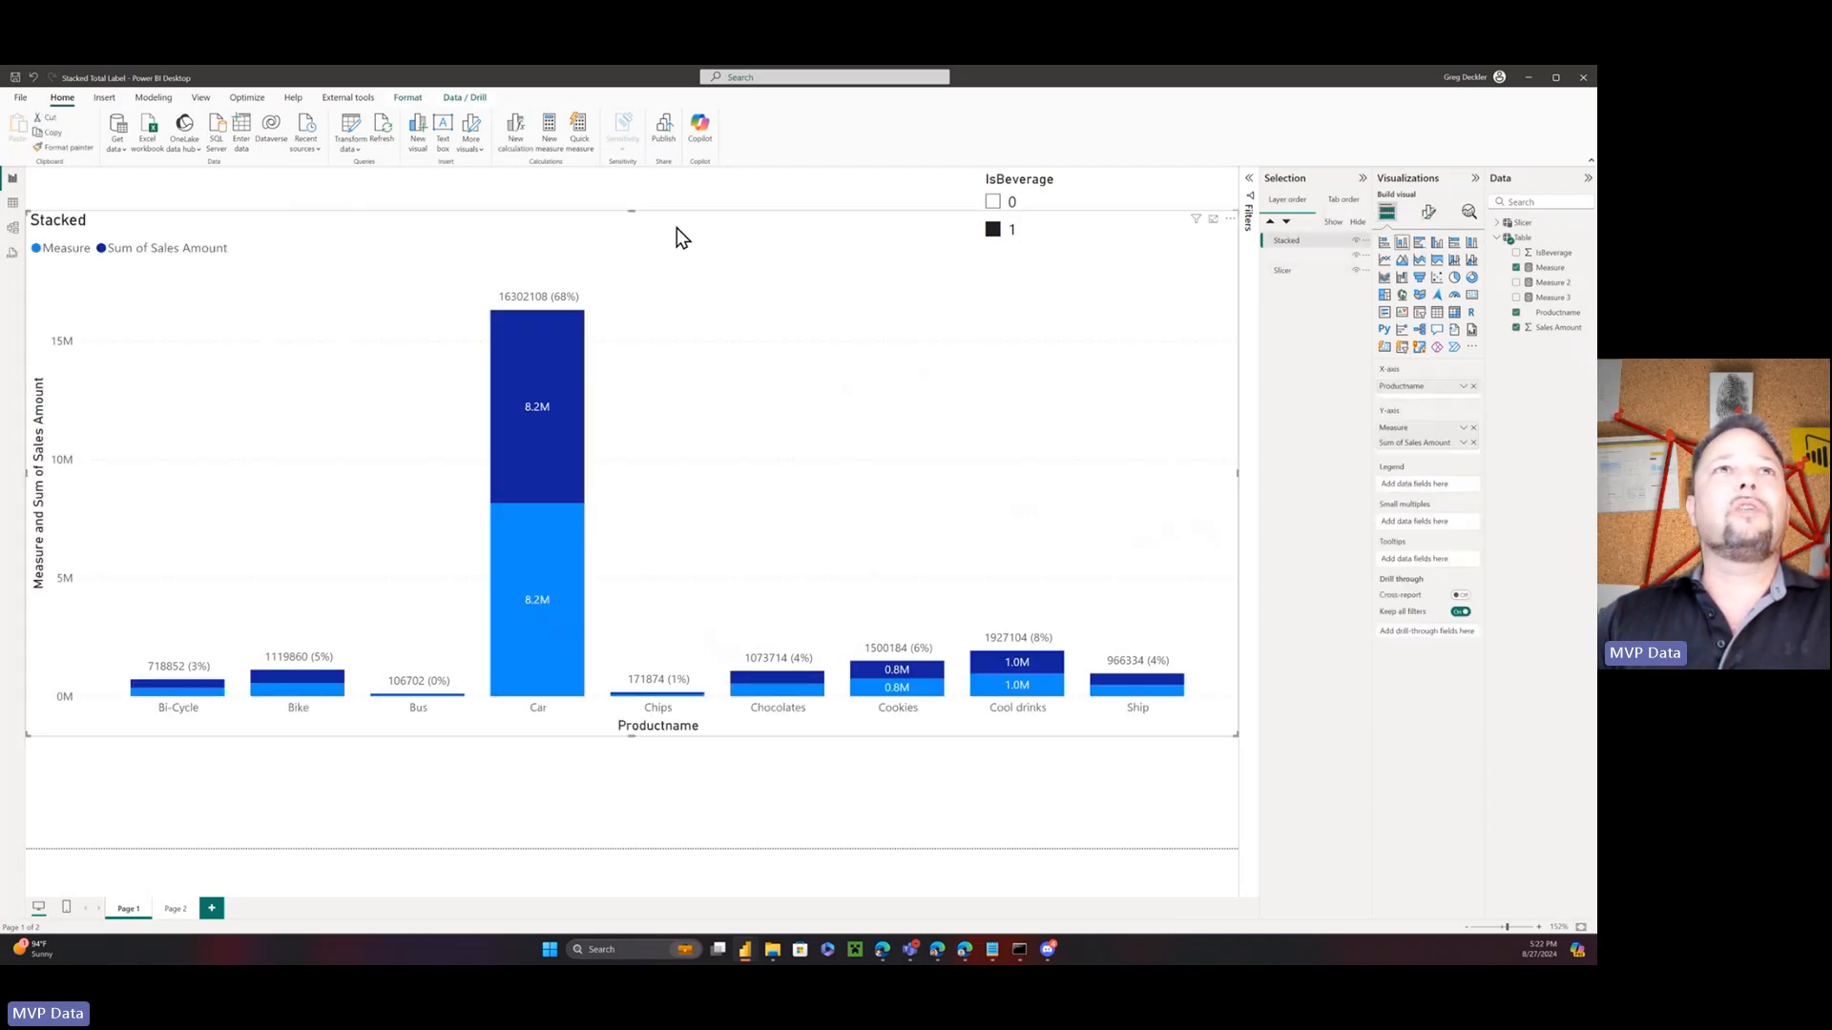
click(1430, 212)
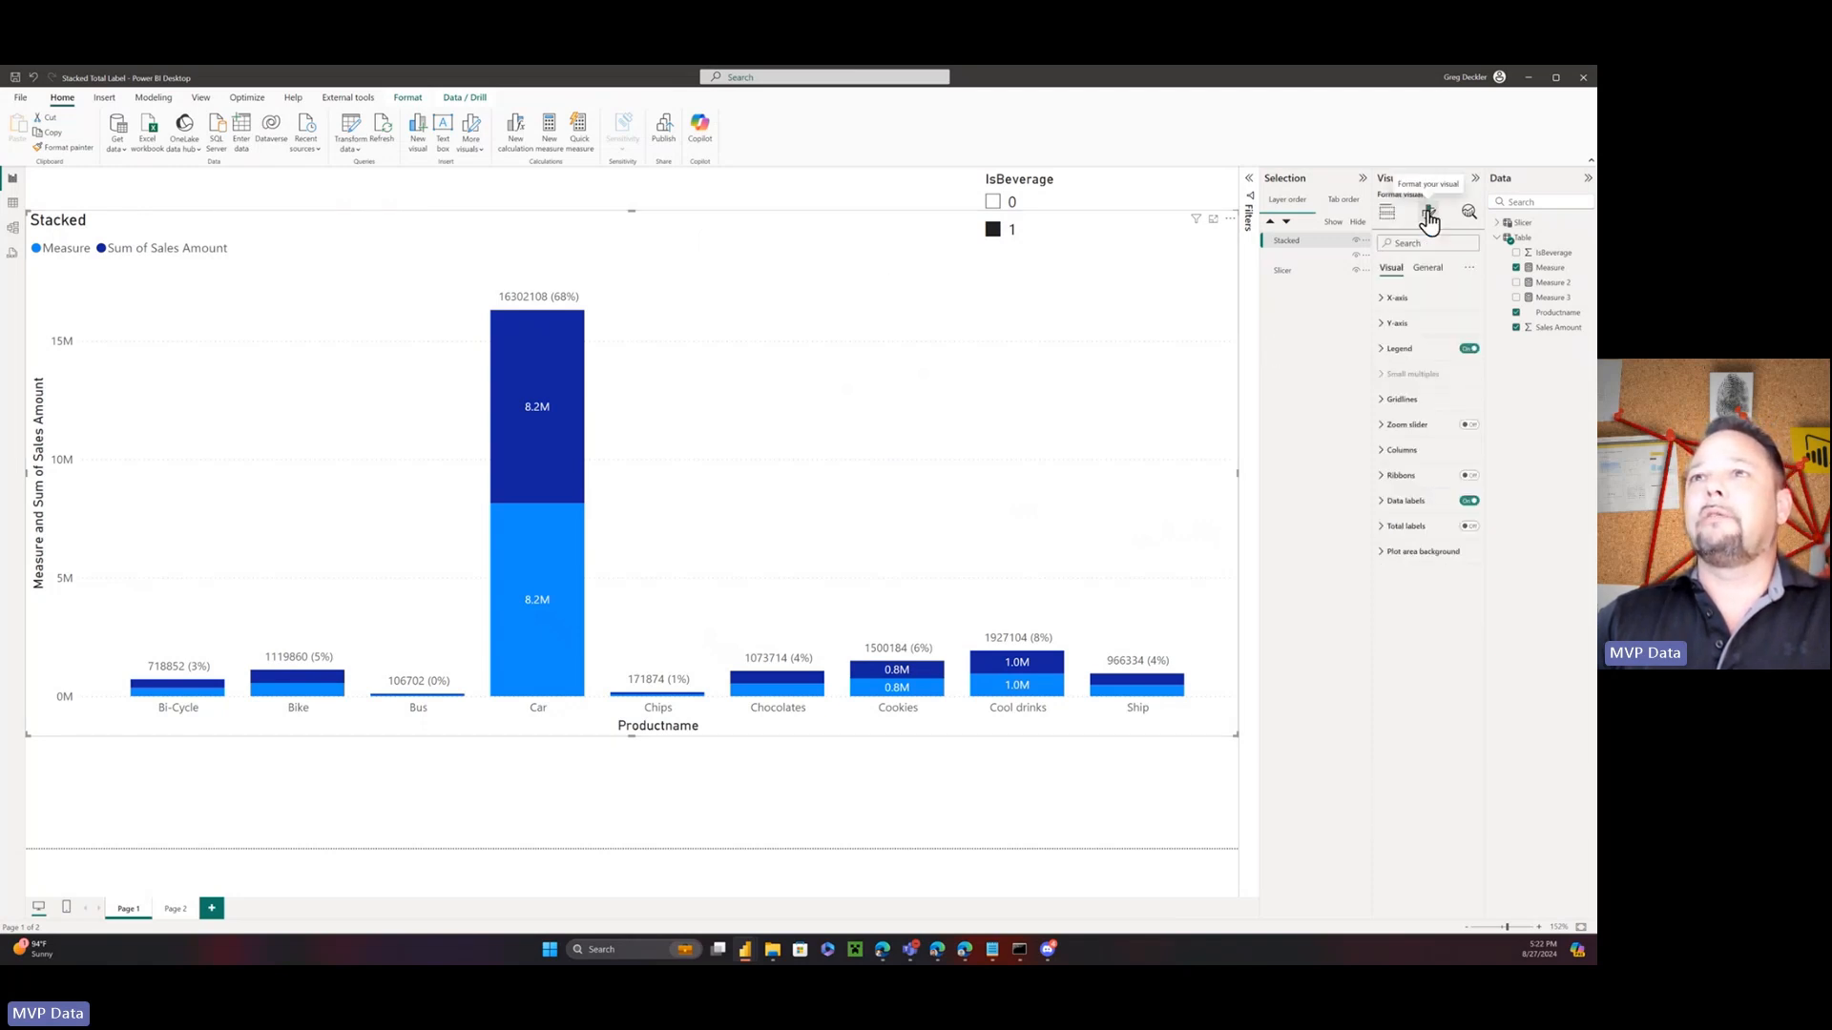
click(1384, 506)
scroll(1441, 477, down, 1)
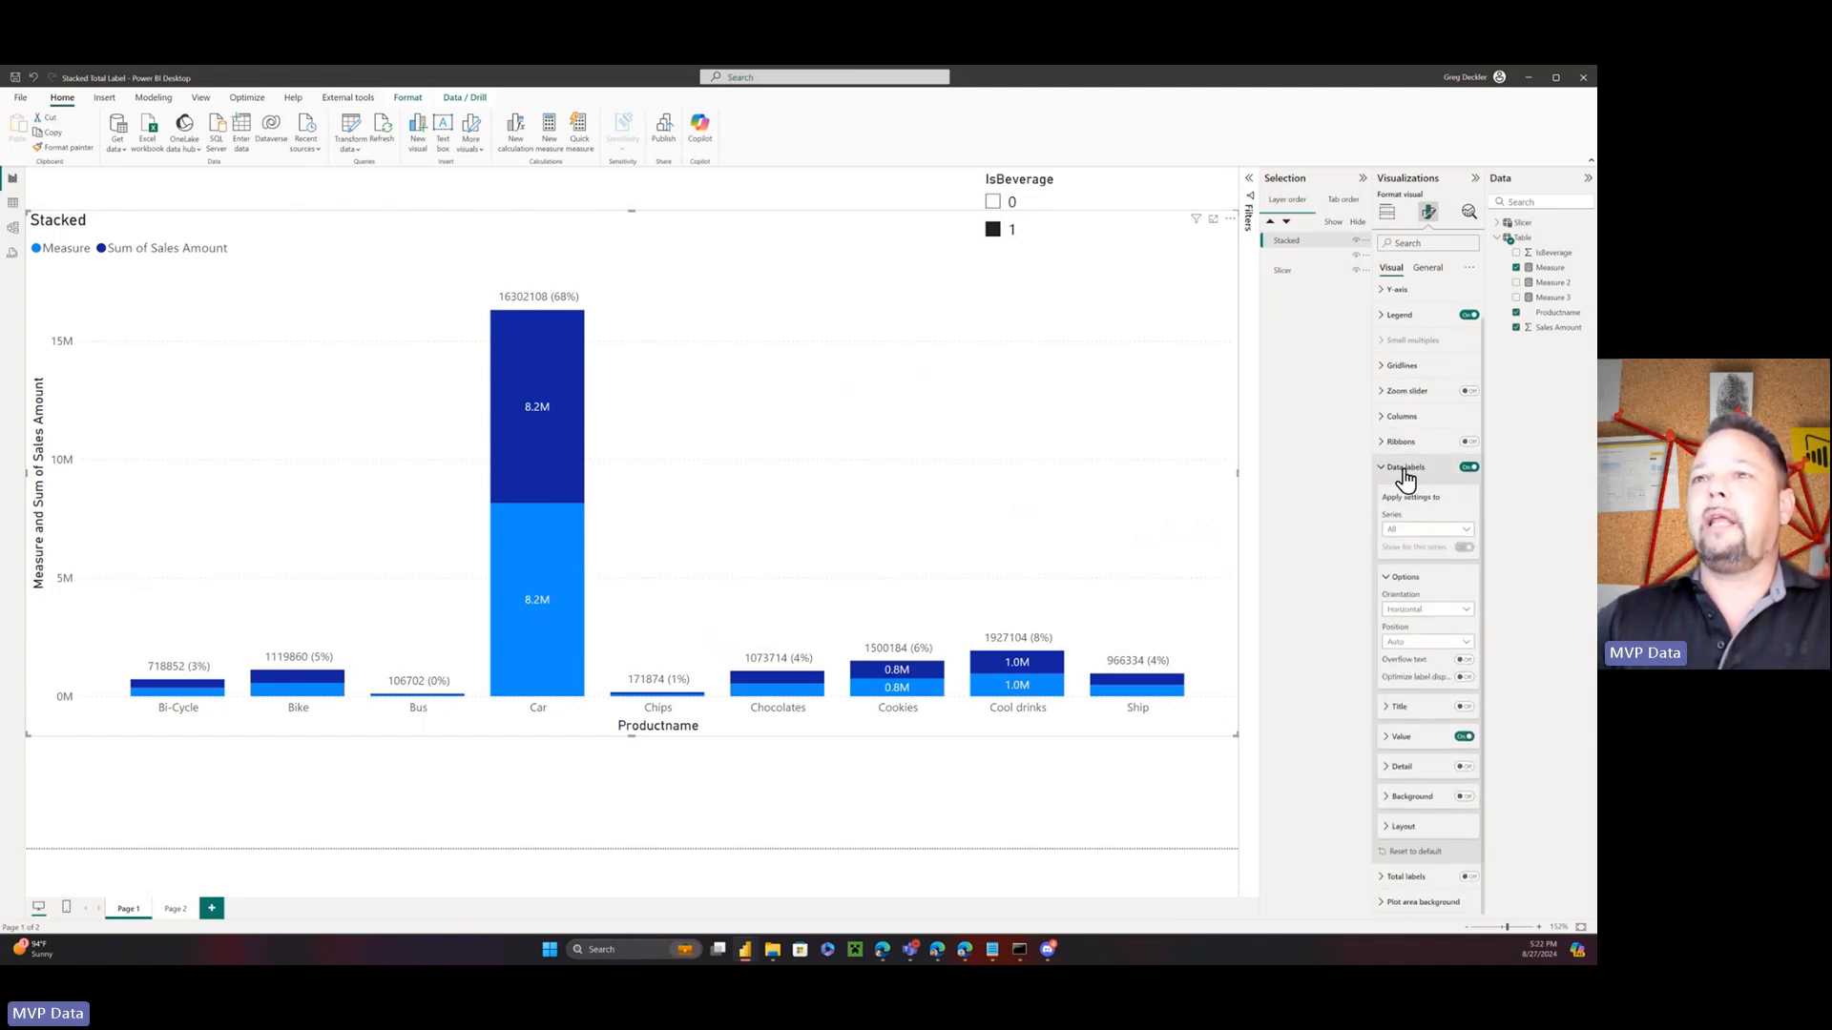
click(1385, 742)
scroll(1460, 572, down, 4)
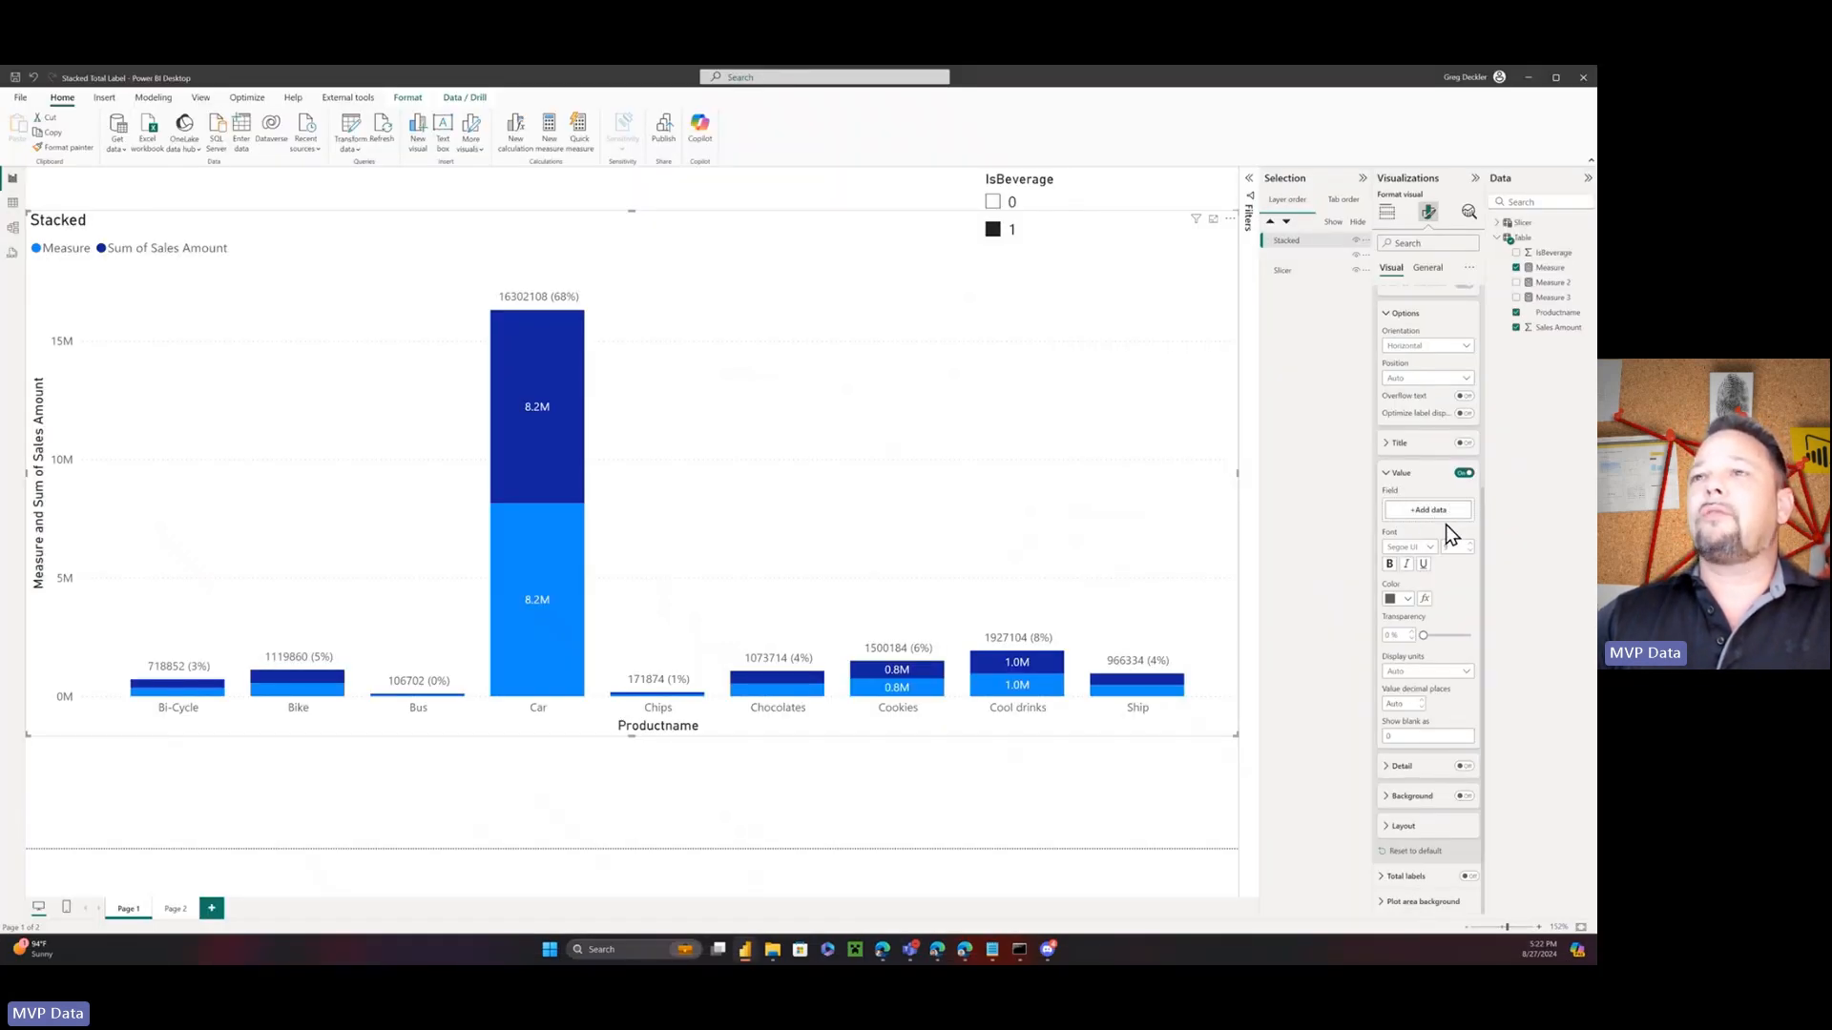
scroll(1390, 485, up, 3)
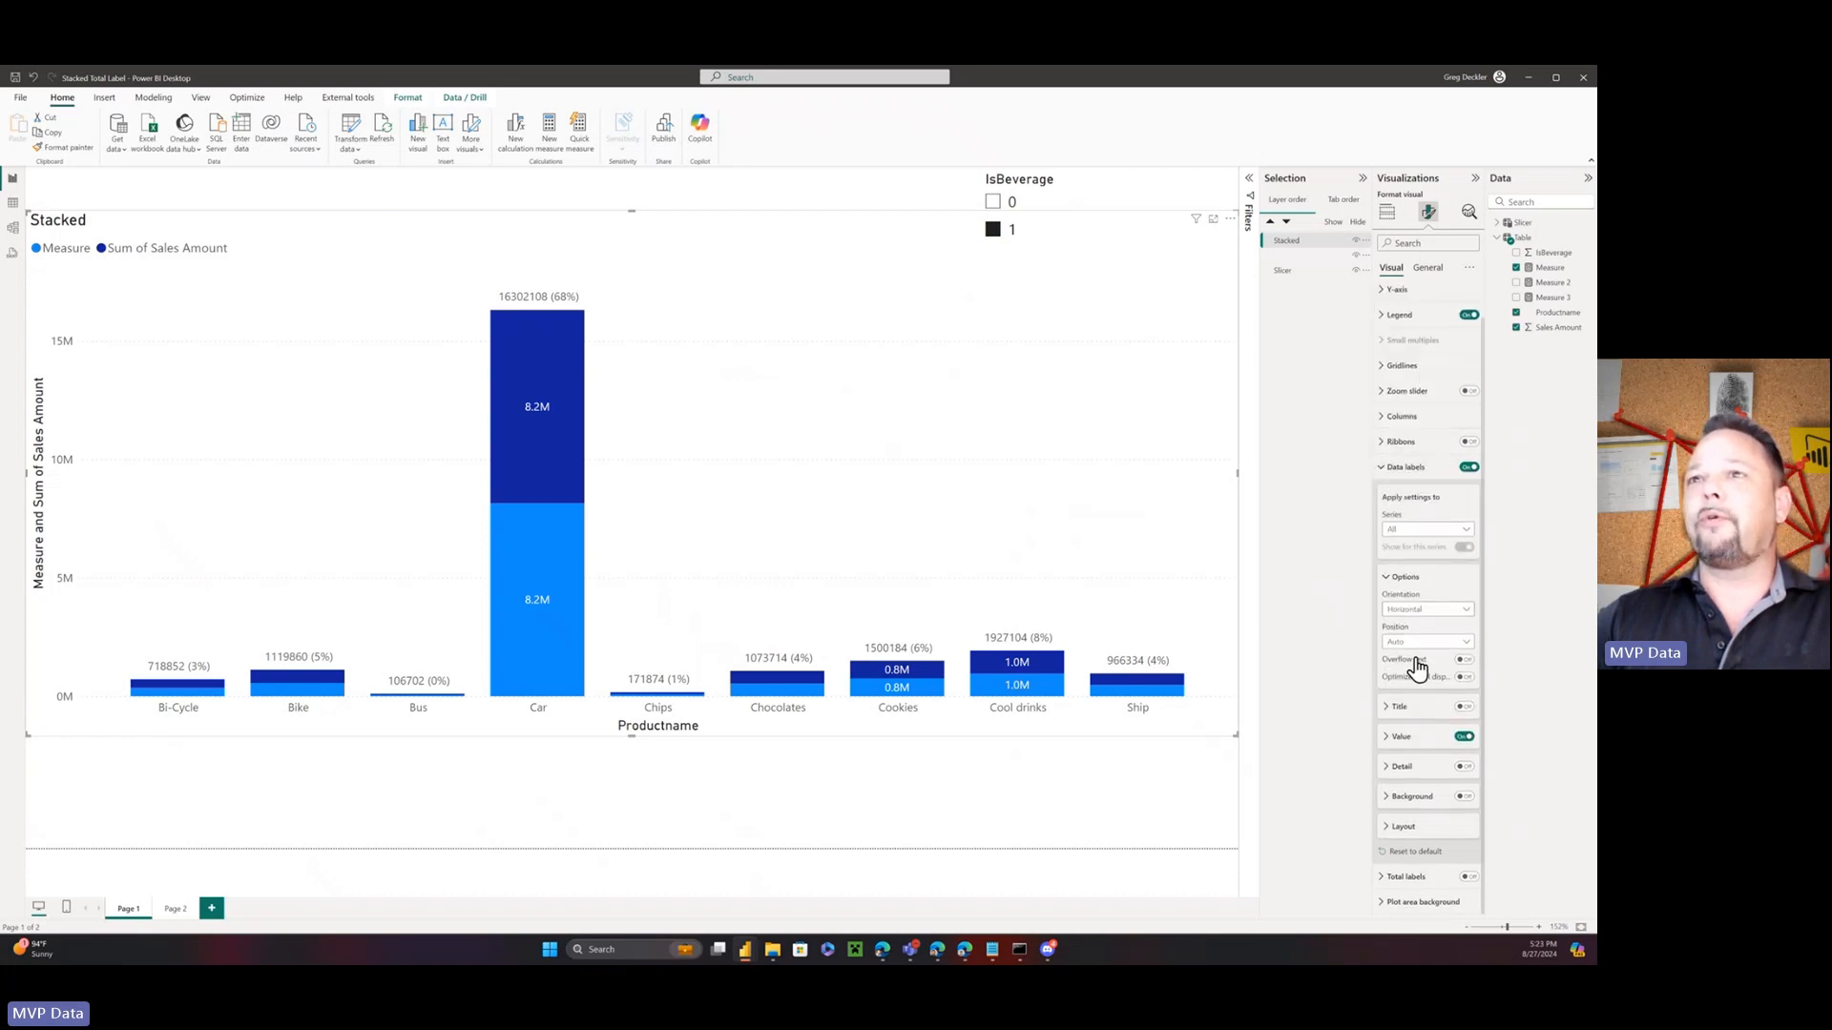
click(1381, 469)
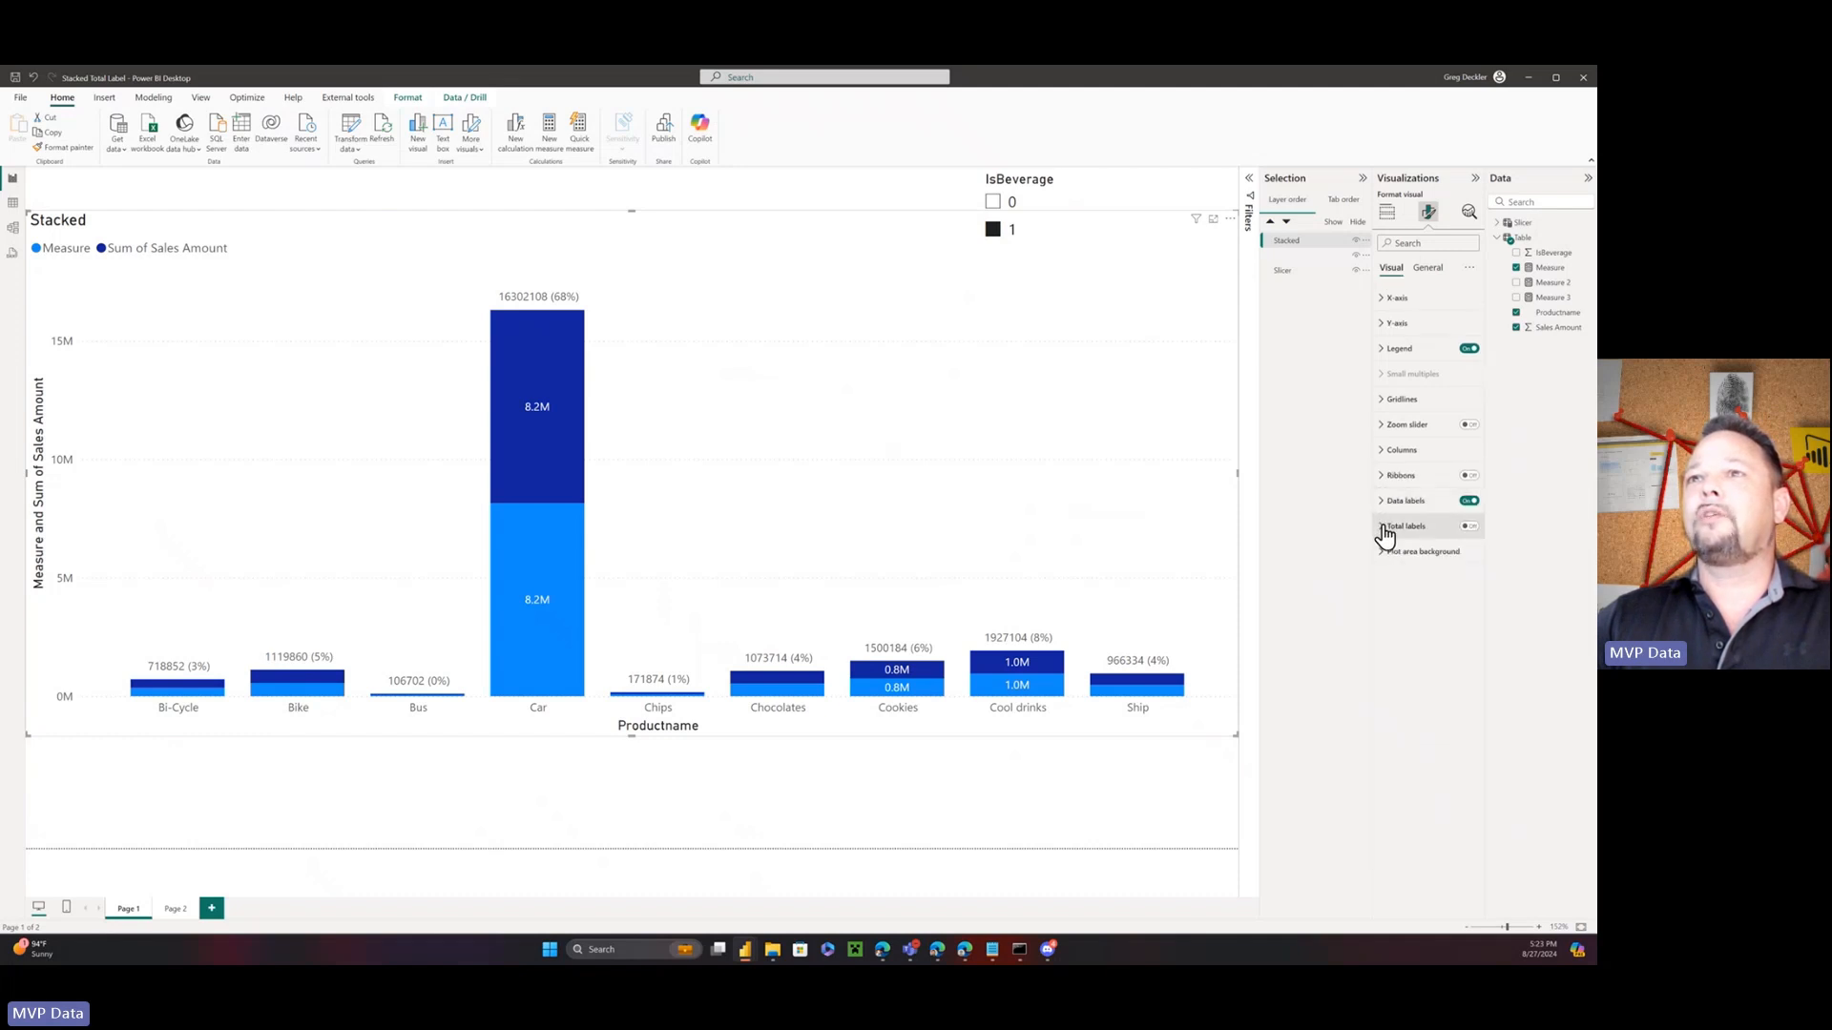
Try total labels on the Stacked chart, review their Values options against the data labels, and turn them off again
click(1383, 527)
click(1469, 528)
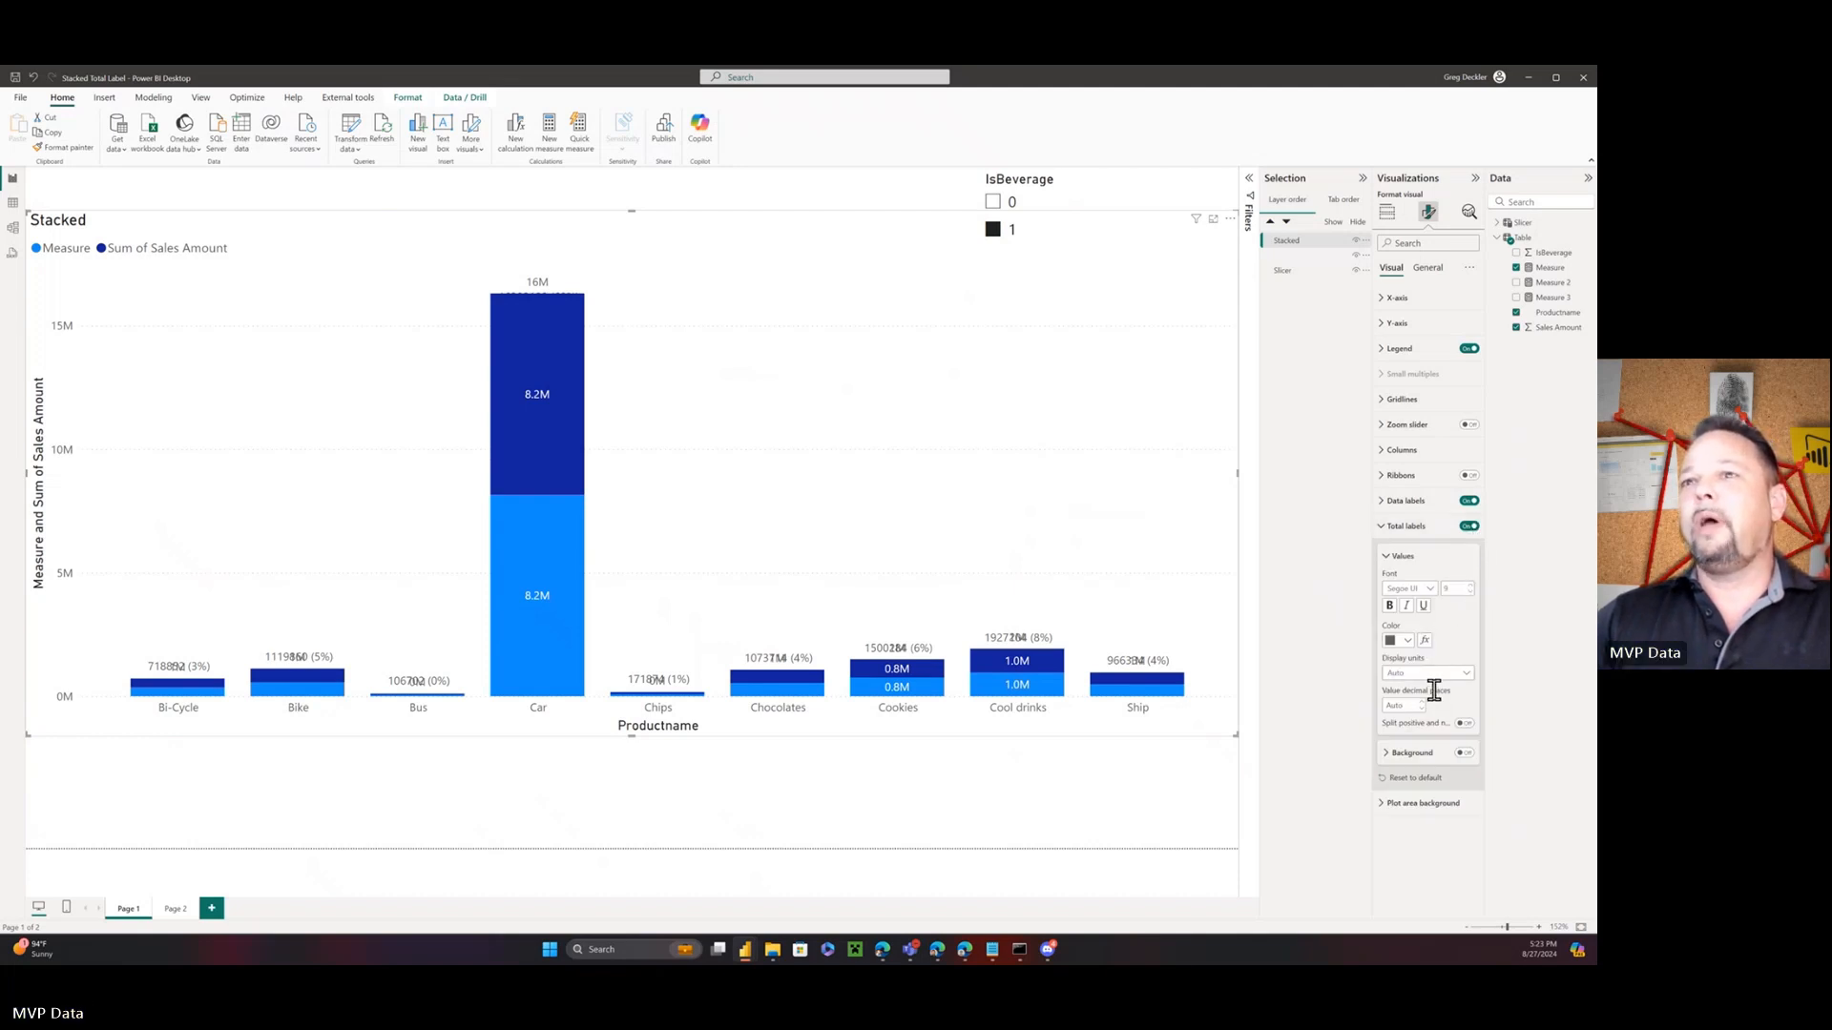
click(1385, 563)
click(1388, 501)
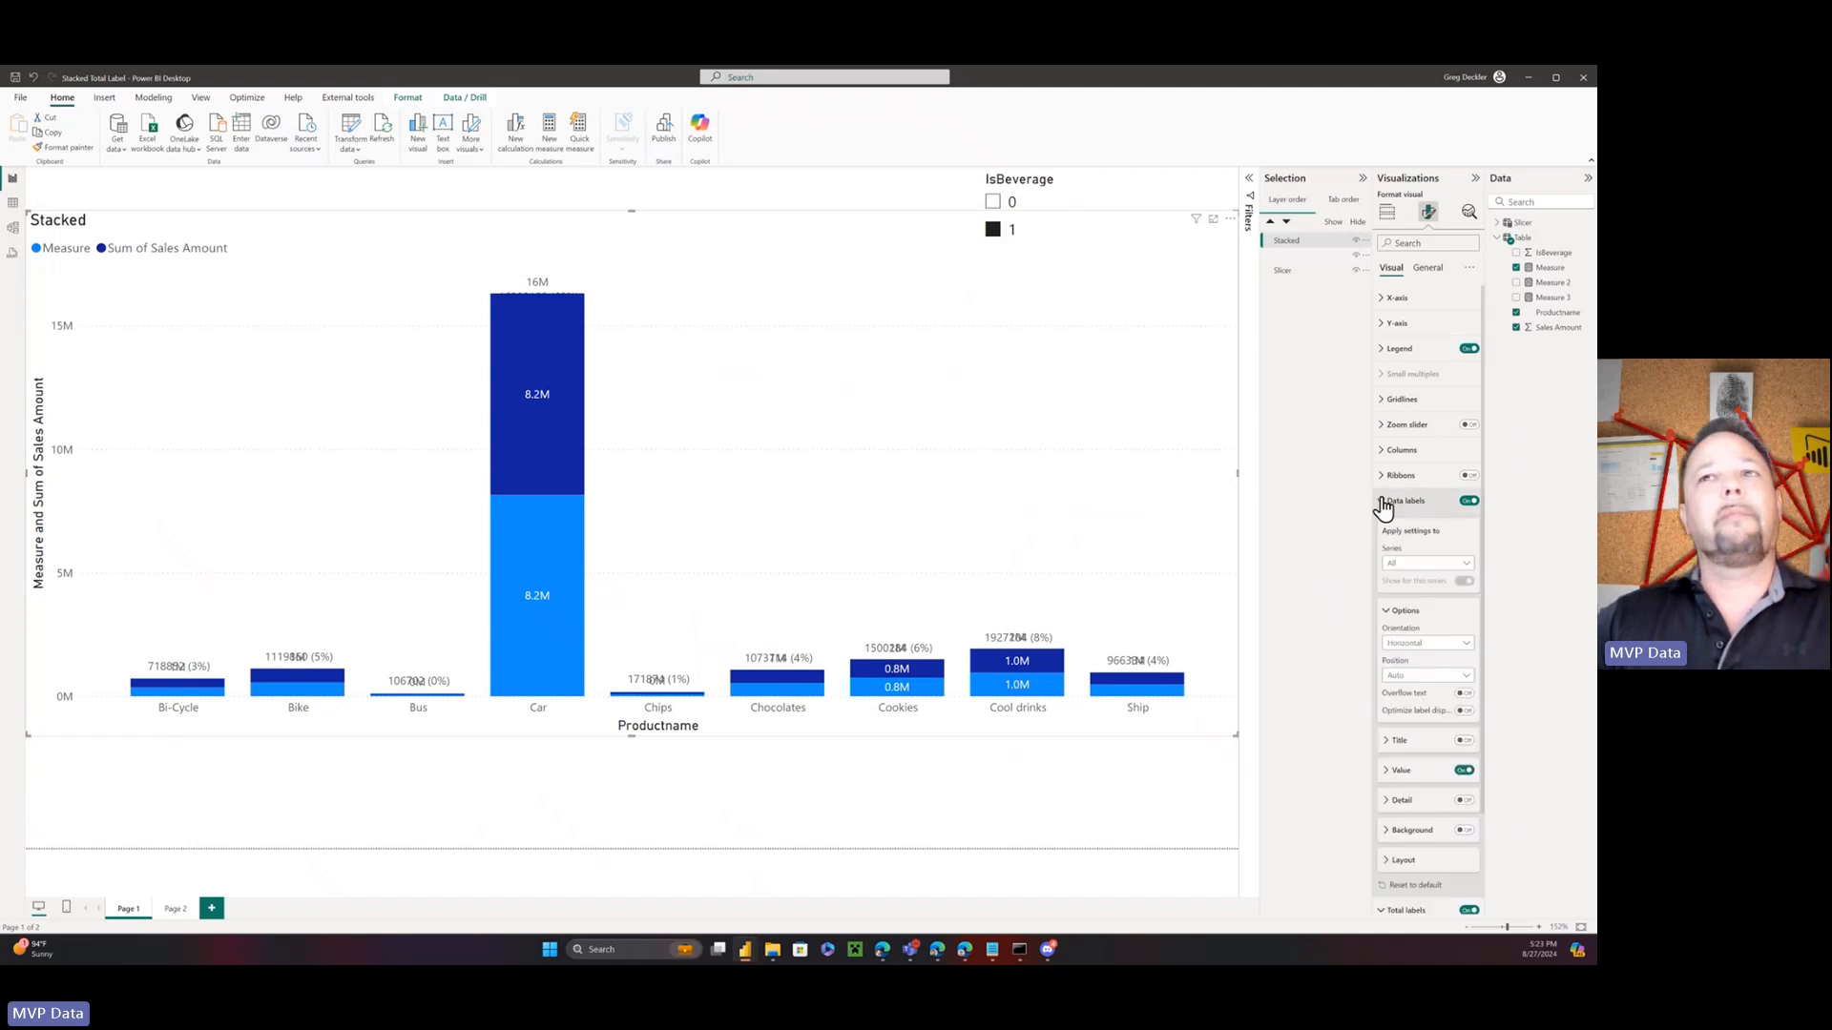
click(1383, 503)
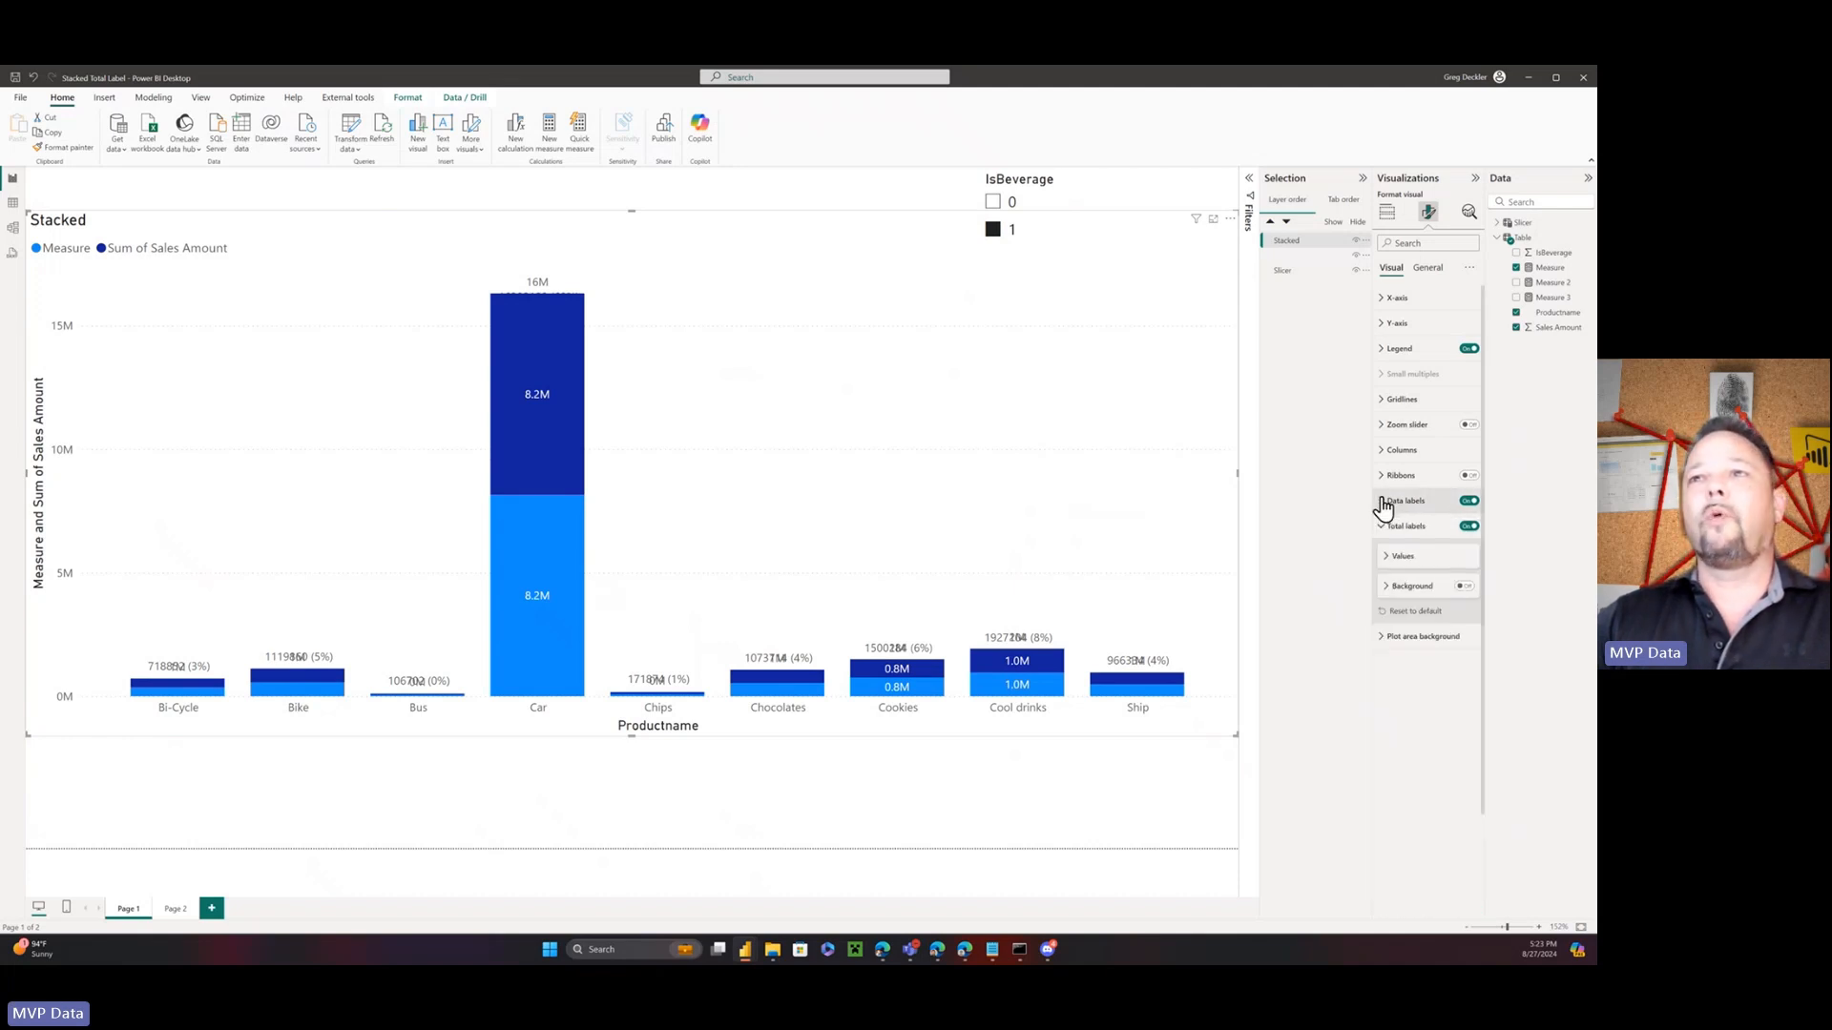
click(1386, 558)
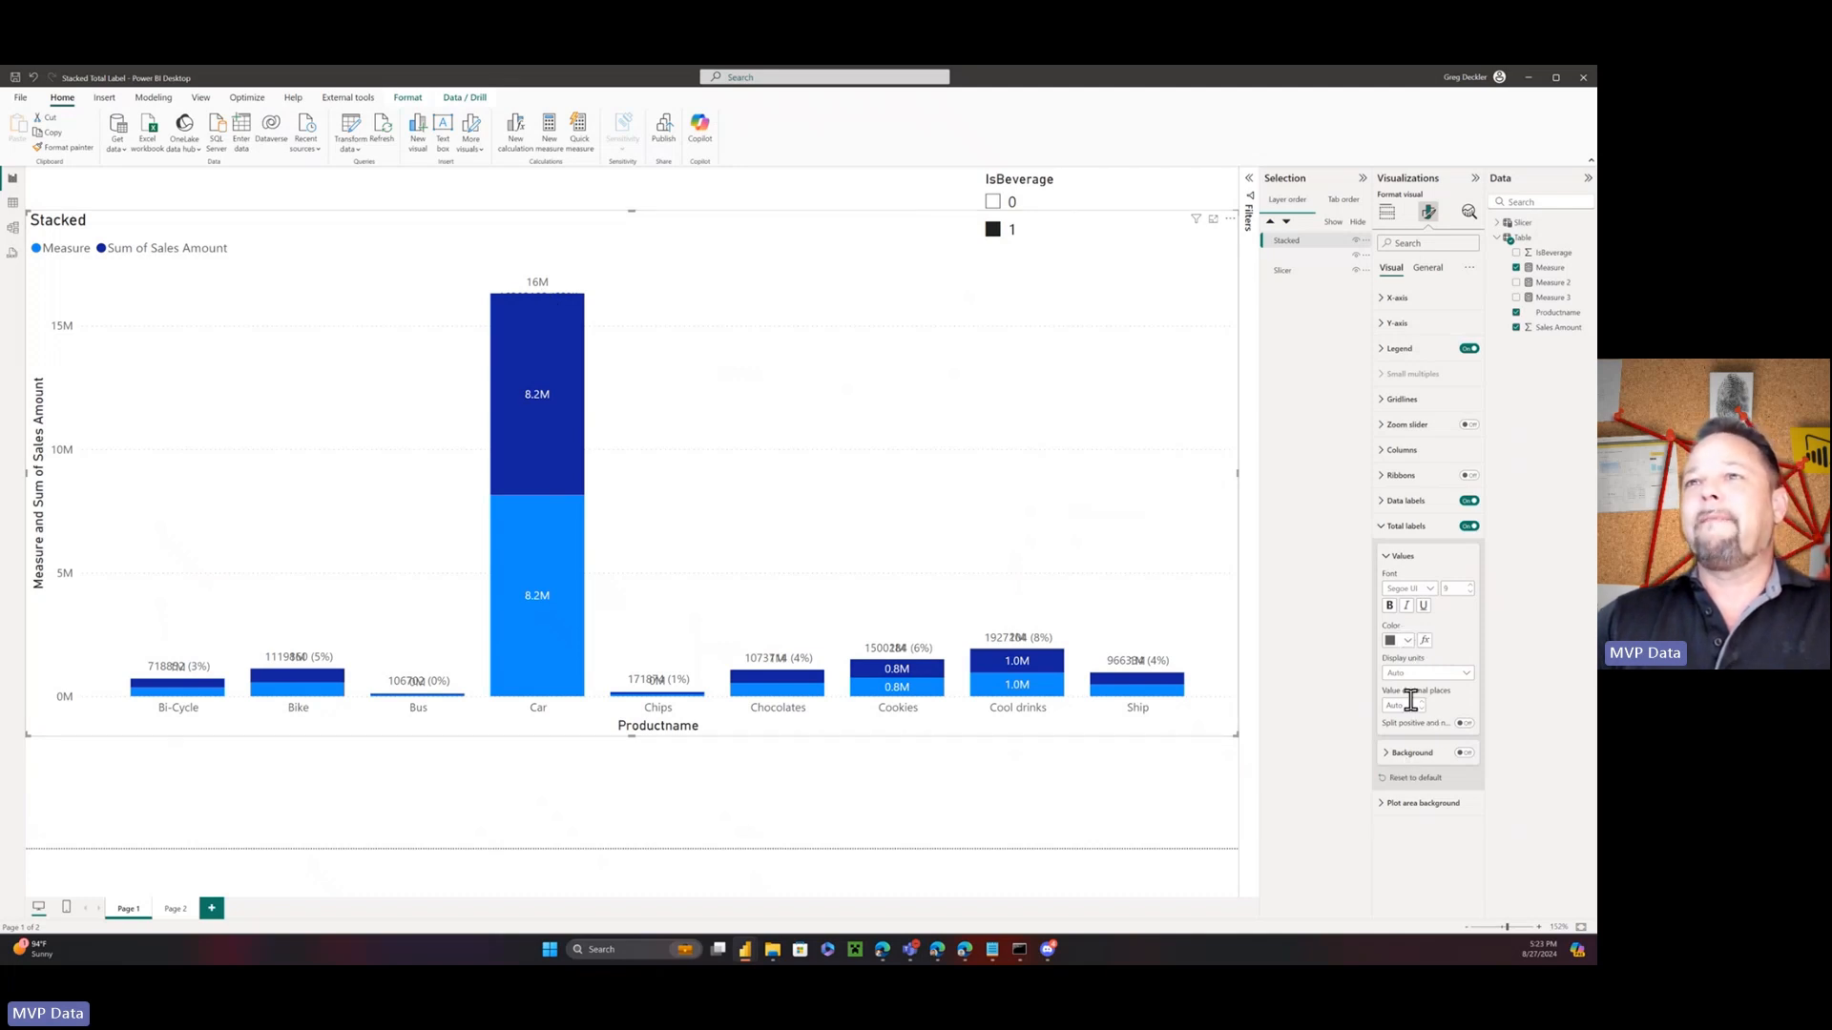
click(1468, 528)
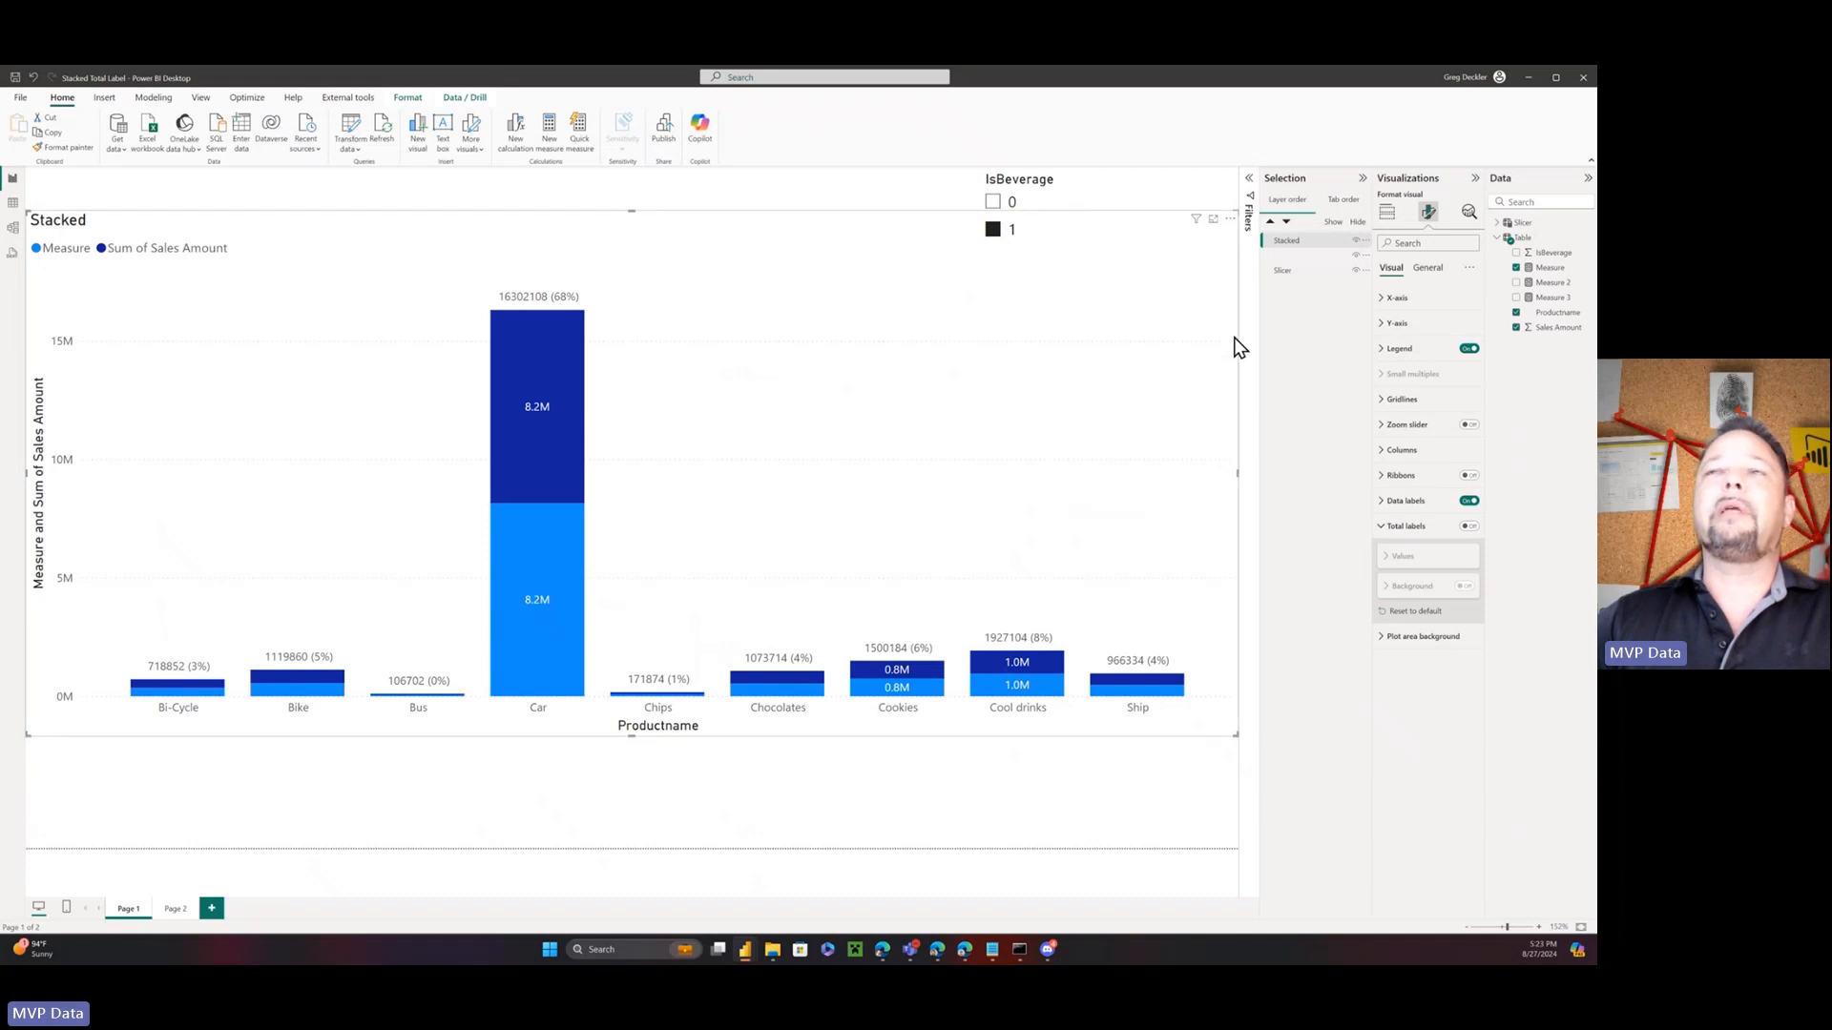
Select the unnamed total-label chart layer, hide the Stacked chart to view the labels alone, and show it again
click(1341, 255)
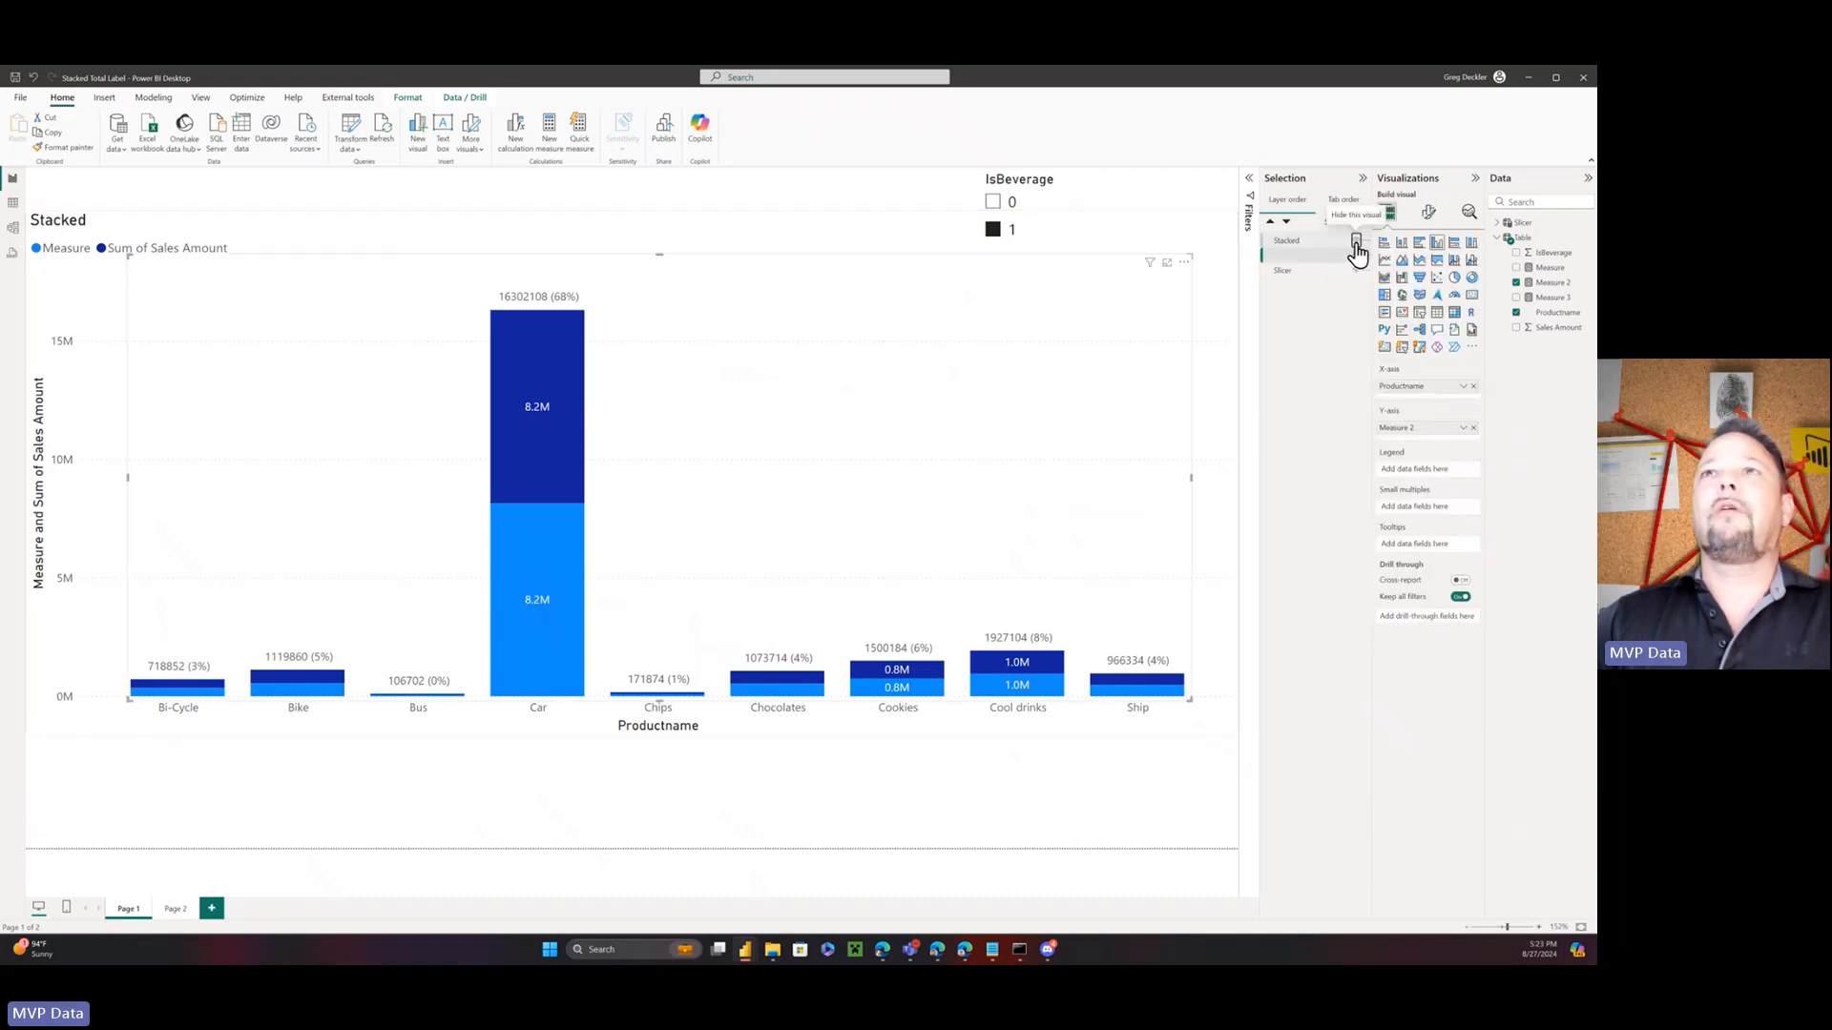
click(1356, 242)
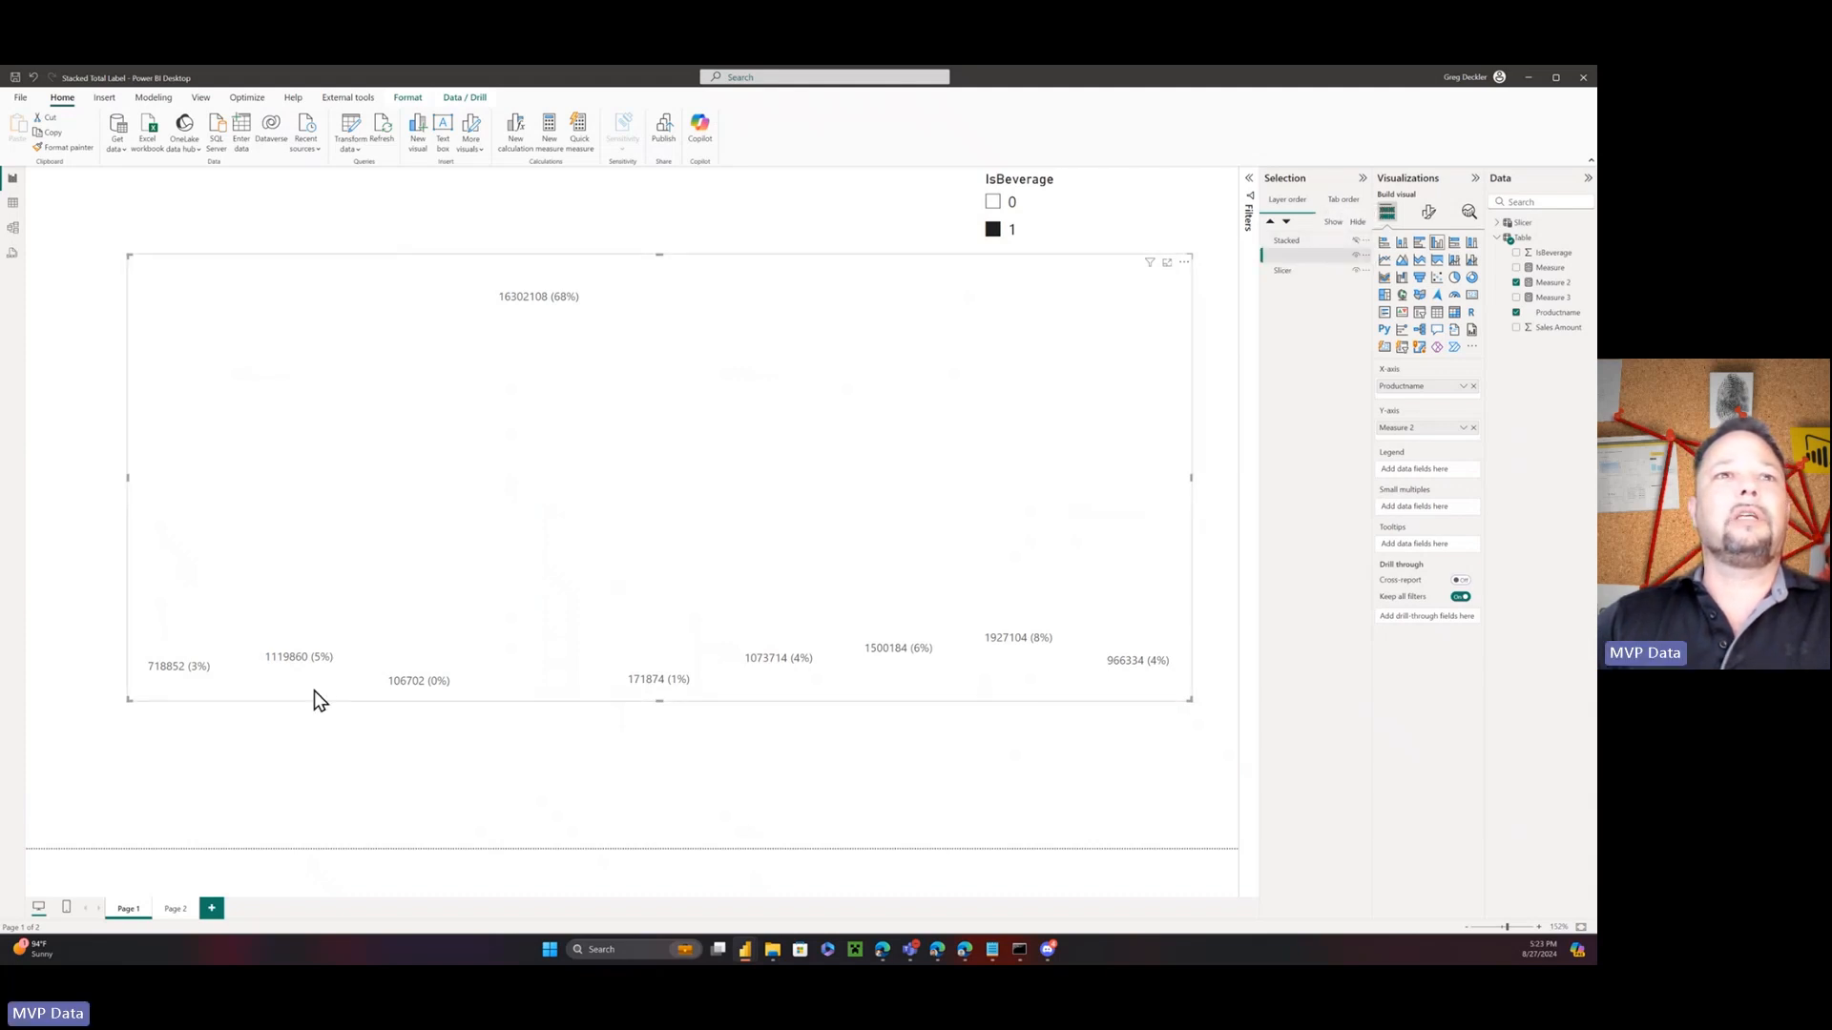
click(1301, 242)
right_click(1362, 240)
click(1353, 243)
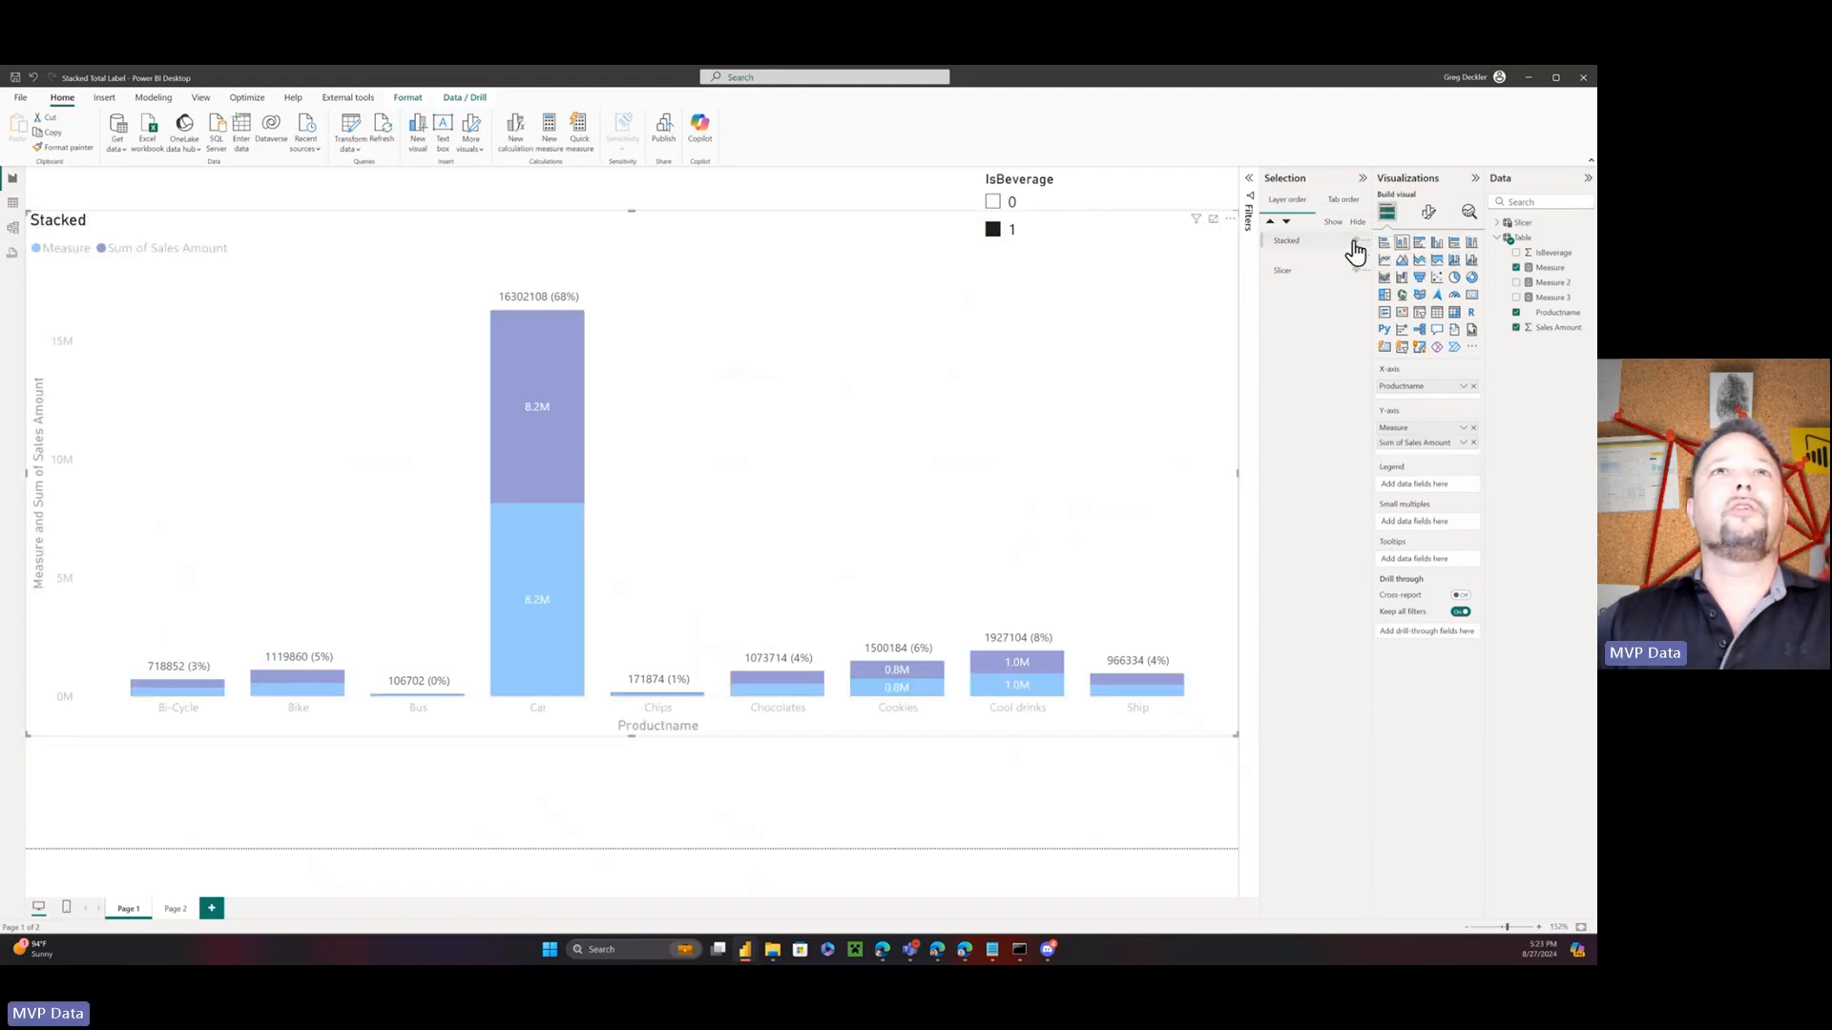
Hide the Stacked chart and inspect the total-label chart's Y-axis Range and X-axis Values formatting
click(1297, 255)
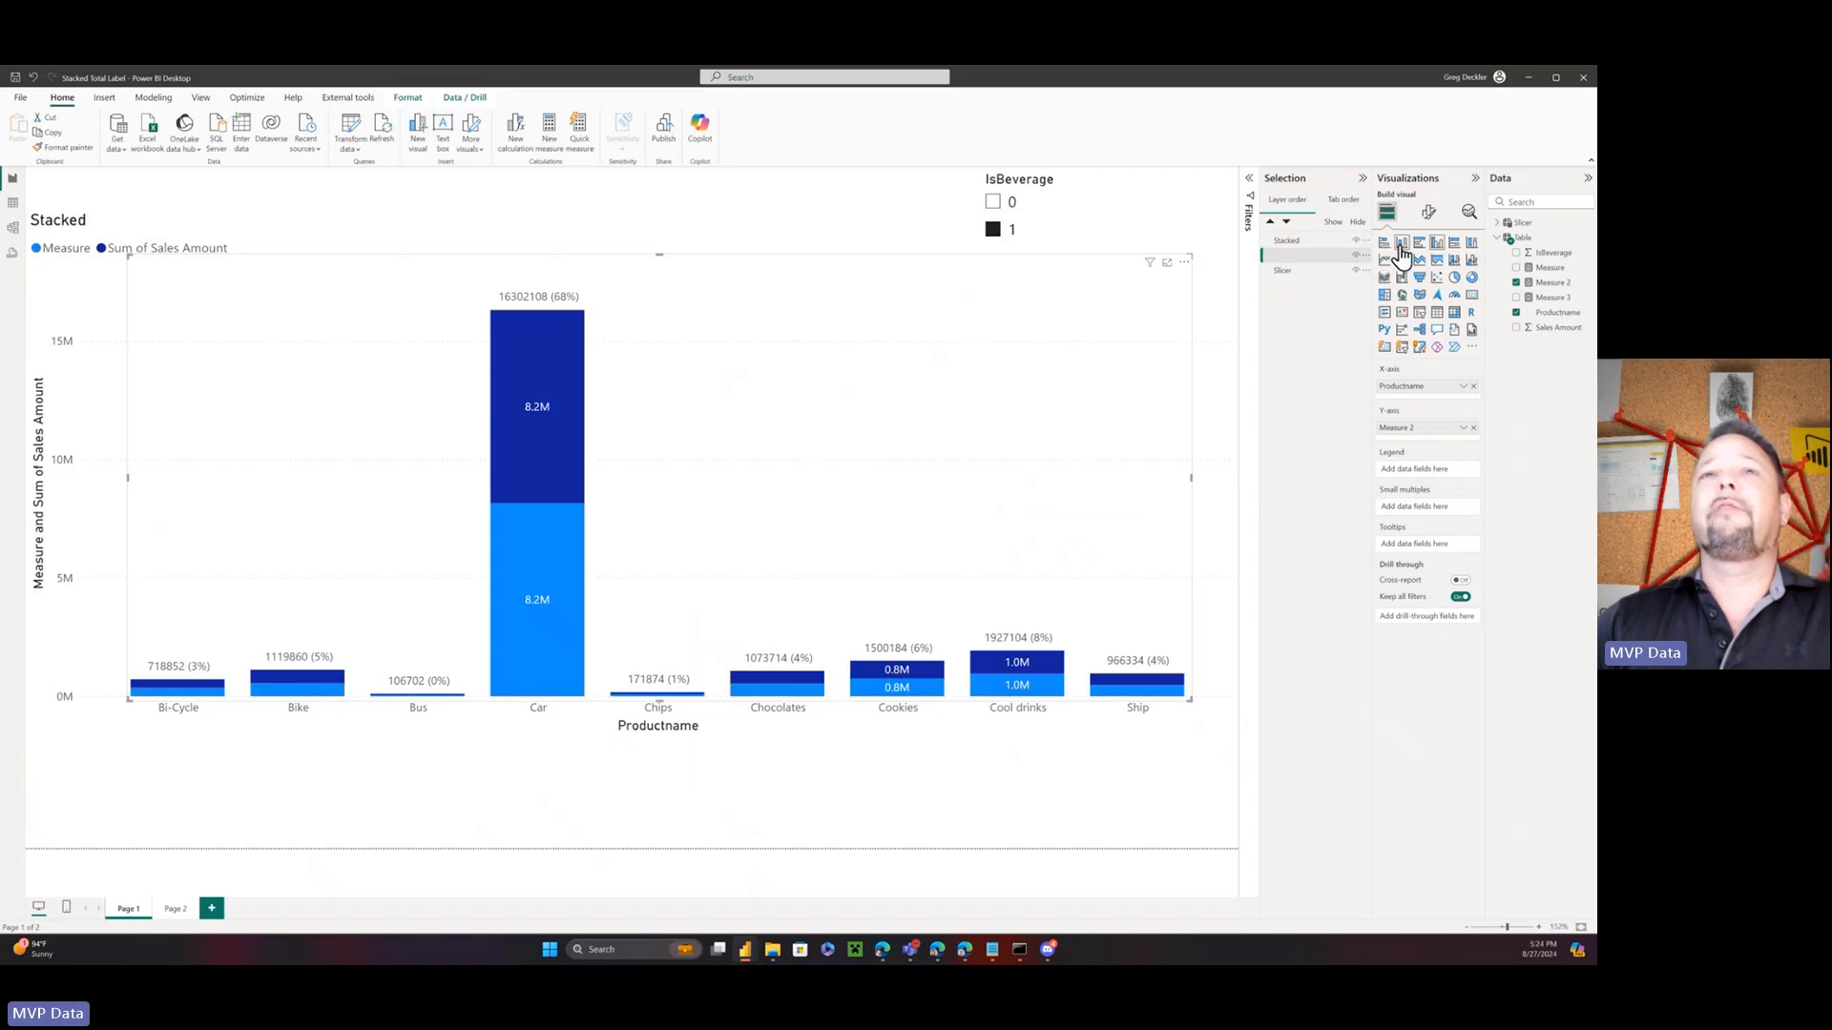
click(1355, 240)
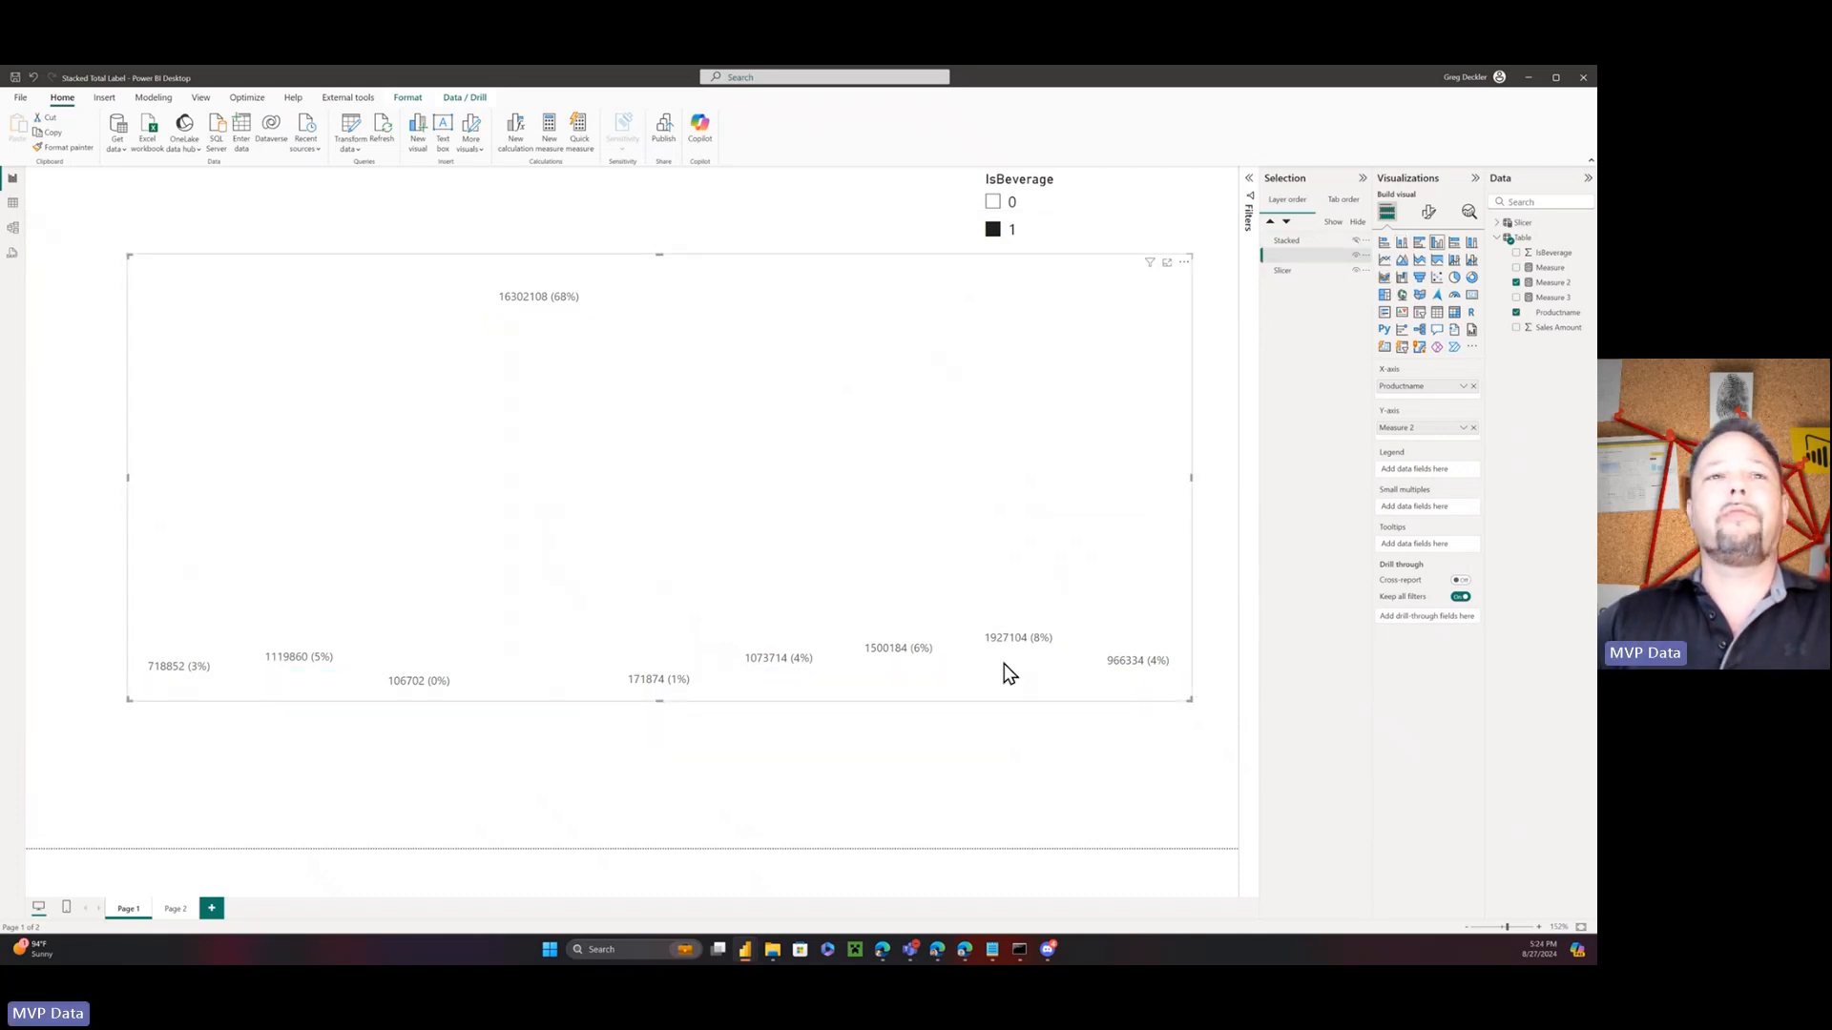
click(1428, 215)
click(1391, 324)
click(1399, 354)
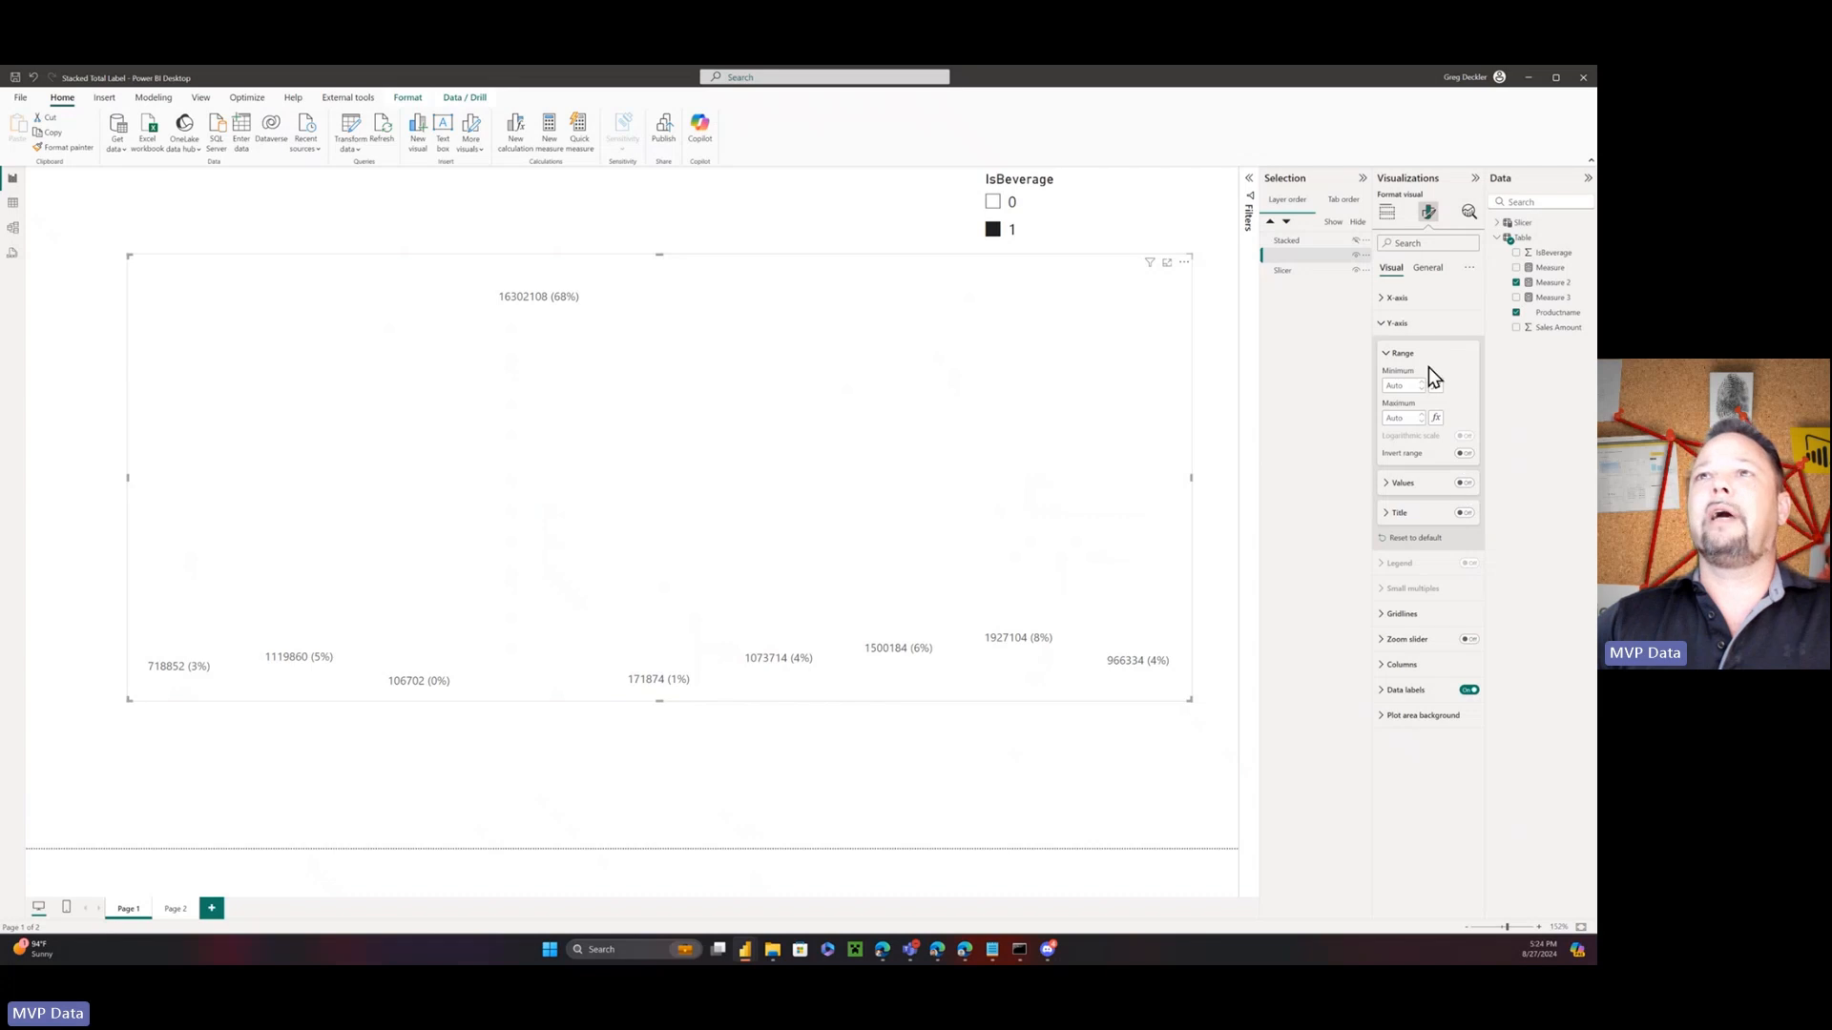
click(1388, 299)
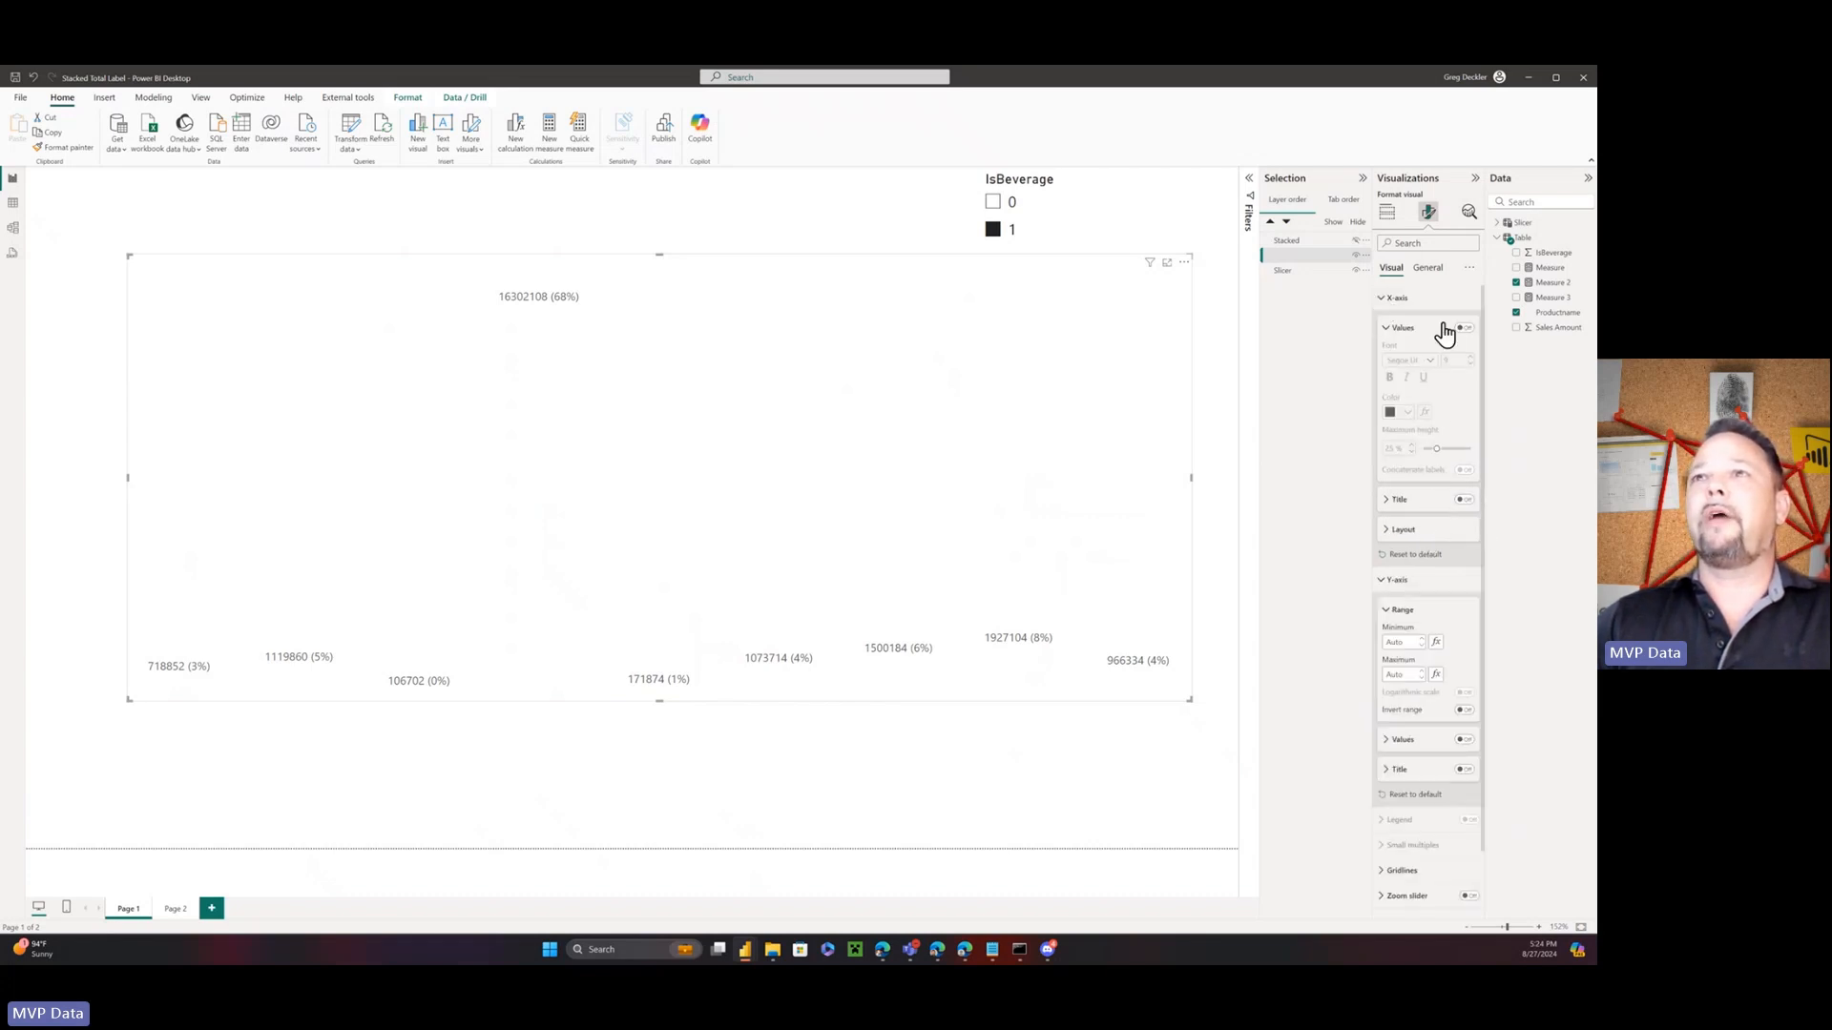
click(1396, 299)
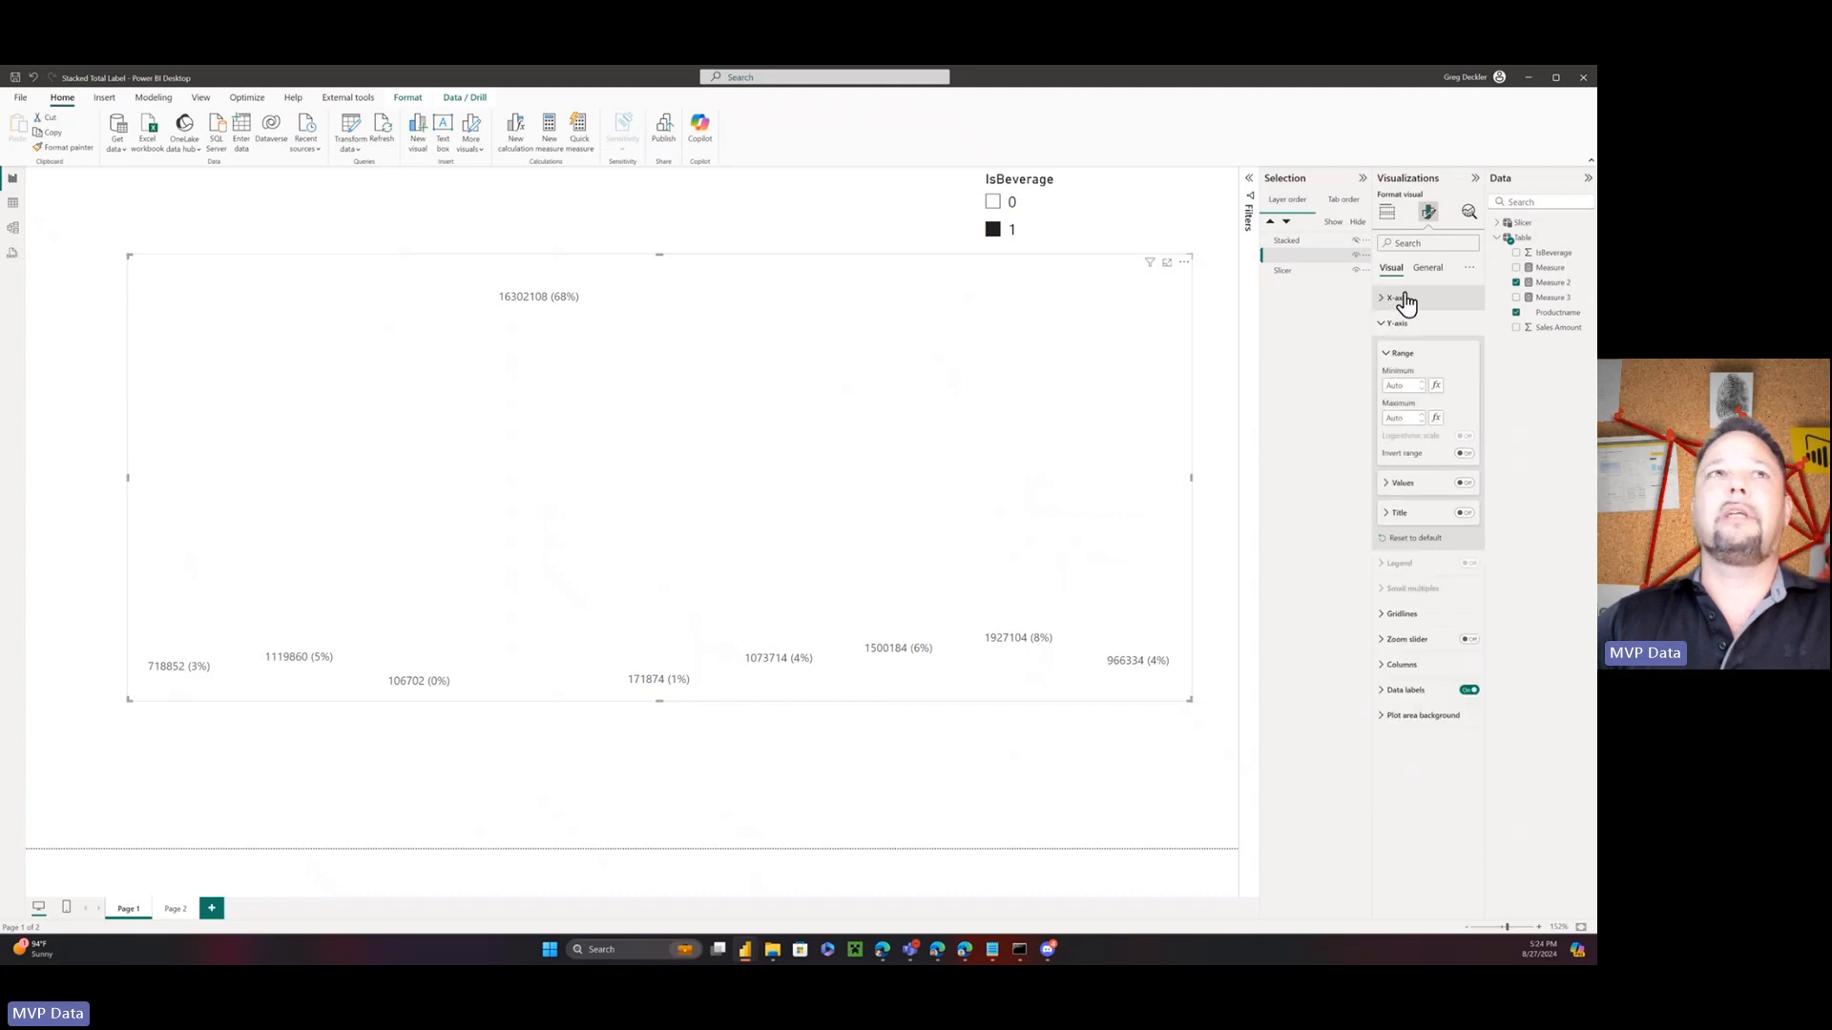
Change the column color of the total-label chart to black for all categories
click(1383, 666)
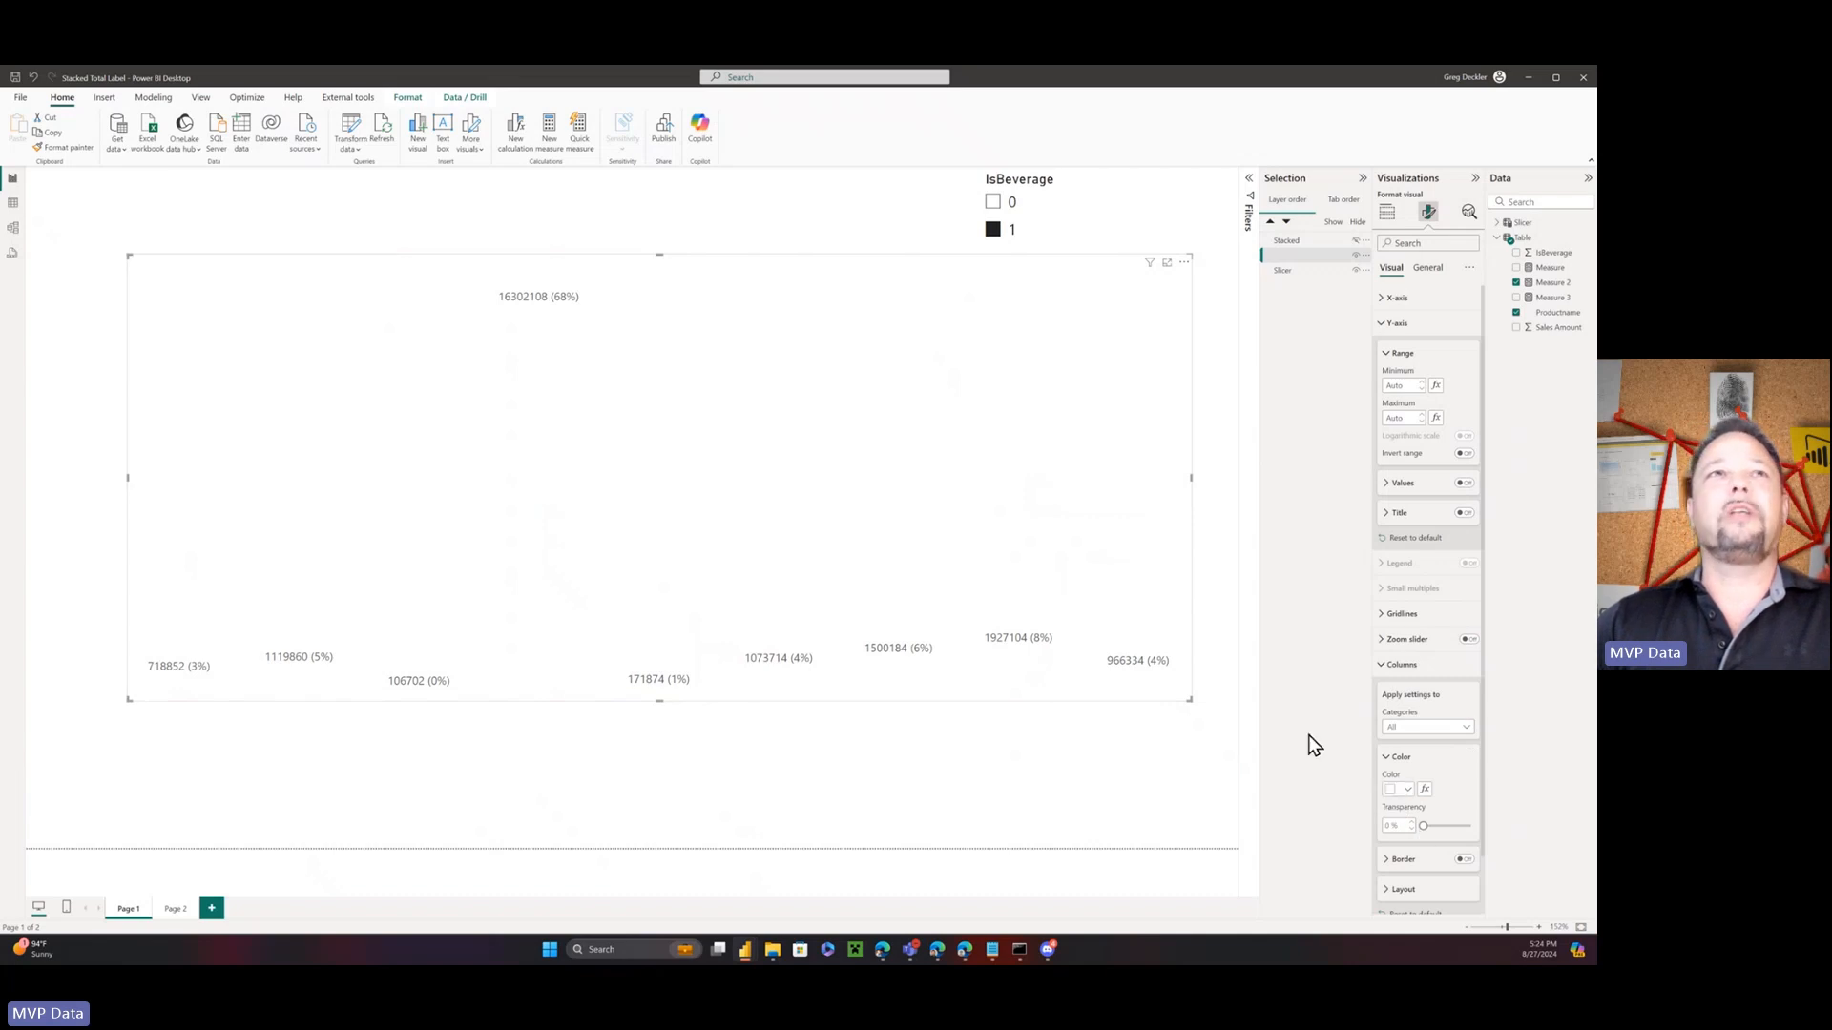
click(1408, 792)
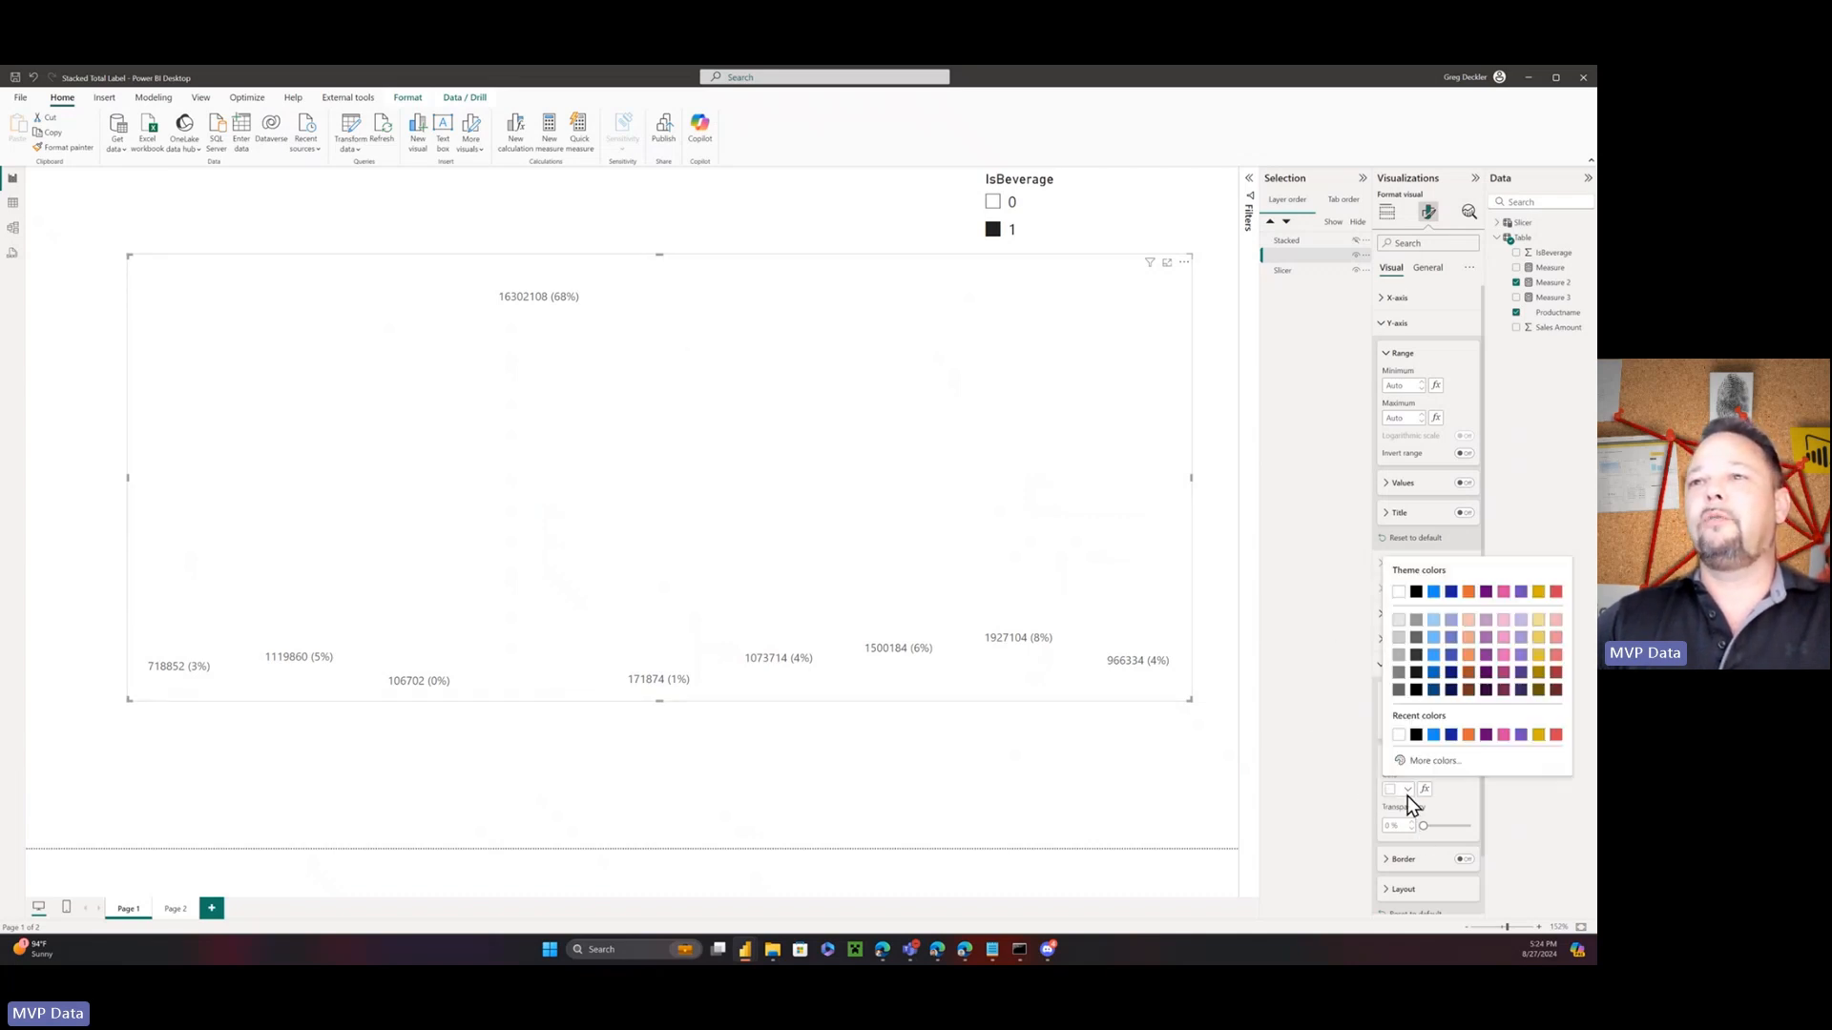
click(1416, 592)
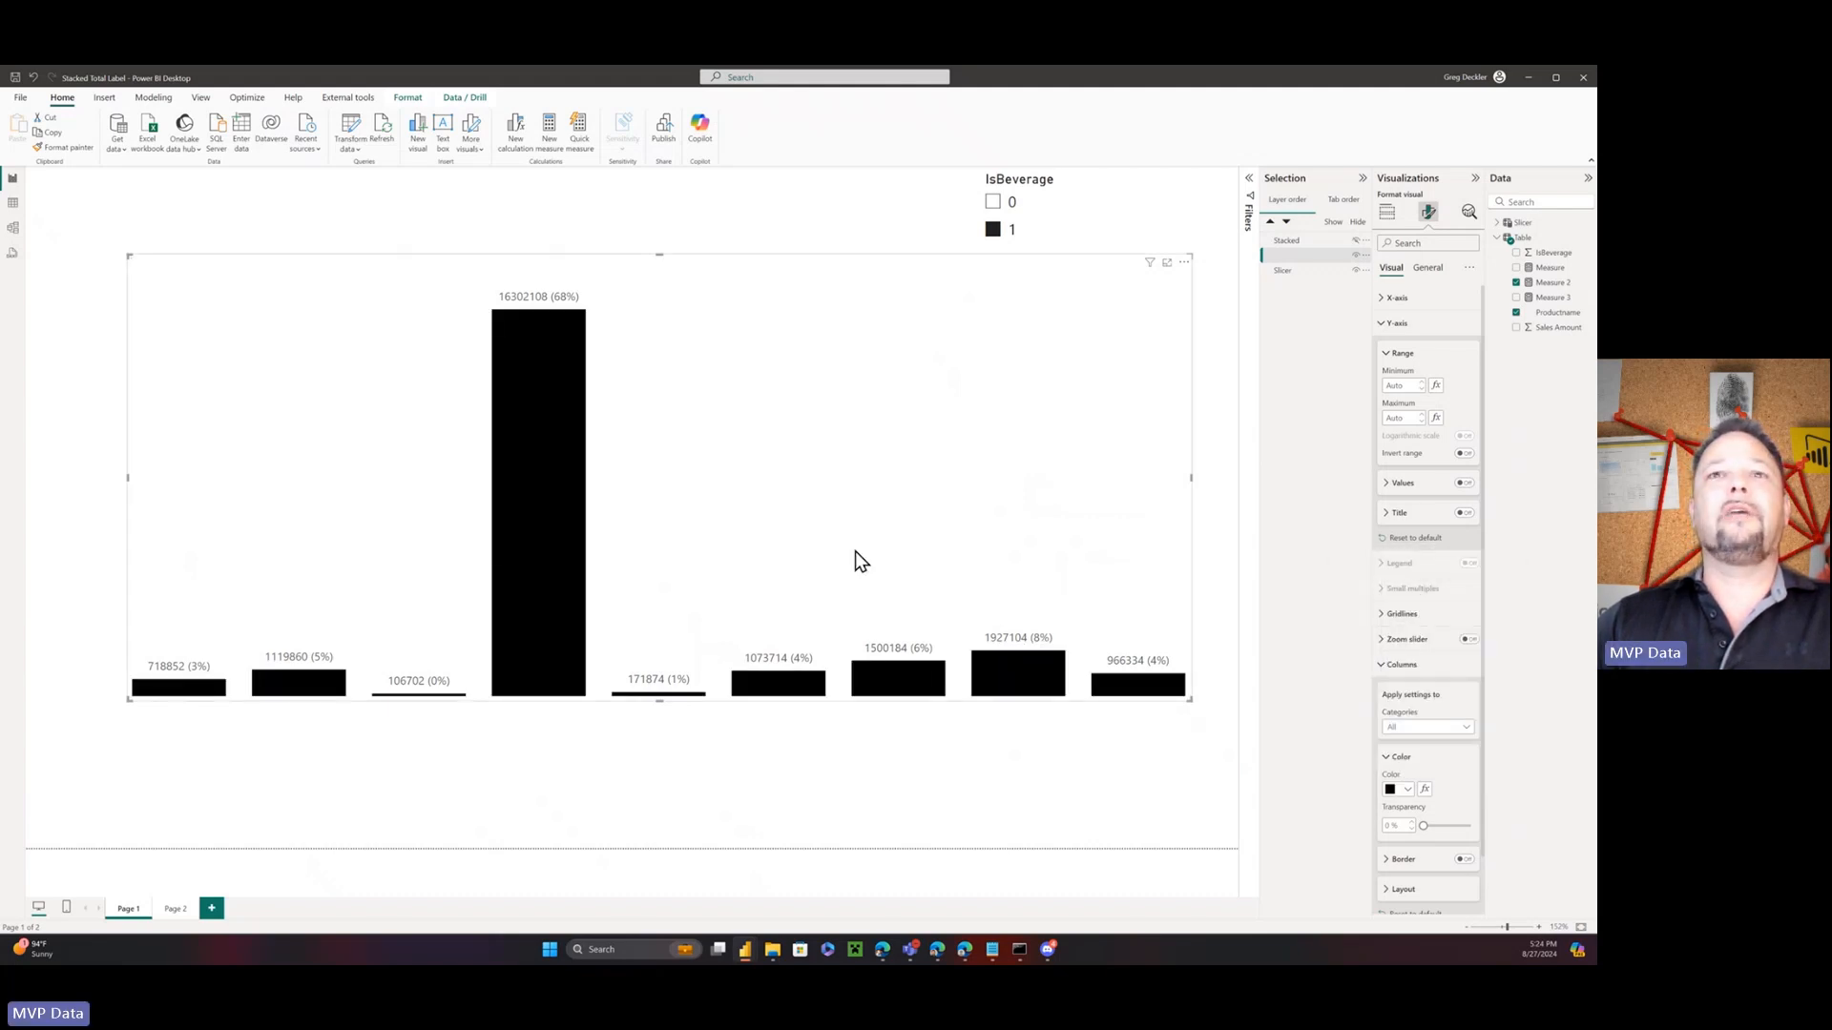
click(1389, 324)
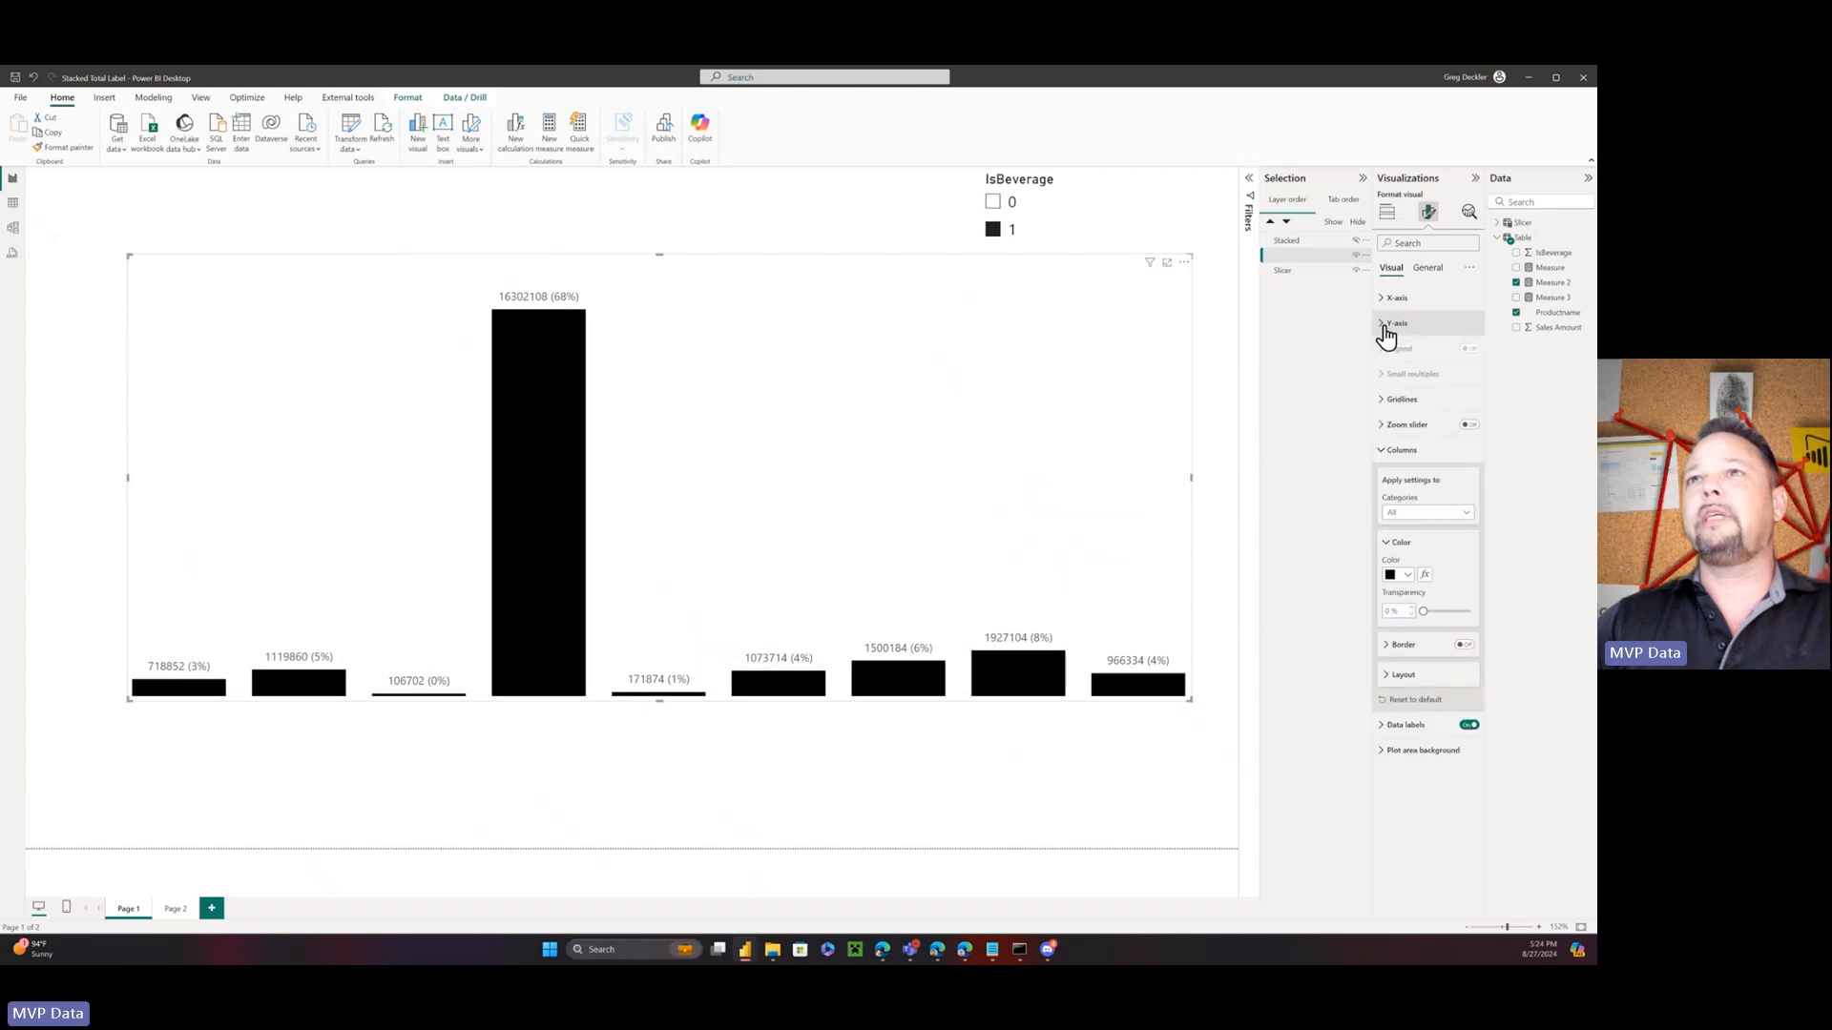
click(1381, 454)
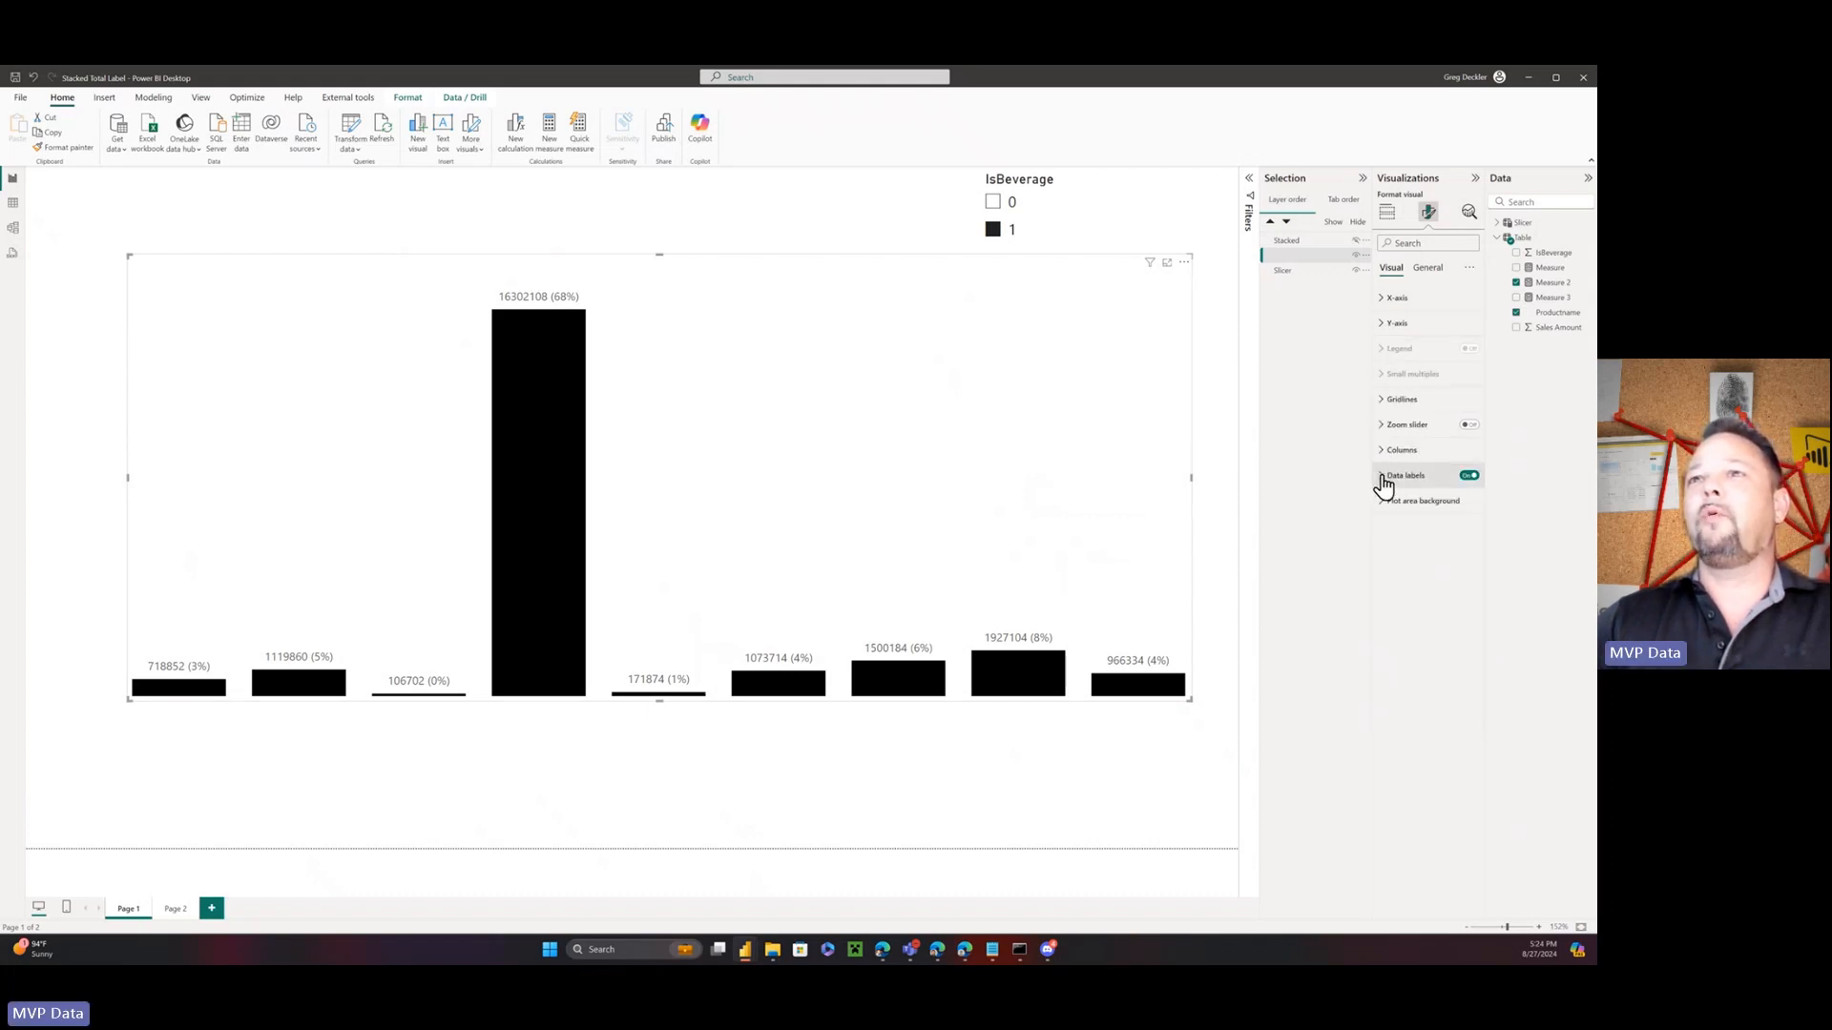
Inspect the total-label chart's data label Value field and open the formula of Measure 3
click(1385, 479)
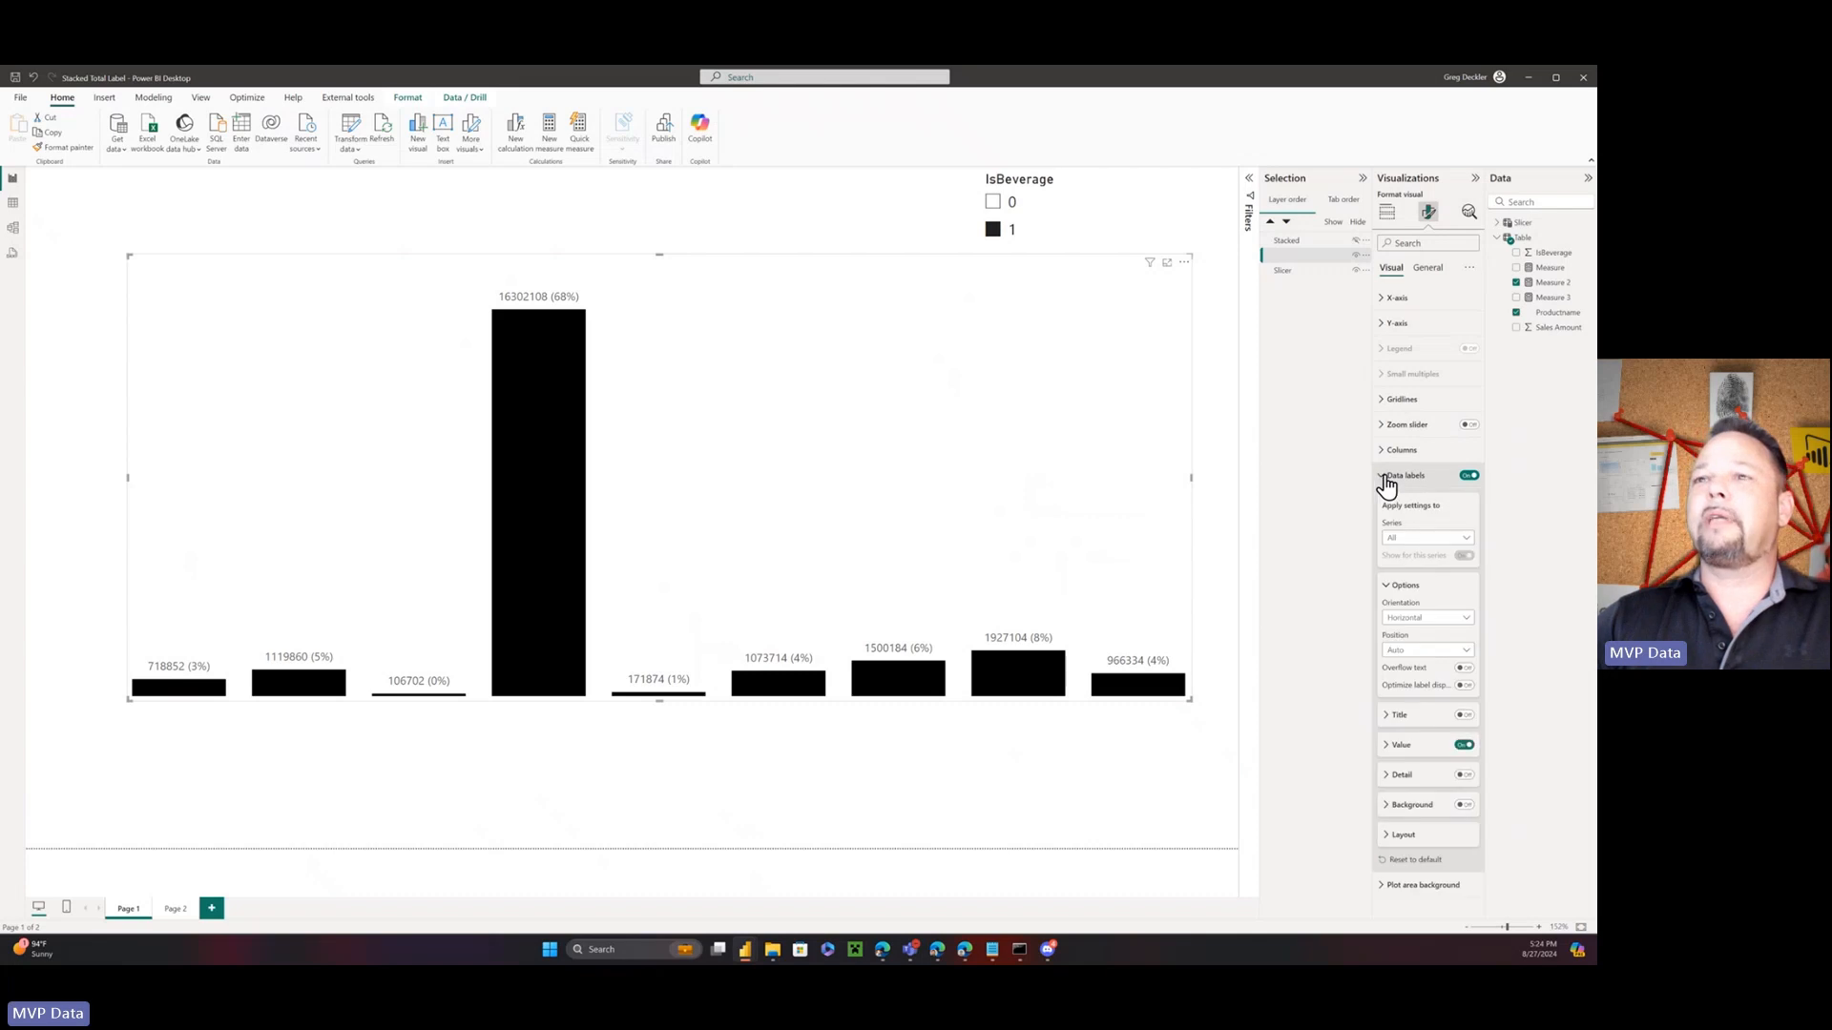
click(1388, 747)
scroll(1463, 662, down, 2)
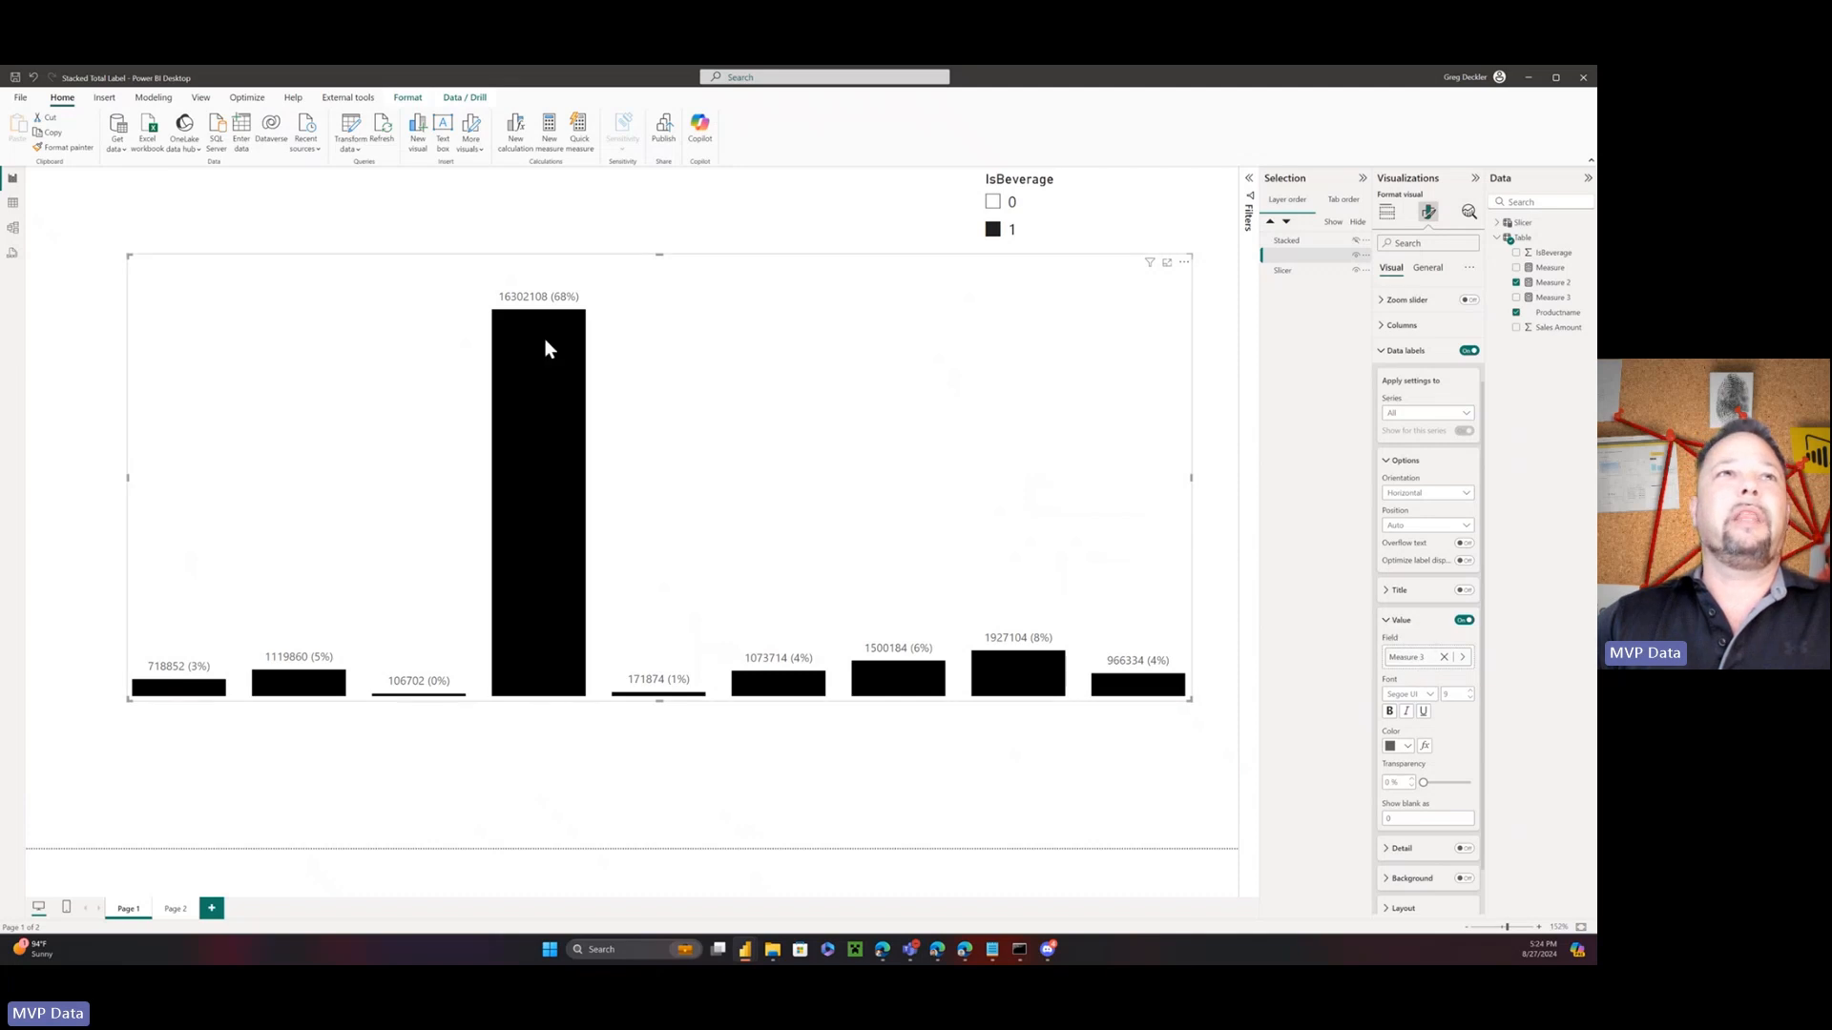
click(1547, 298)
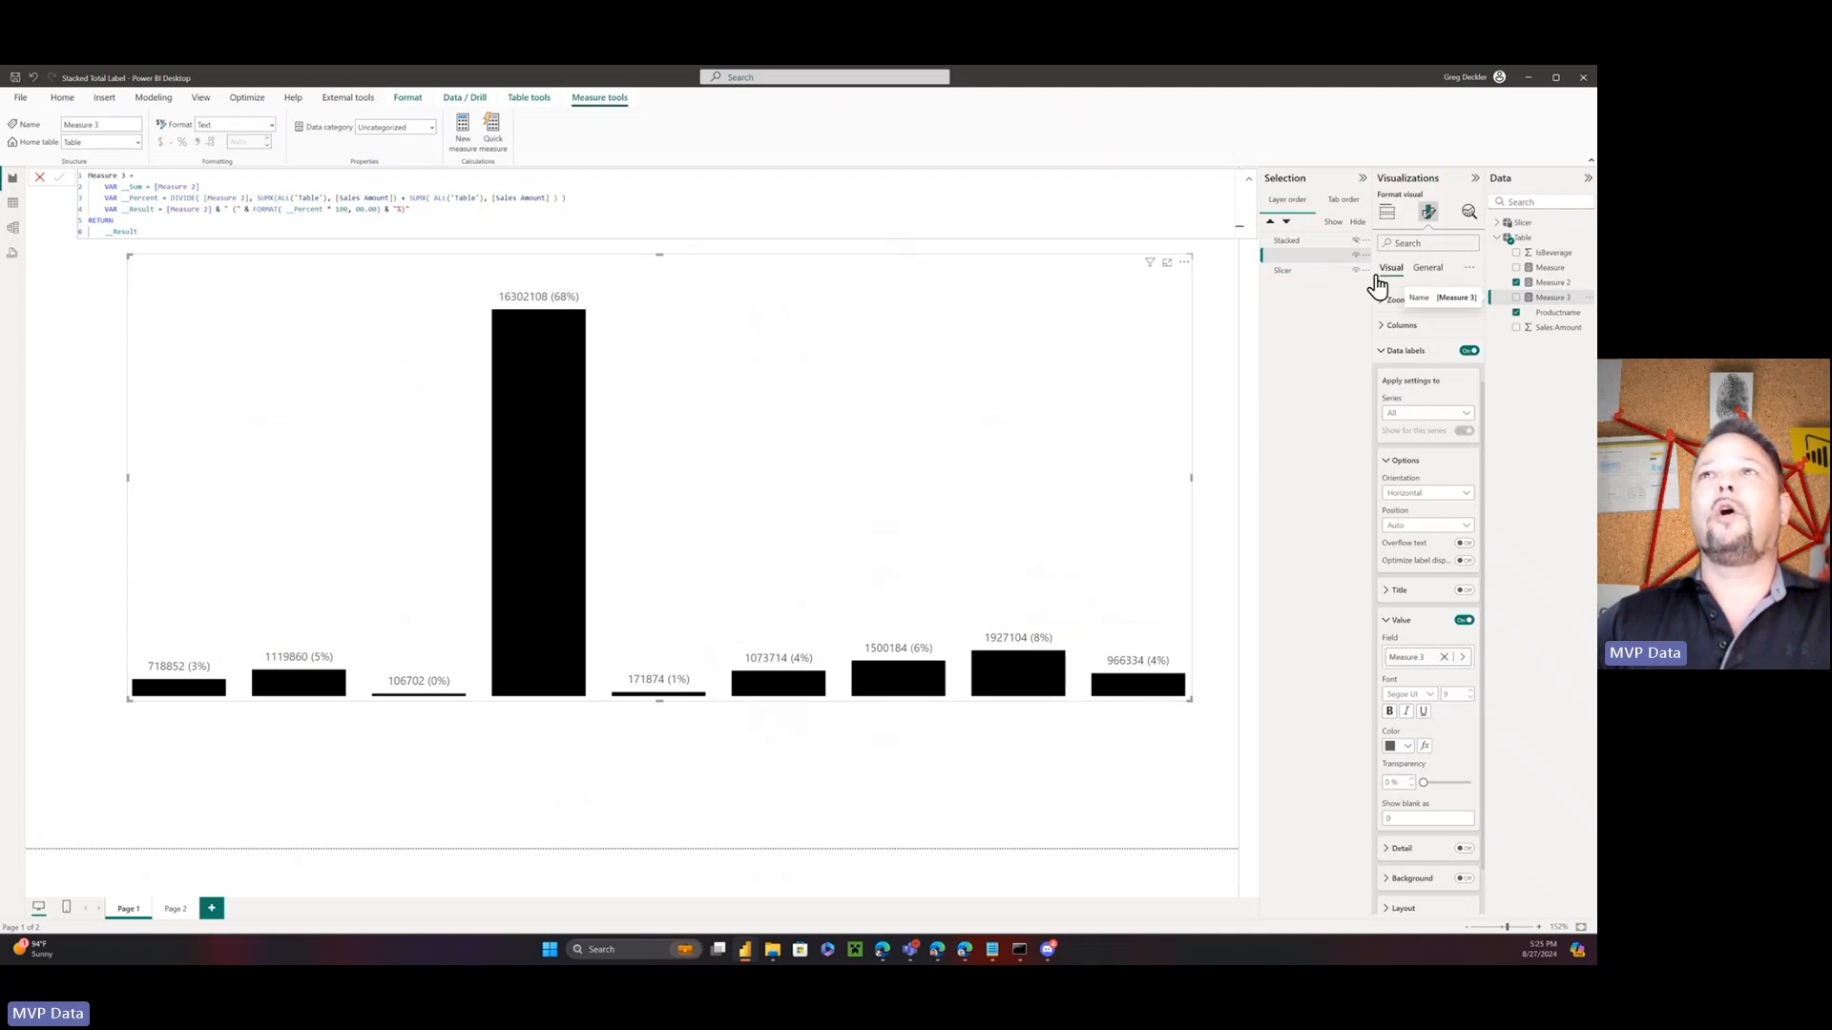
Show the Stacked chart again together with the total-label chart and deselect all visuals
click(1386, 212)
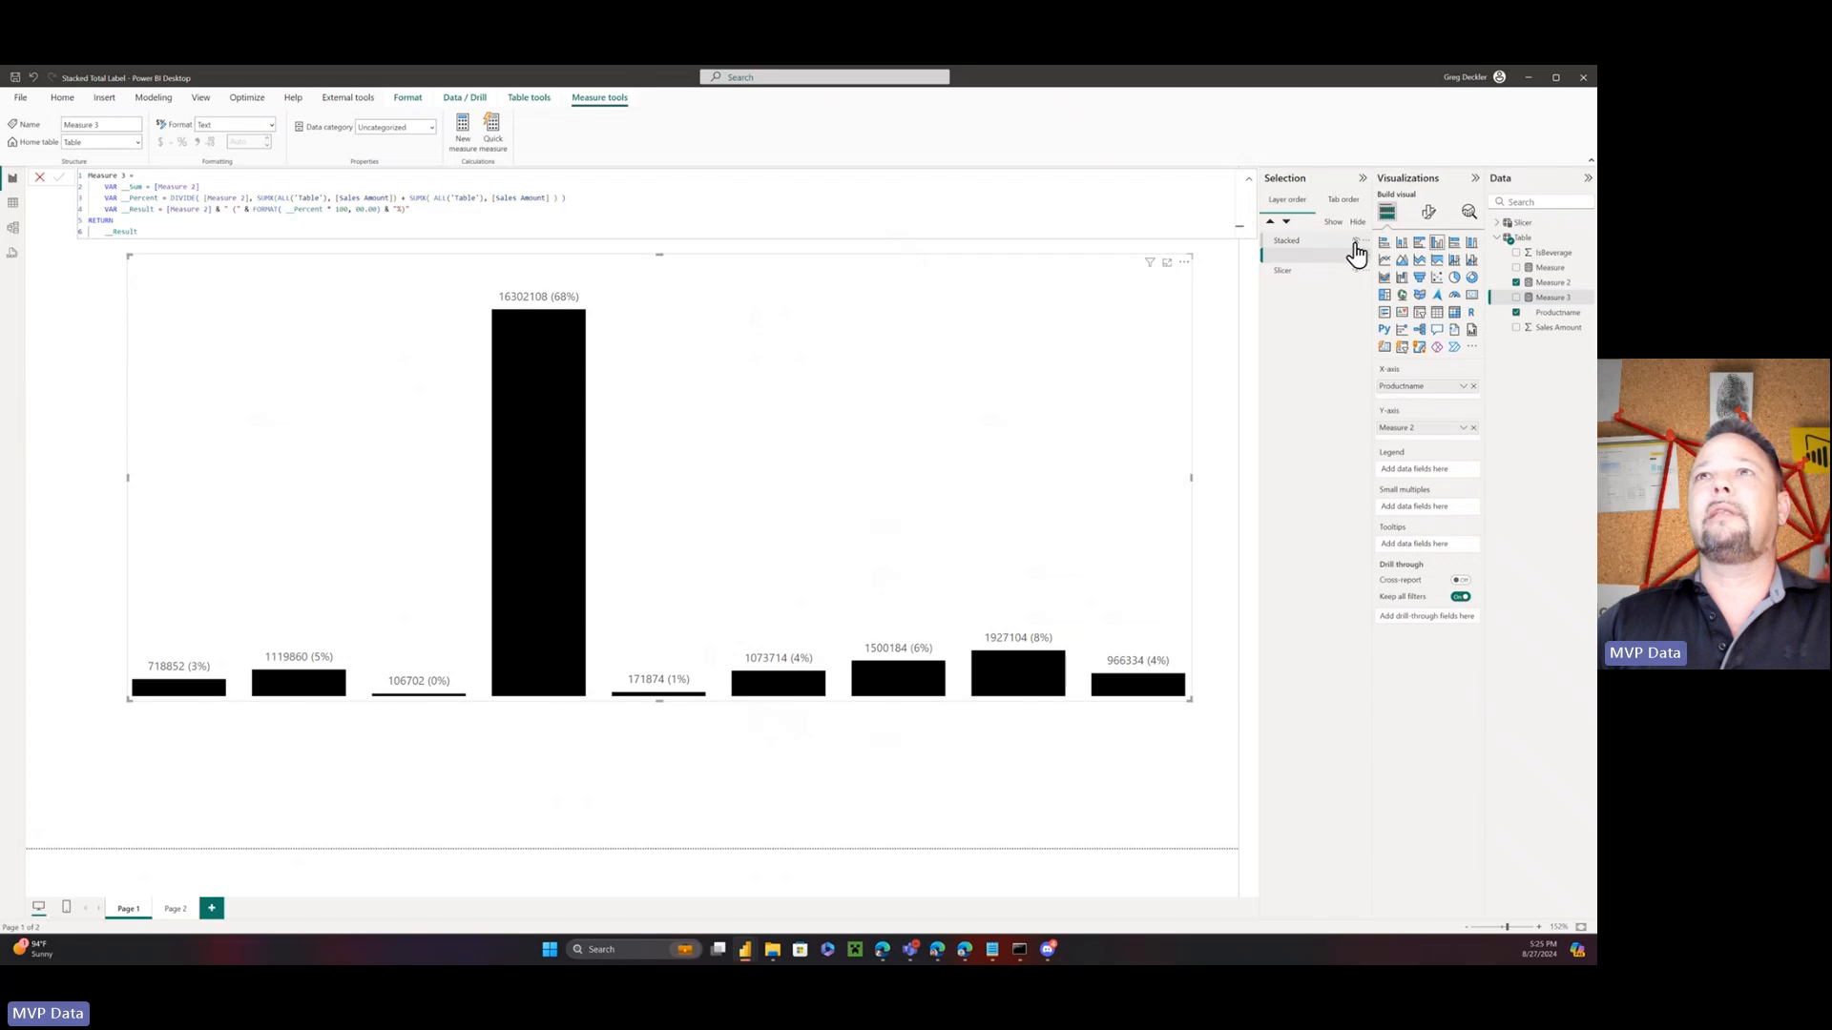
click(1356, 240)
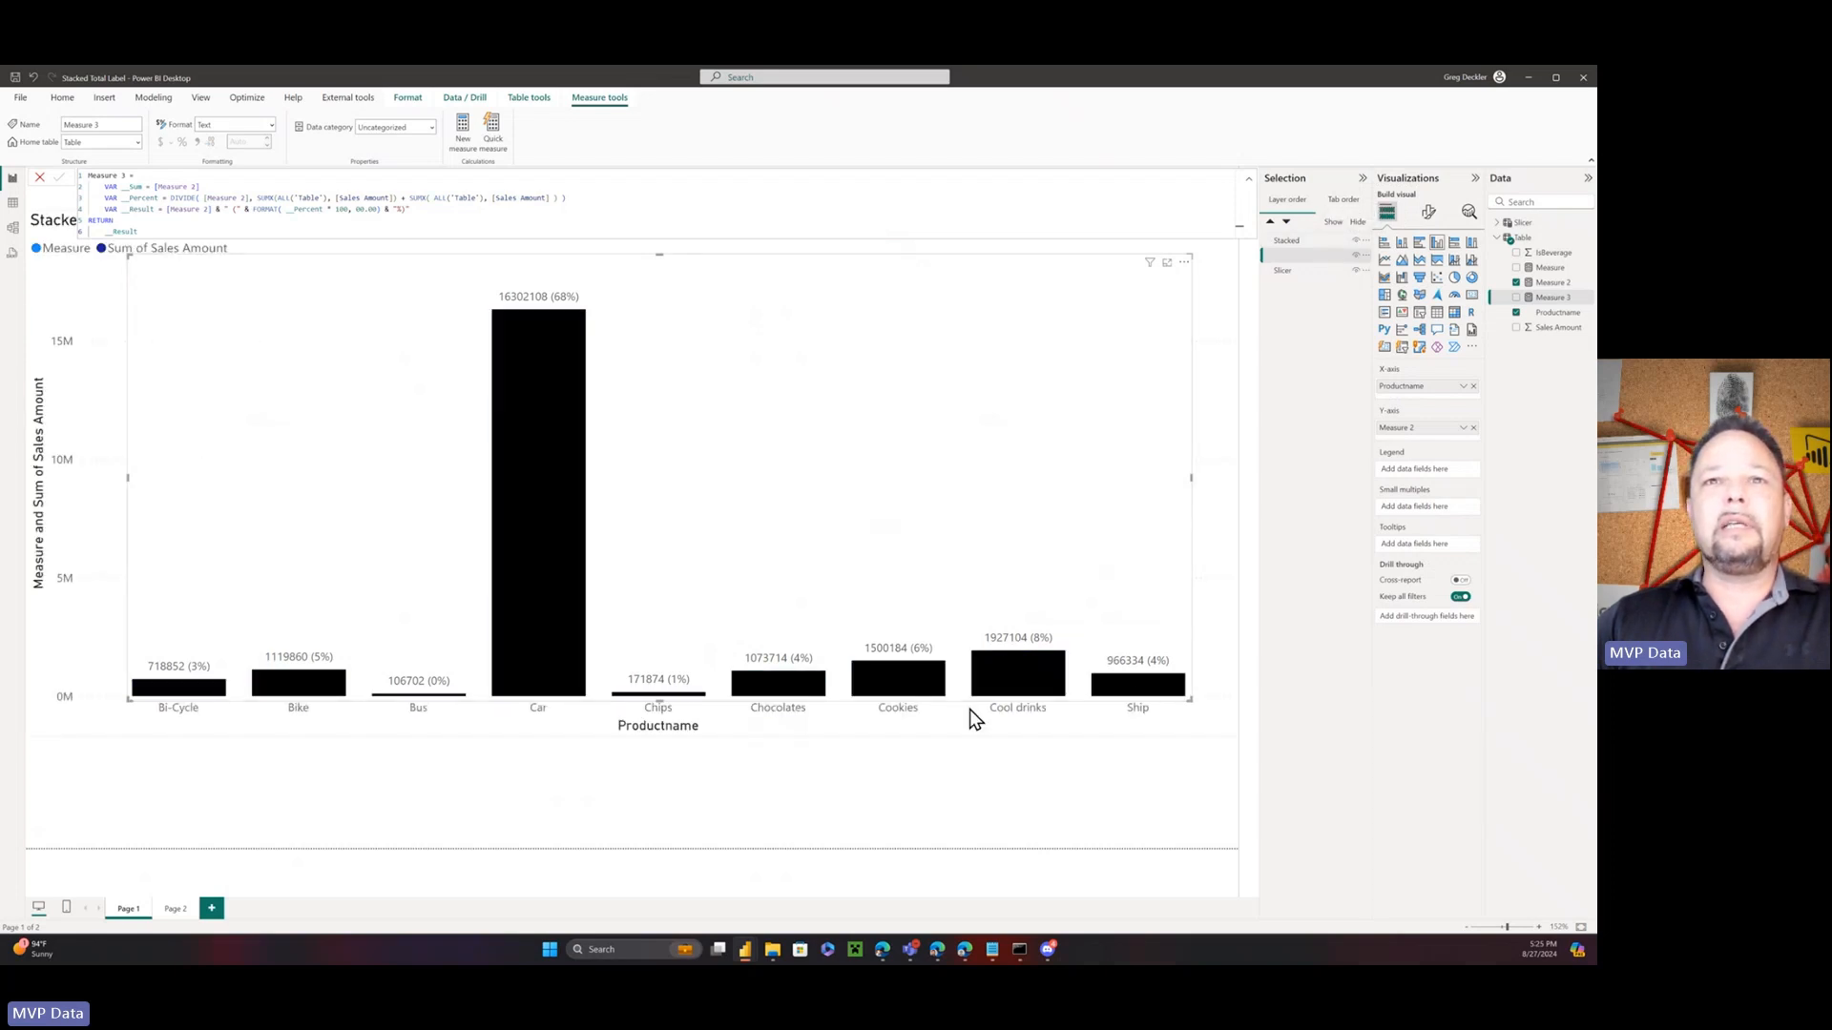
click(1068, 835)
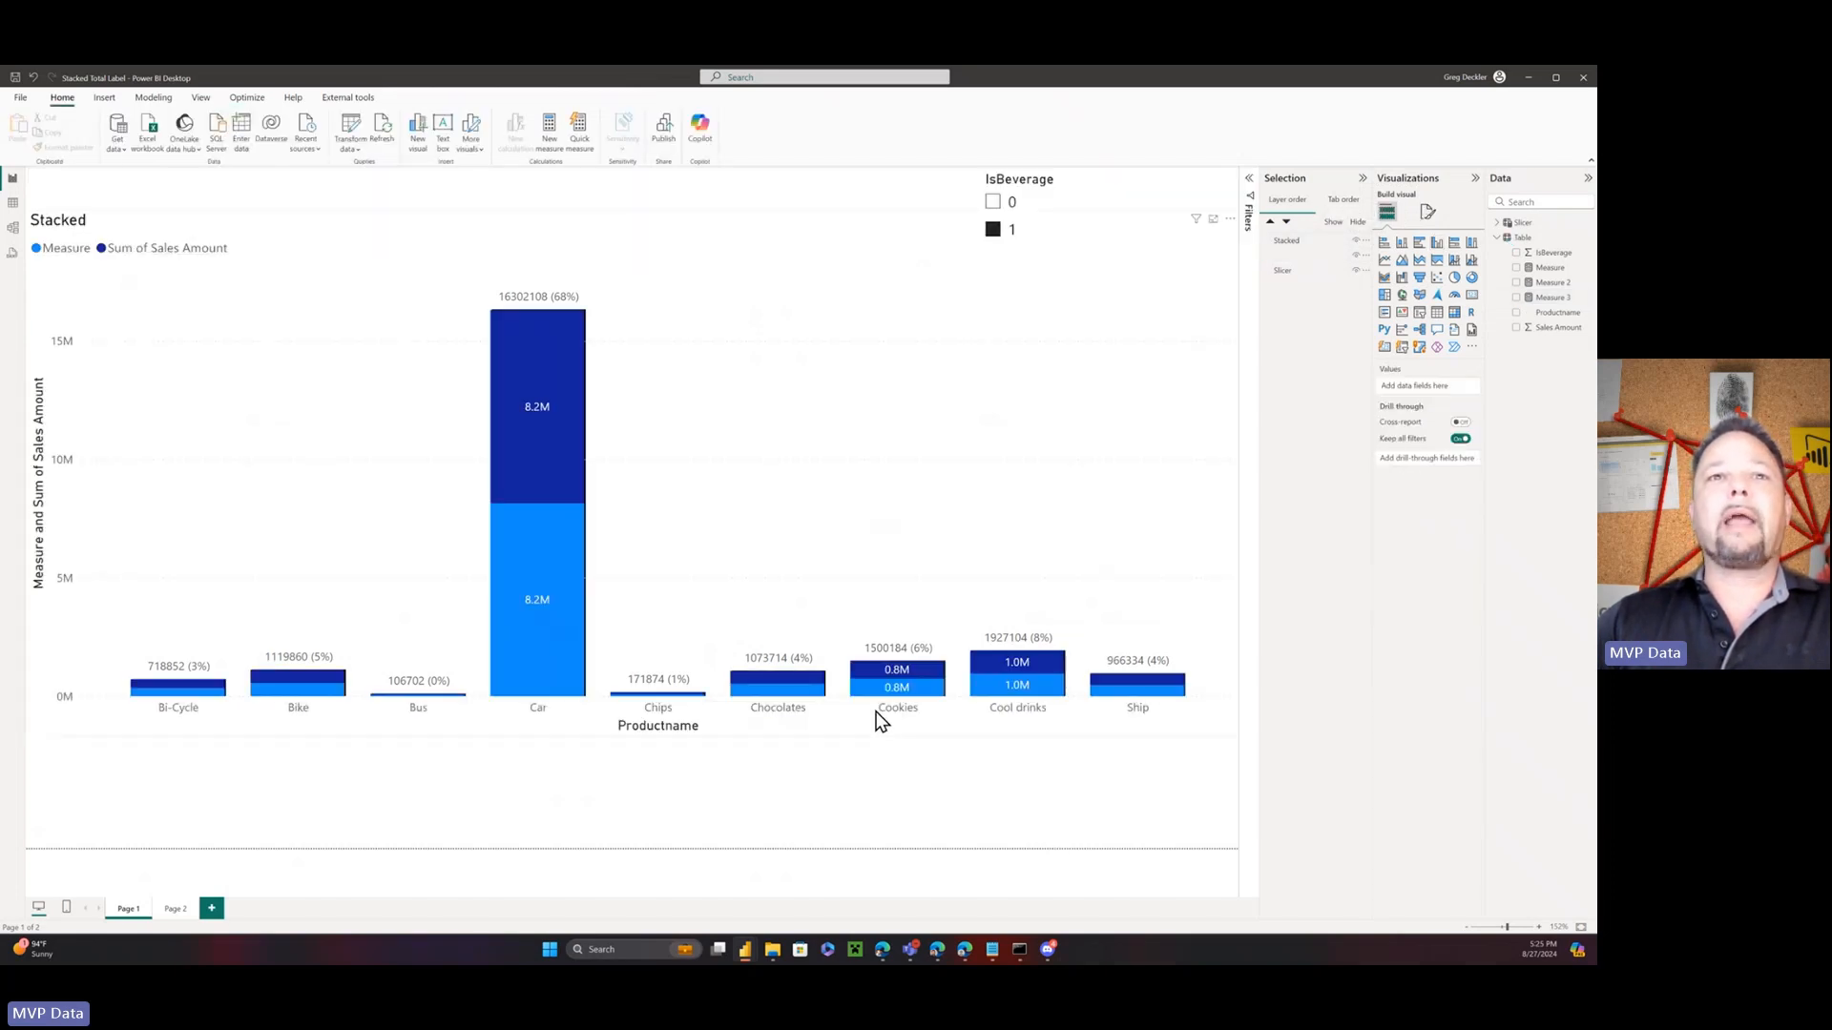